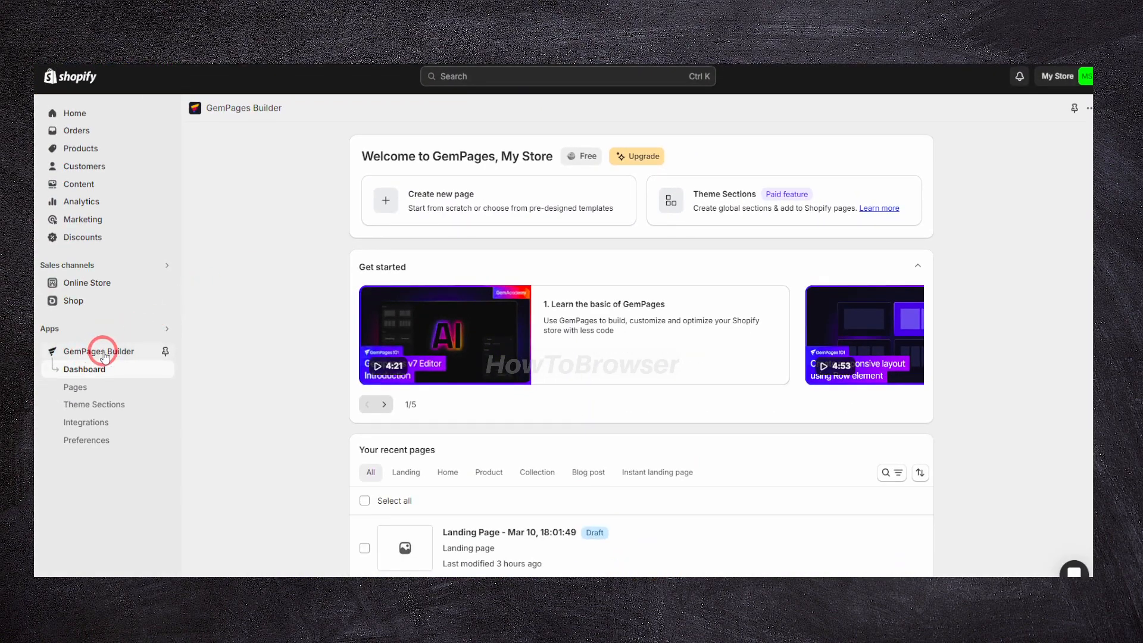
Launch GemPages Builder from the store's apps and sales channels settings and pin it to the navigation
click(167, 329)
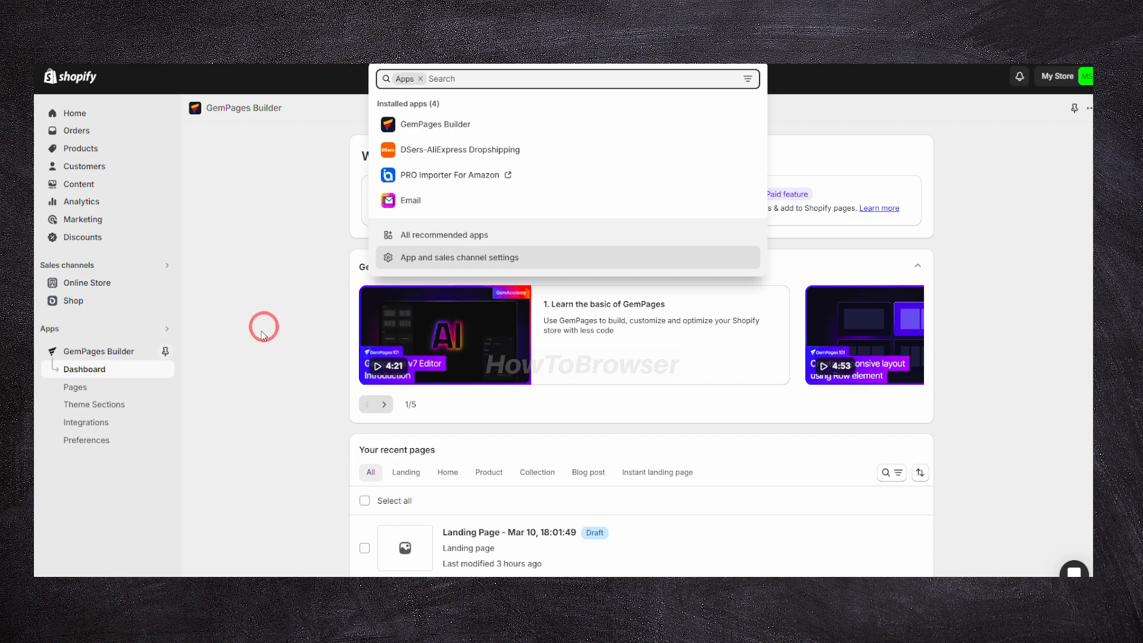
key(Return)
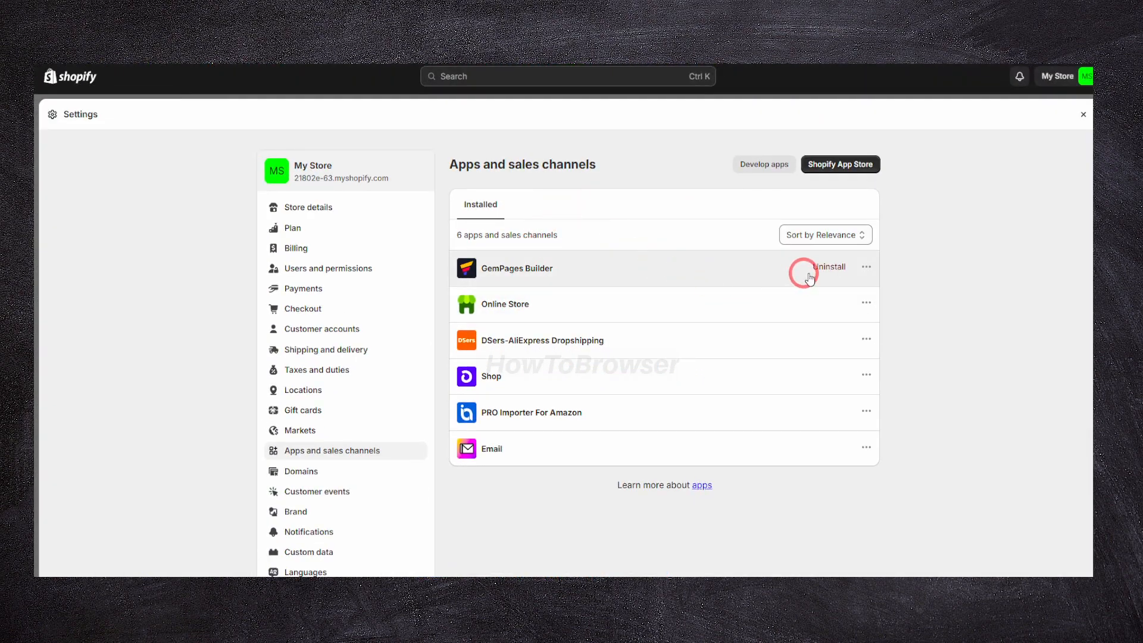
click(866, 267)
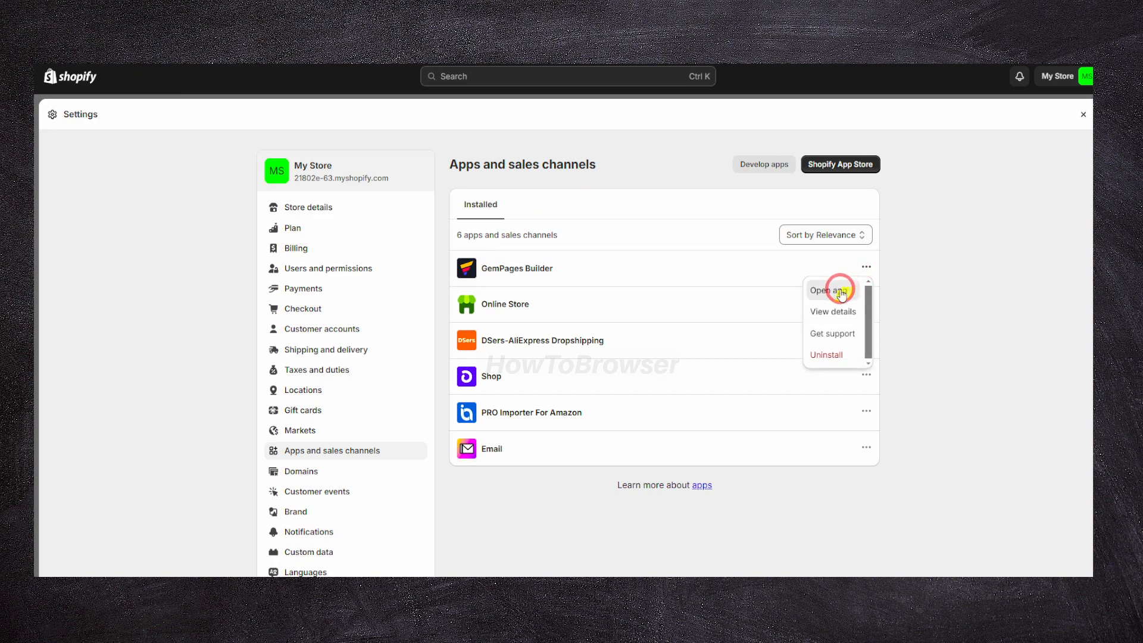
click(842, 292)
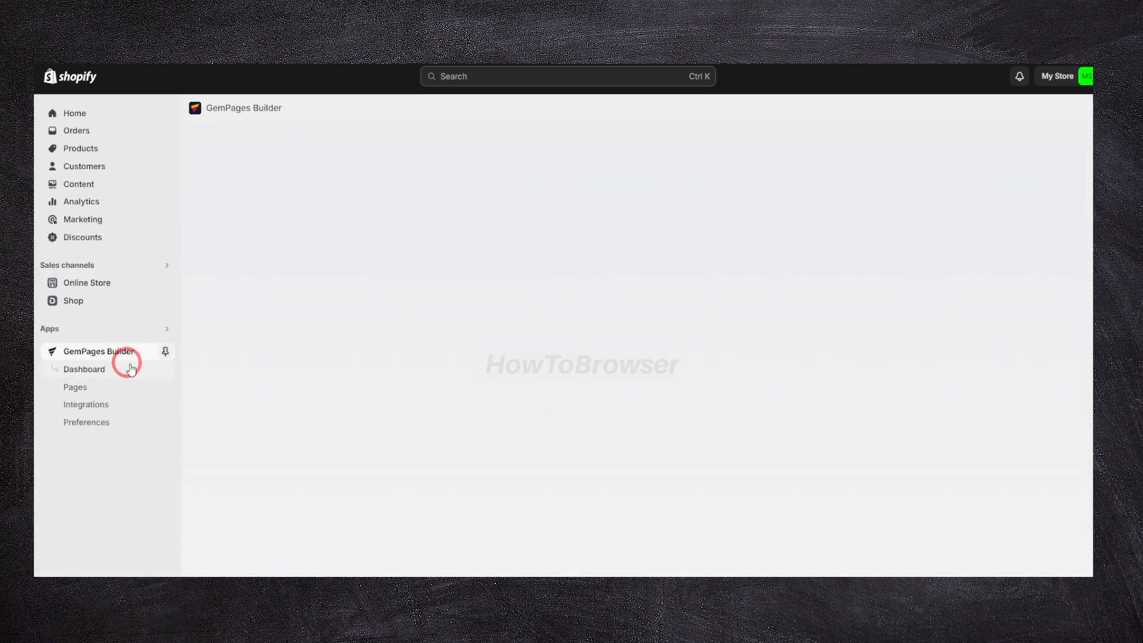
click(165, 351)
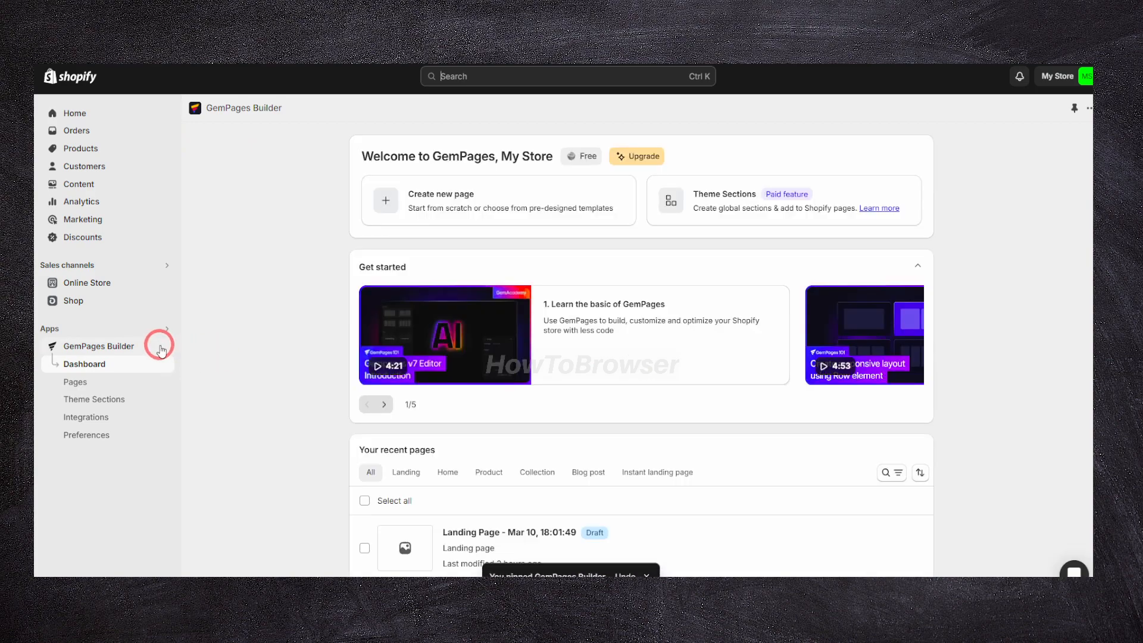
Open the draft "Landing Page - Mar 10, 18:01:49" from the GemPages pages list in the editor
click(99, 379)
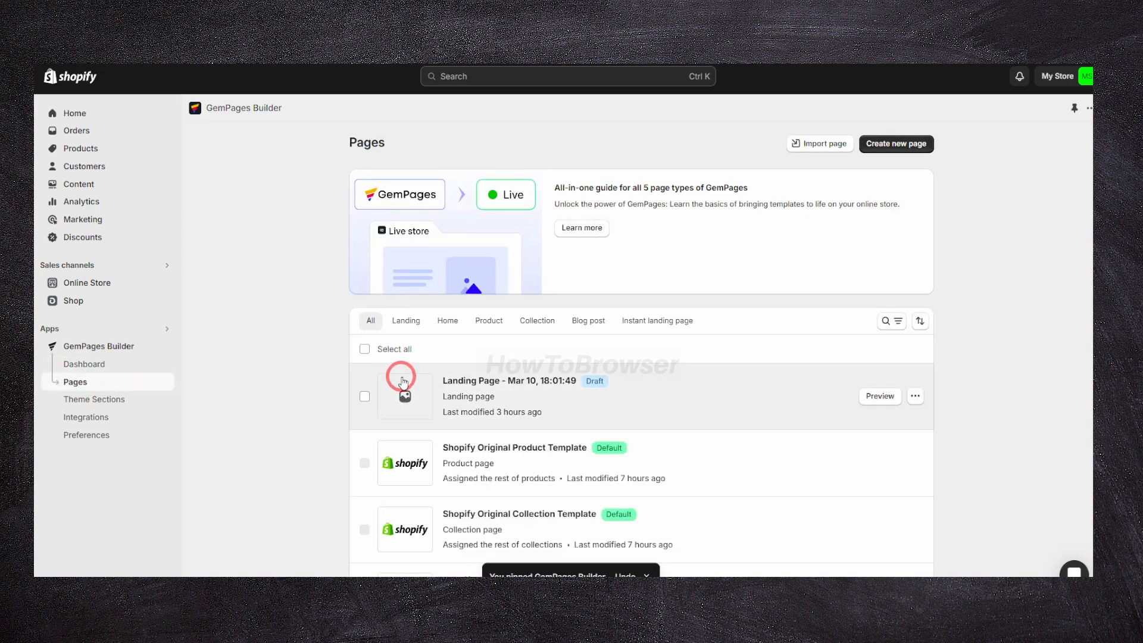
click(72, 349)
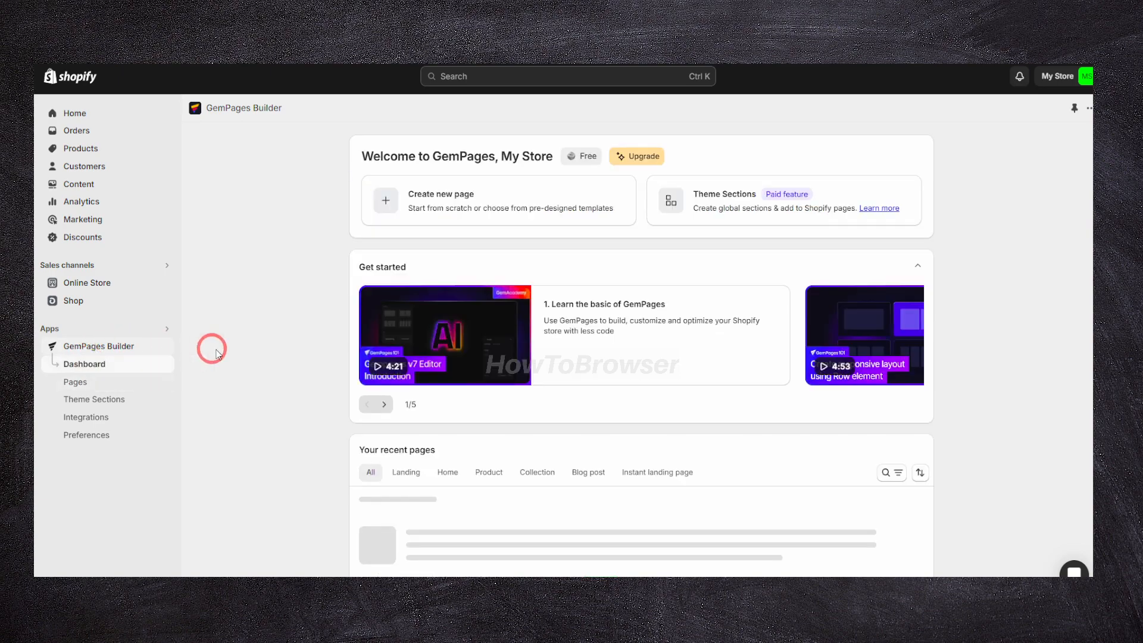
click(92, 381)
click(440, 396)
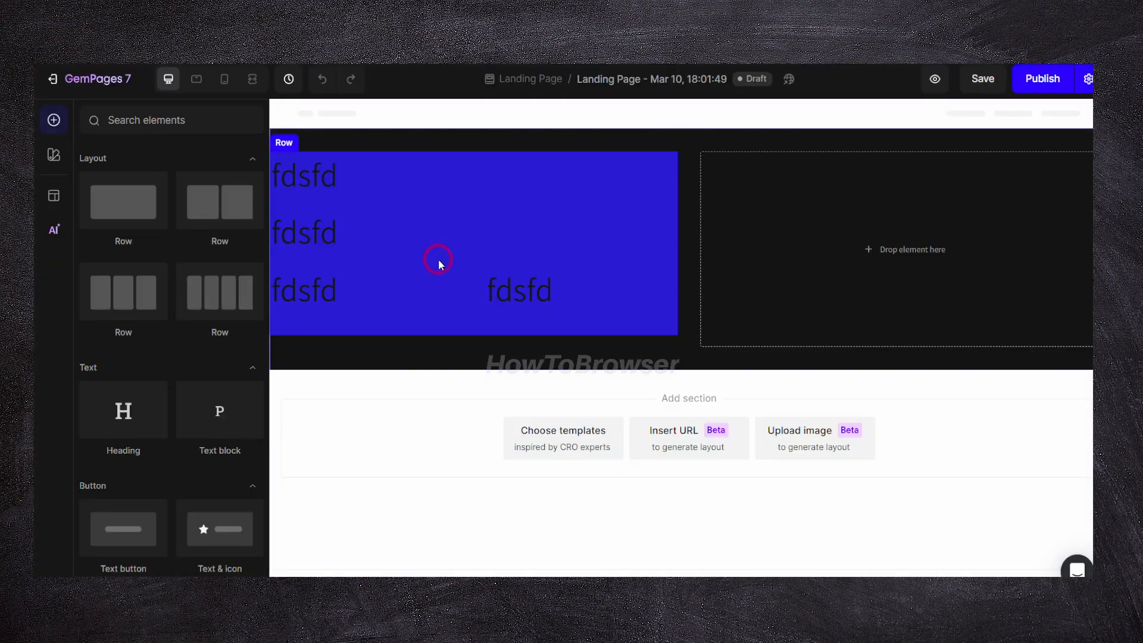
Delete the existing headings, rows and section so the landing page is empty
click(441, 234)
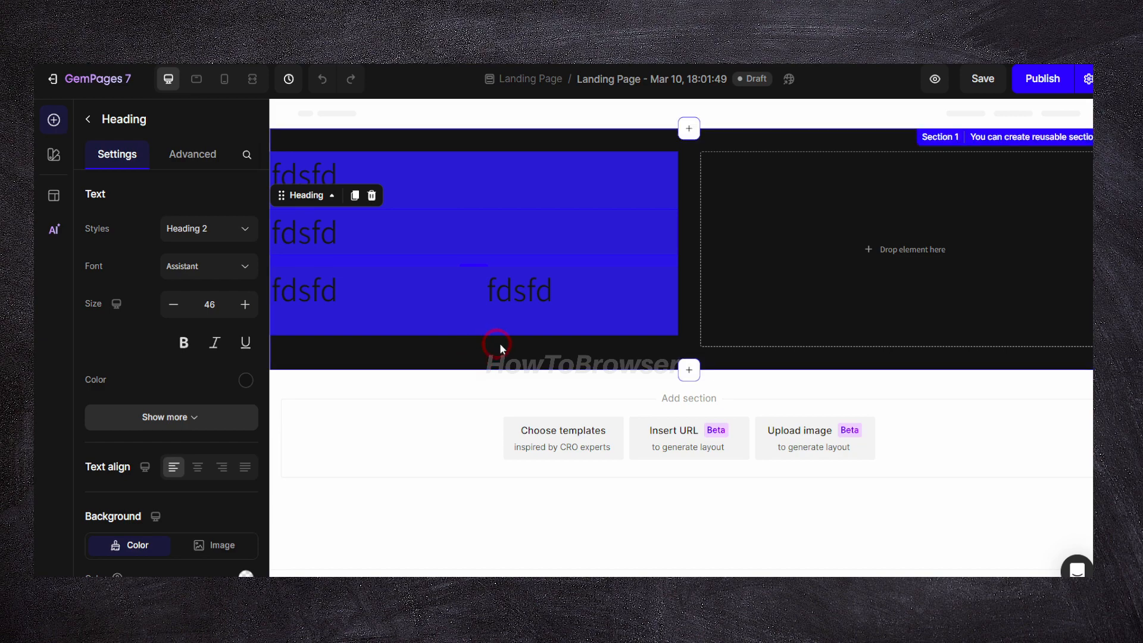
drag(637, 352, 440, 265)
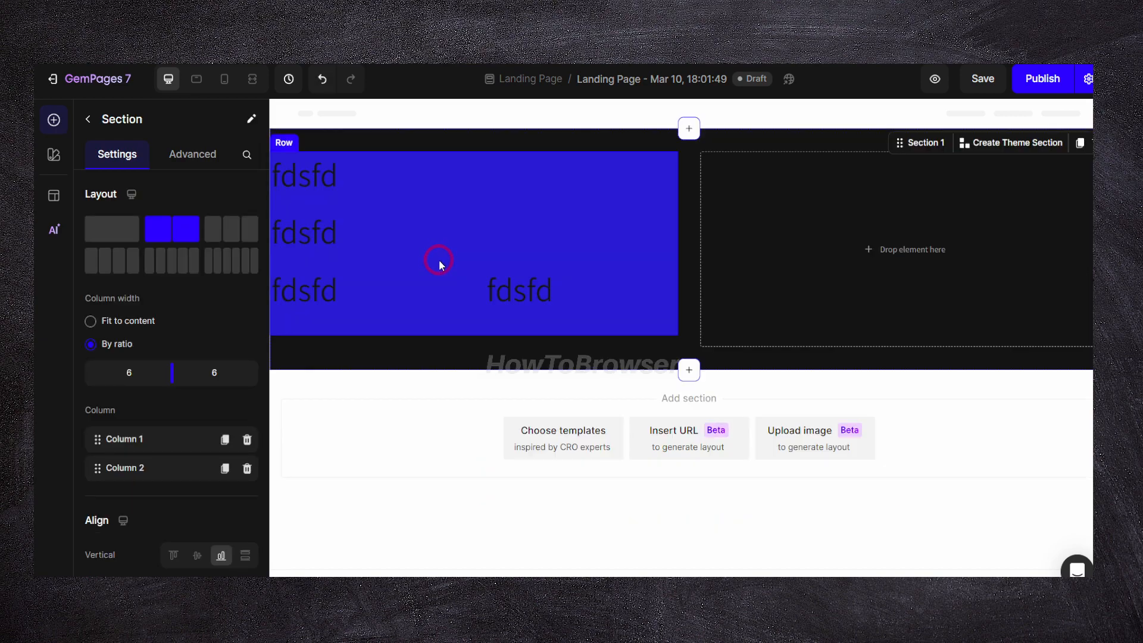
click(451, 309)
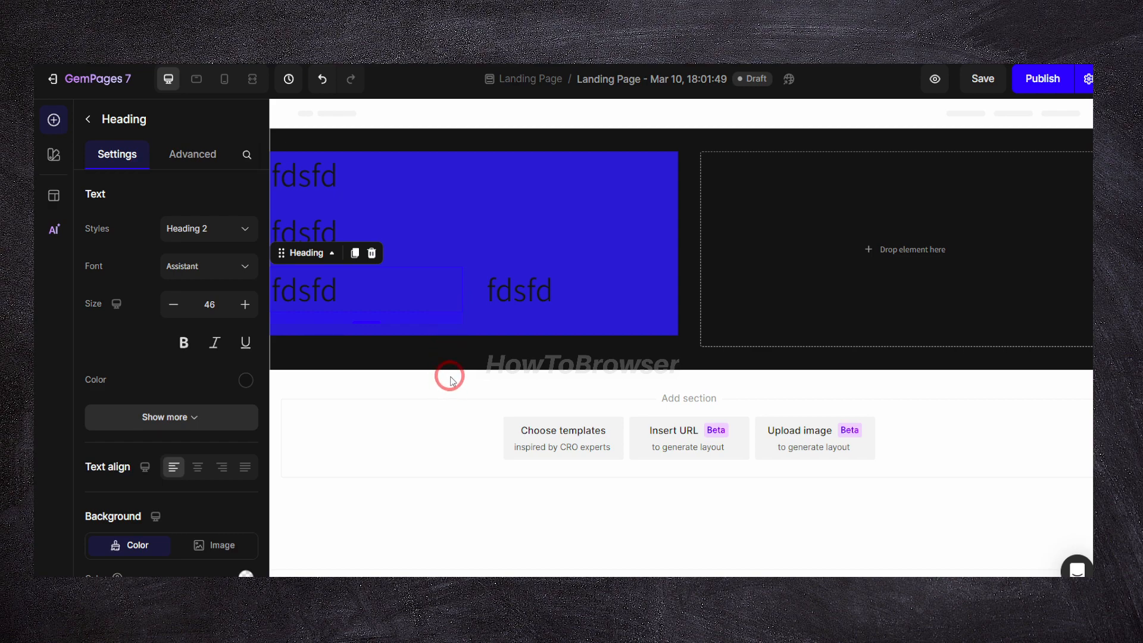
click(451, 380)
click(451, 283)
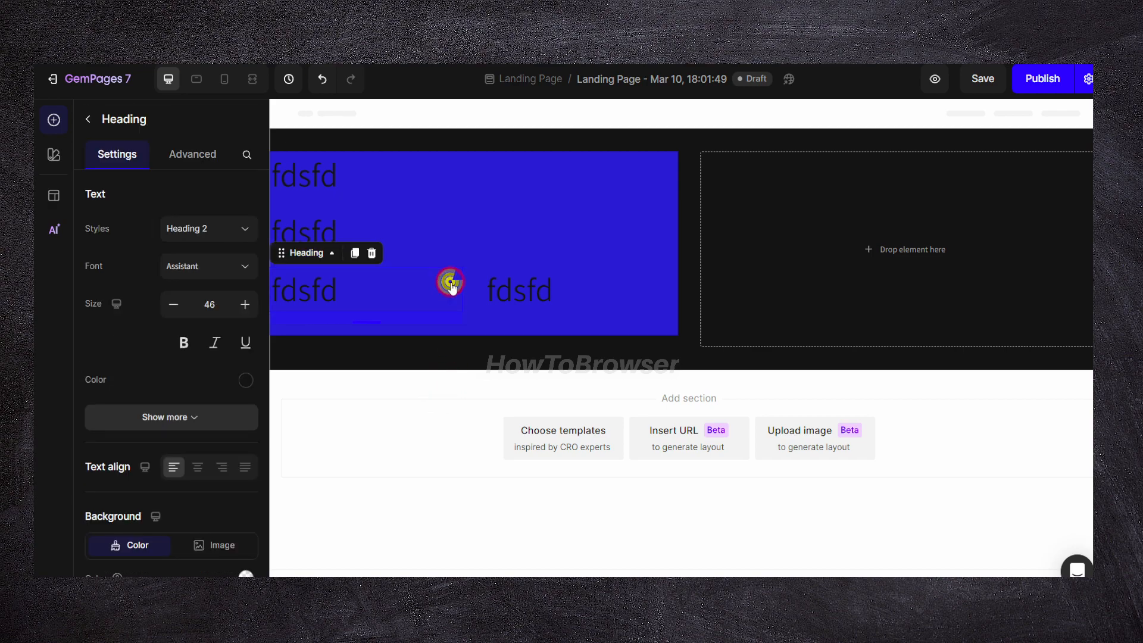
click(511, 292)
key(Delete)
click(481, 261)
key(Delete)
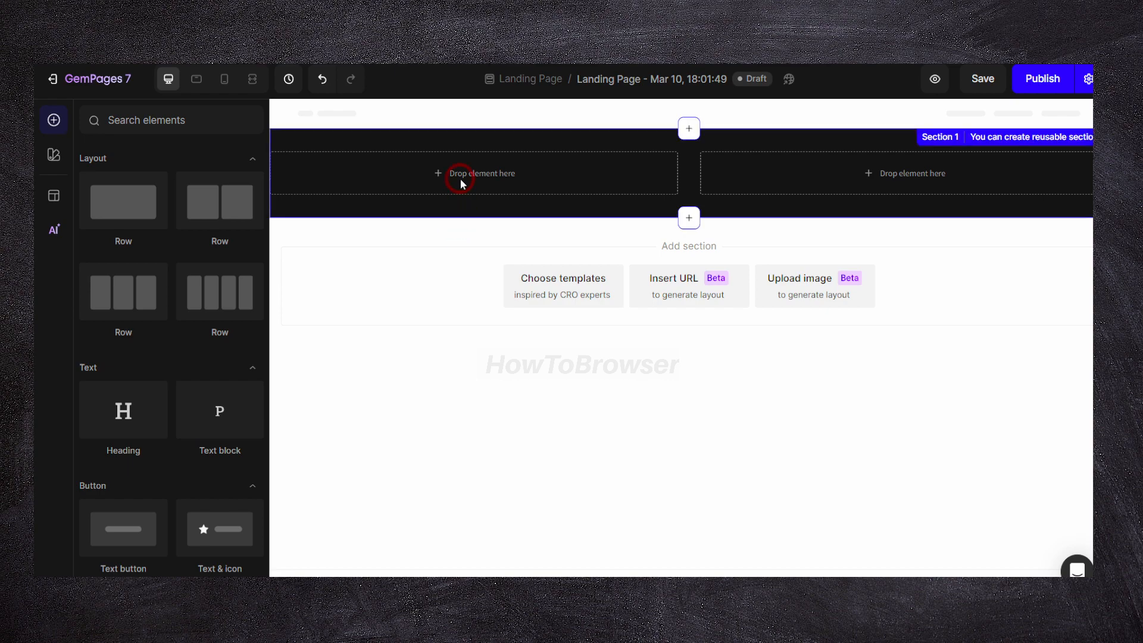
key(Delete)
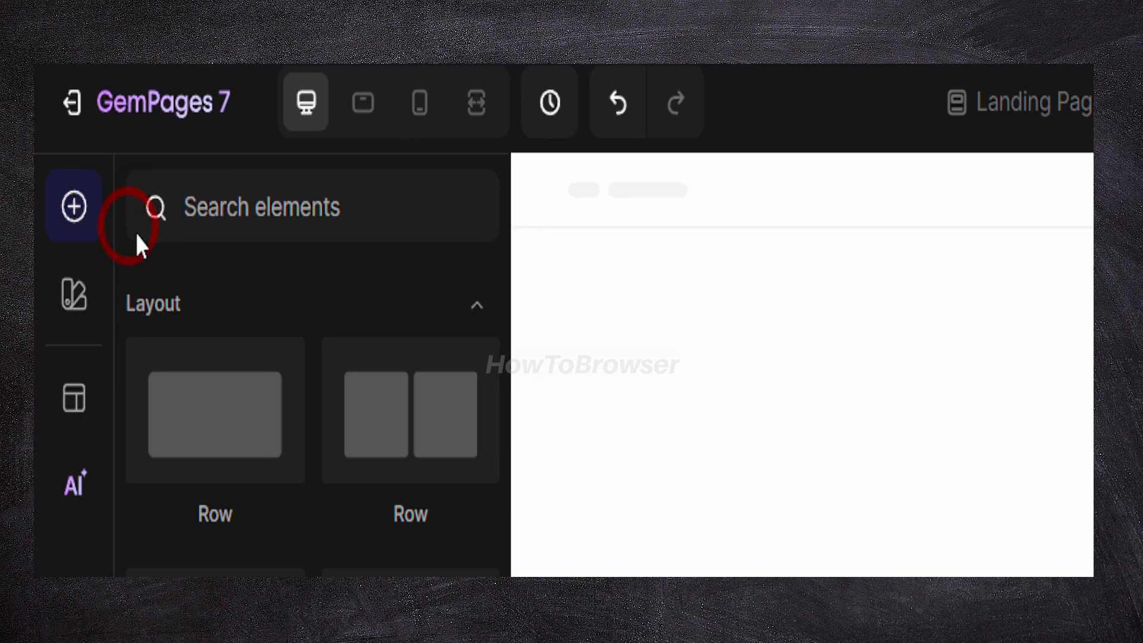
Add a heading element to the empty page and replace its text with "fffffffffff"
scroll(119, 280, down, 2)
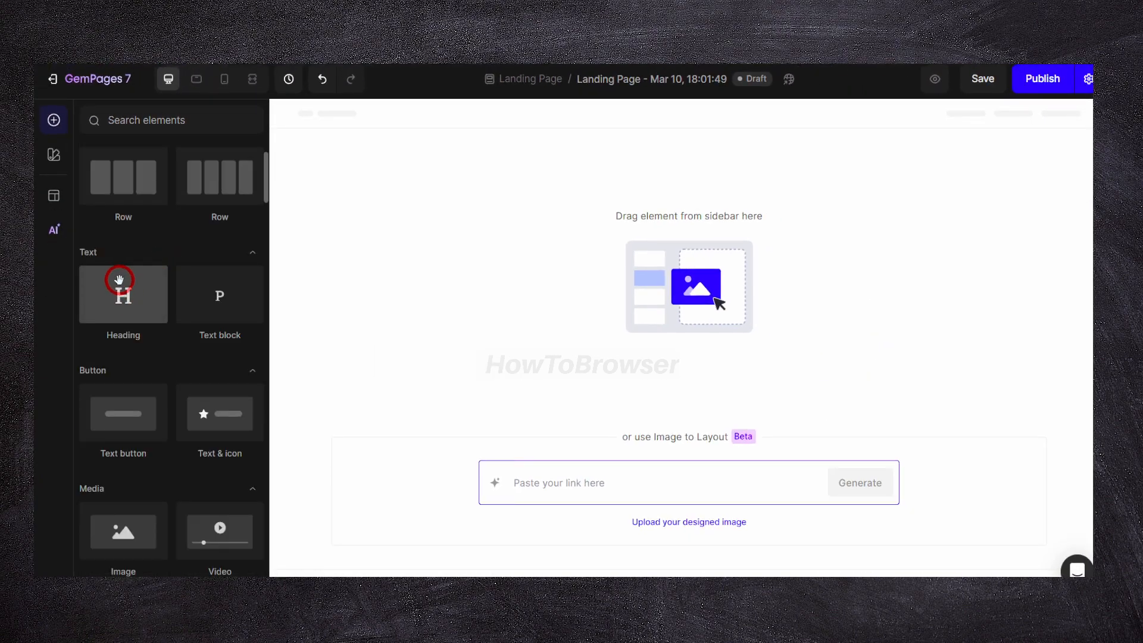
drag(139, 280, 127, 294)
scroll(153, 294, up, 2)
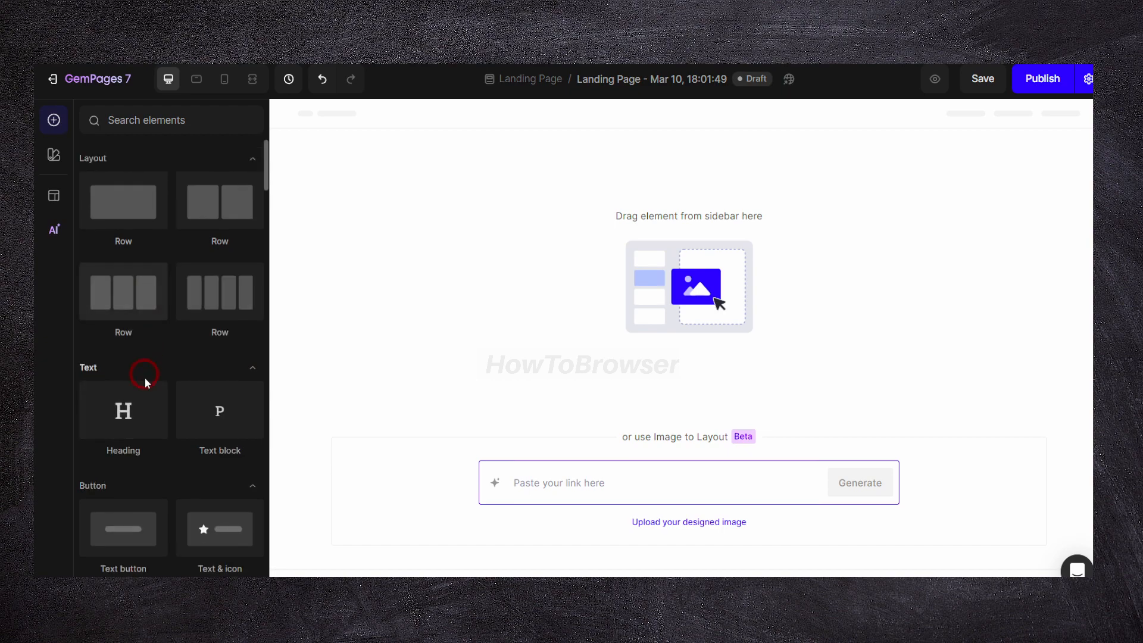
drag(143, 398, 485, 265)
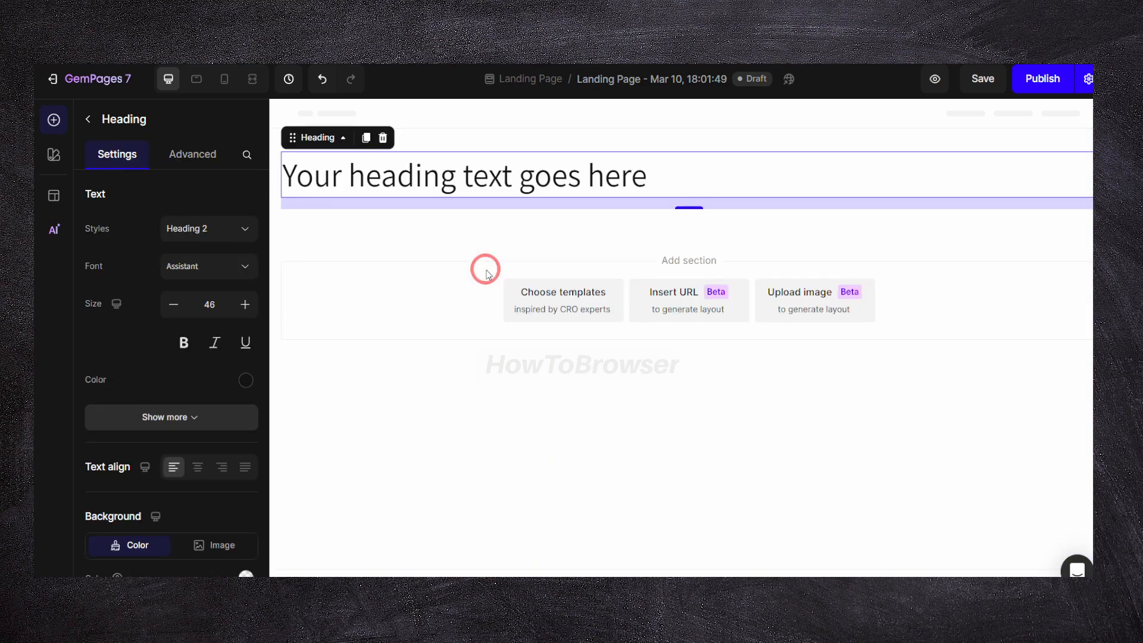
double_click(429, 183)
text(fffffffffff)
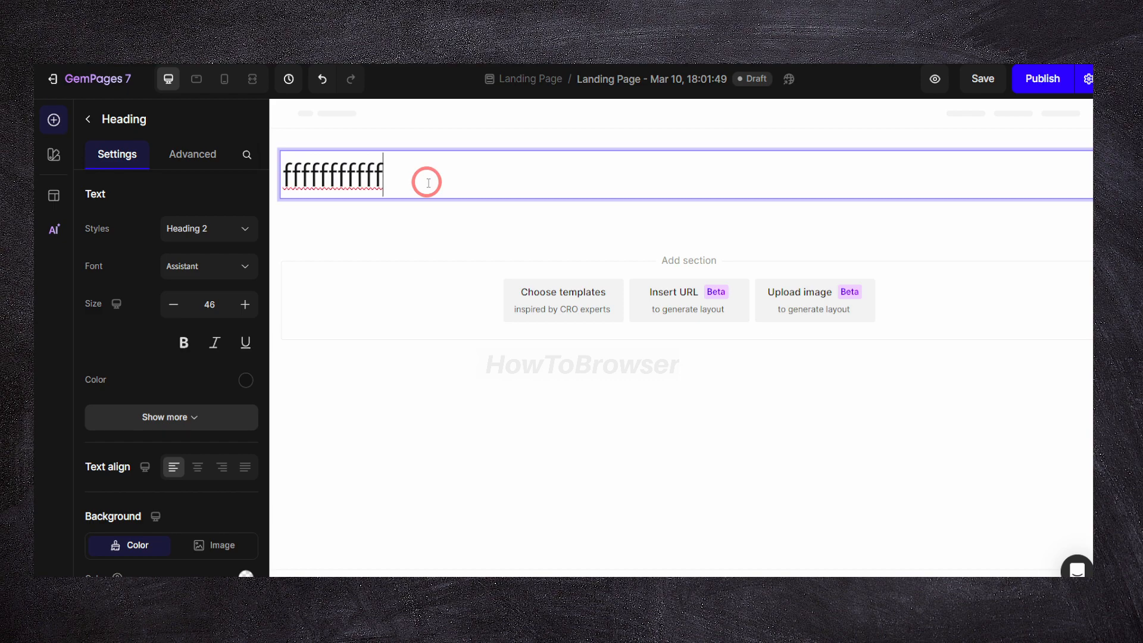
double_click(428, 183)
click(427, 217)
click(419, 188)
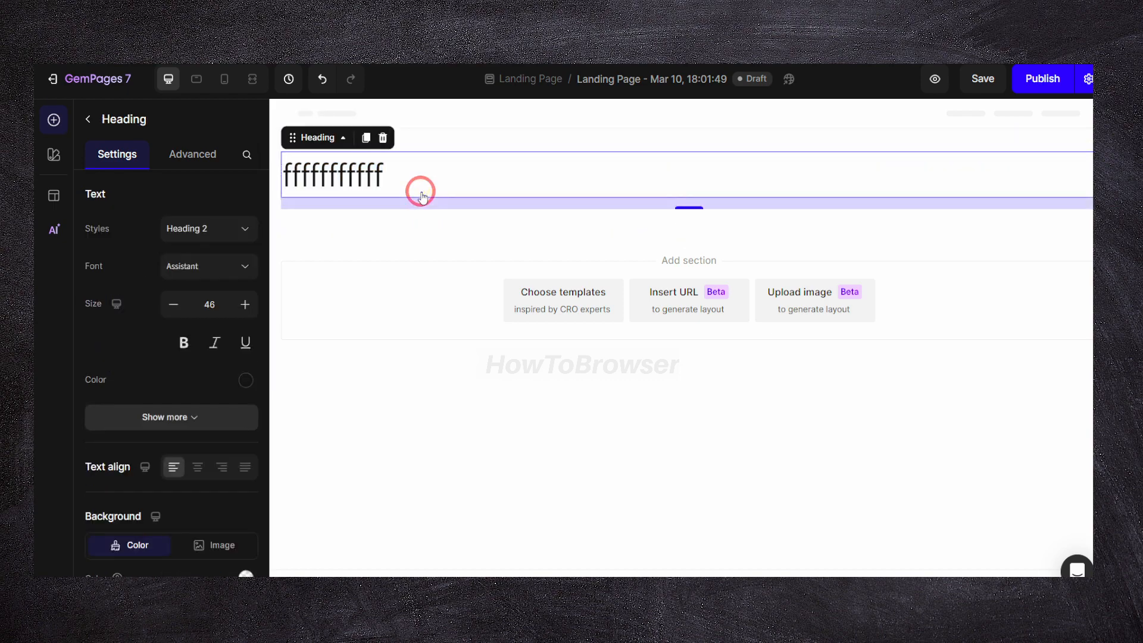
Delete the heading and the section that contained it
click(383, 139)
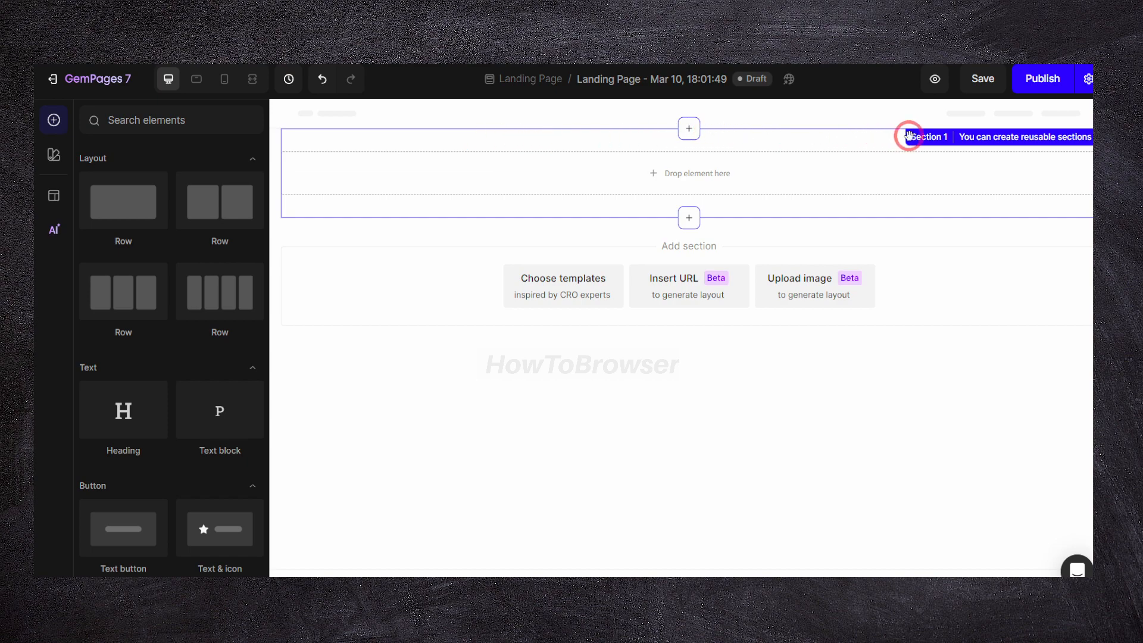
click(717, 148)
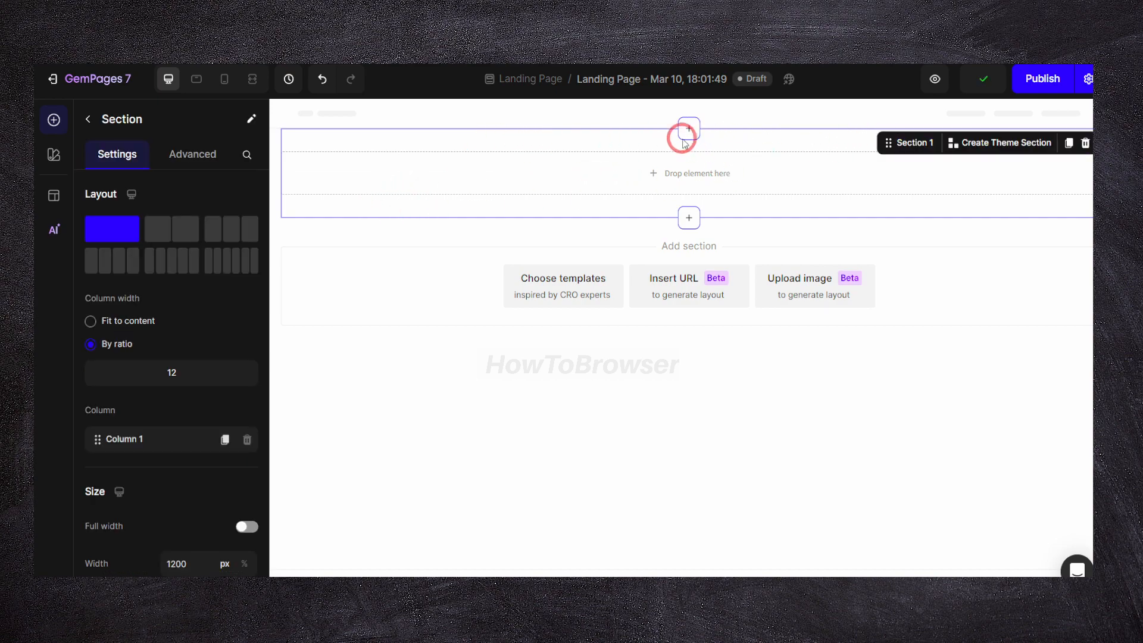
click(1085, 144)
Add a single-column row layout to the empty page
drag(120, 215, 564, 271)
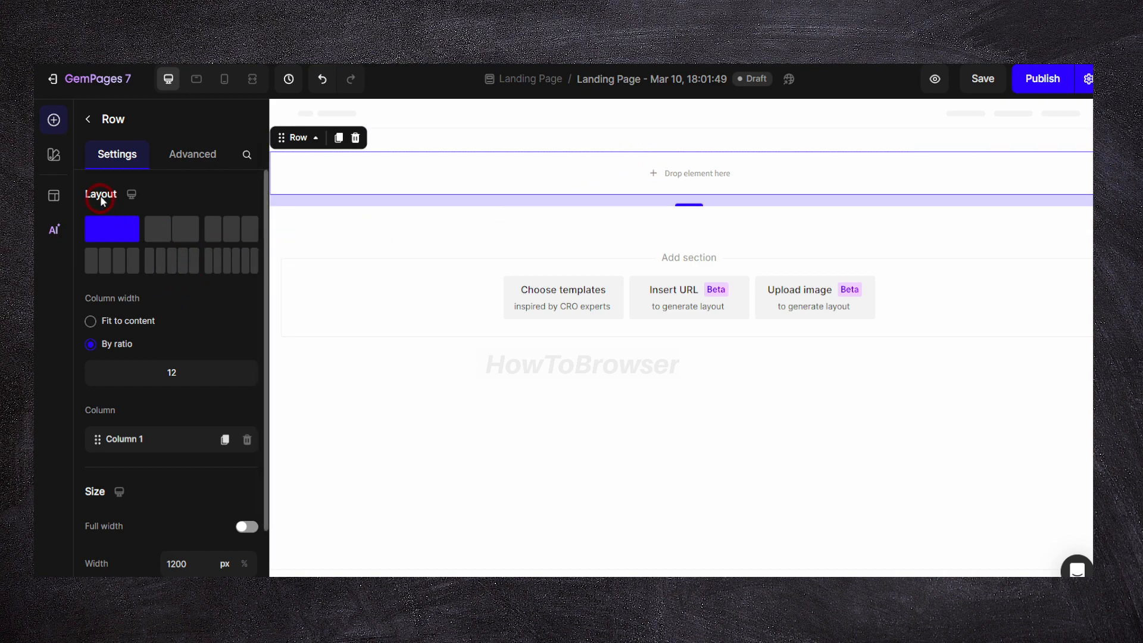
click(89, 120)
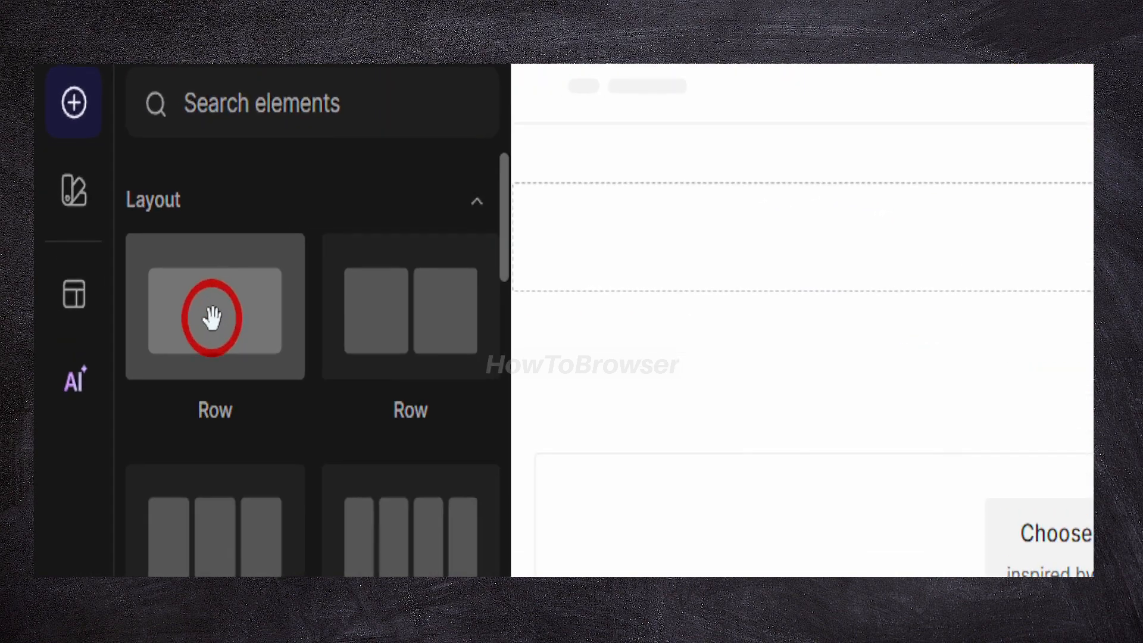
Try placing a text block inside the row, then undo its insertion
scroll(245, 293, down, 2)
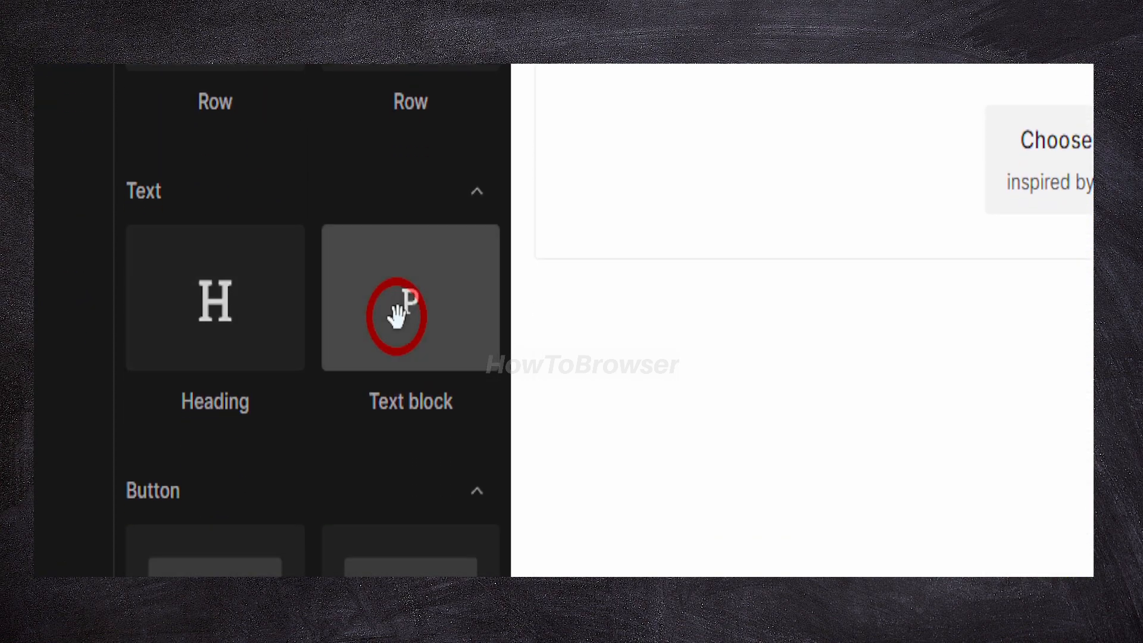
drag(365, 314, 571, 329)
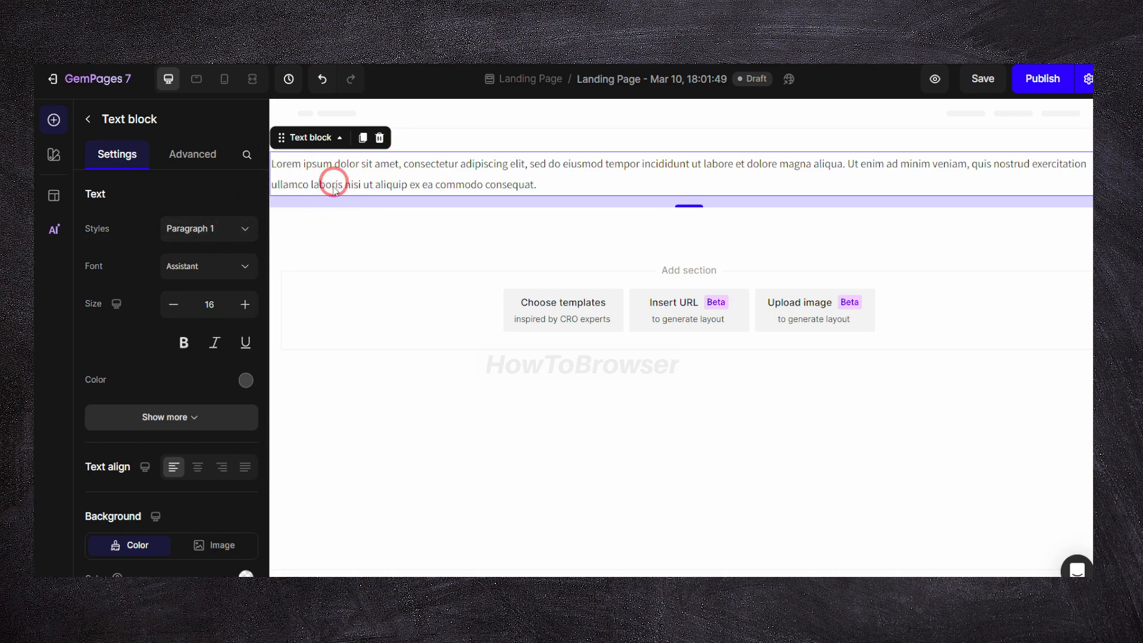
click(88, 120)
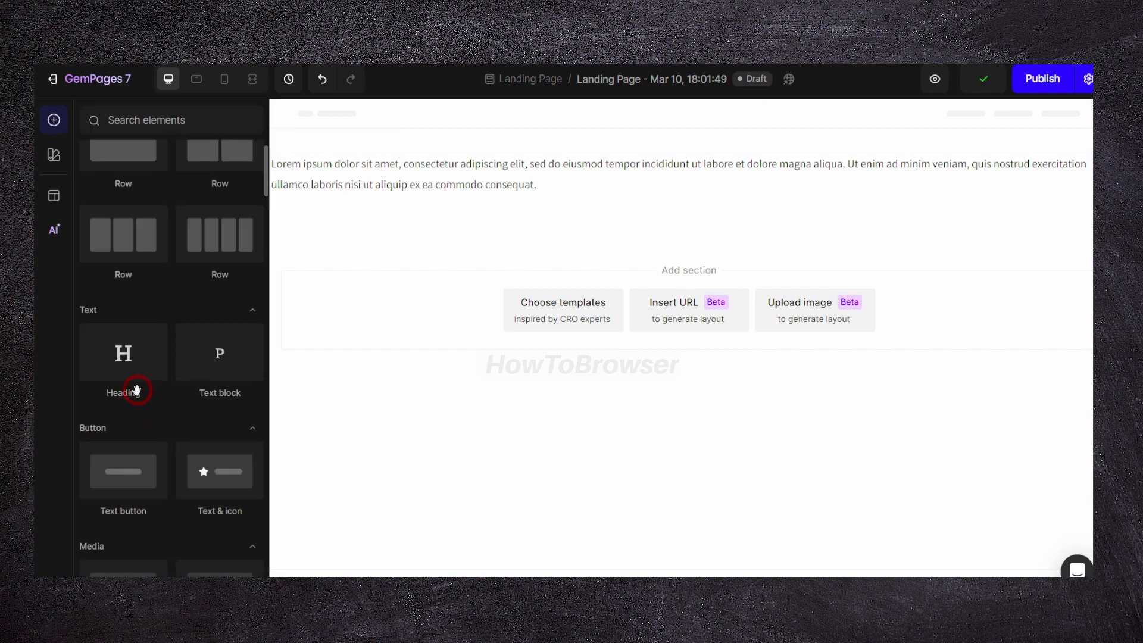
click(309, 174)
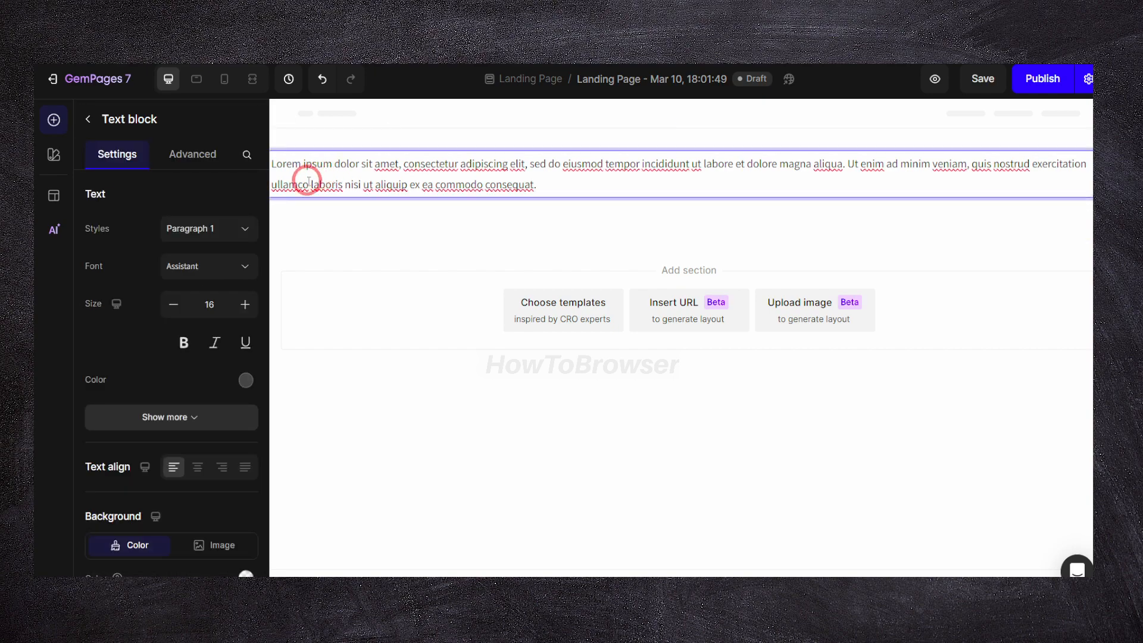
scroll(231, 236, down, 4)
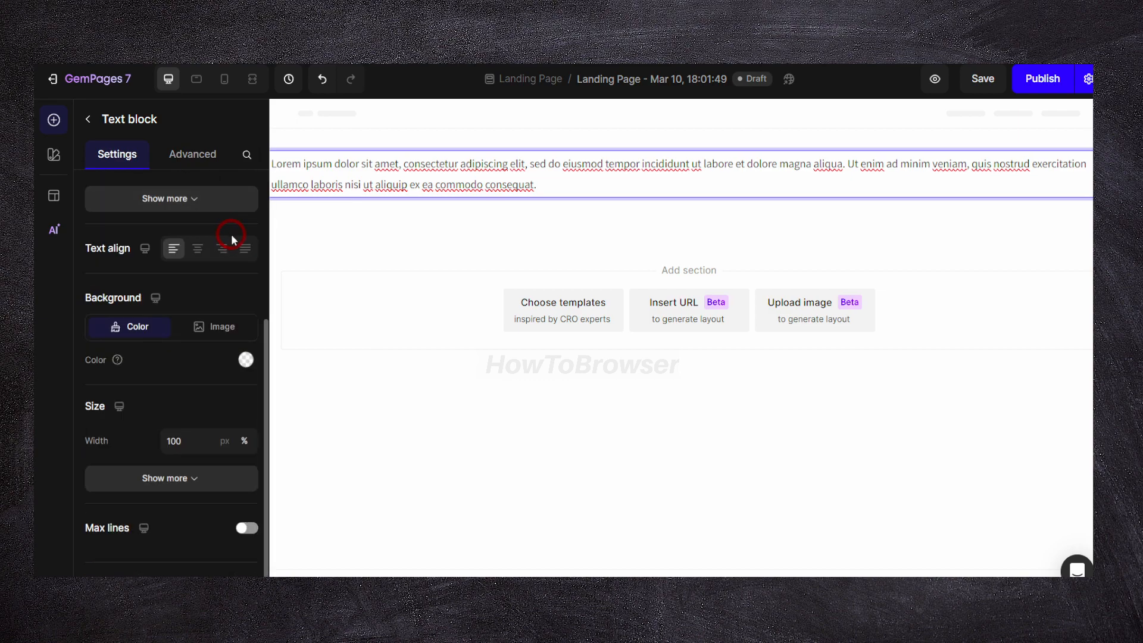
scroll(232, 250, up, 4)
click(288, 183)
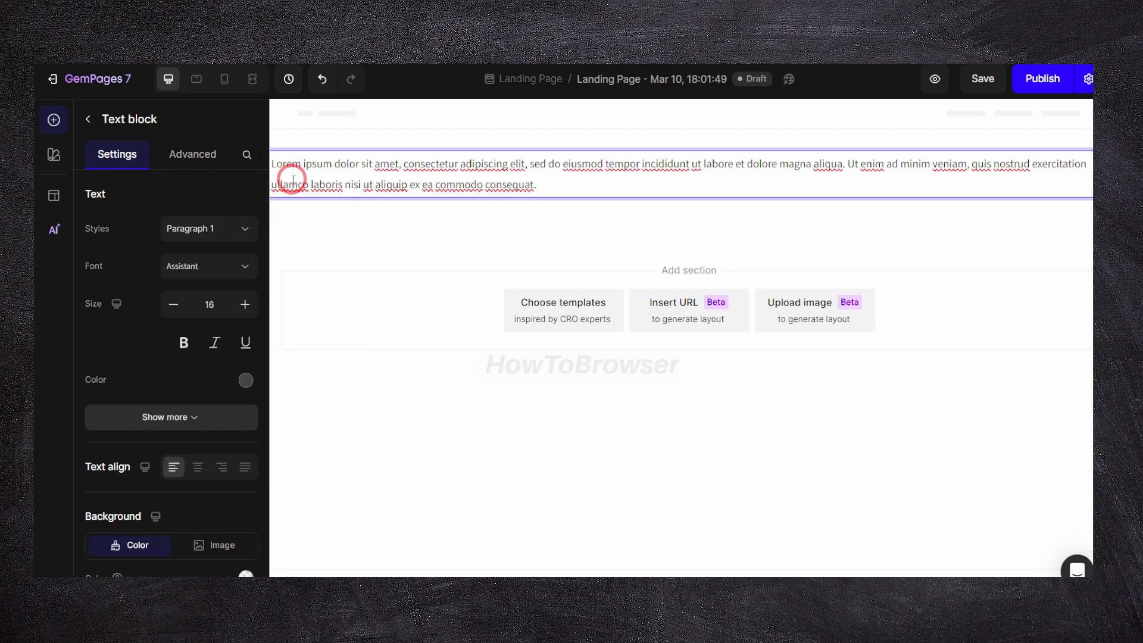
click(324, 211)
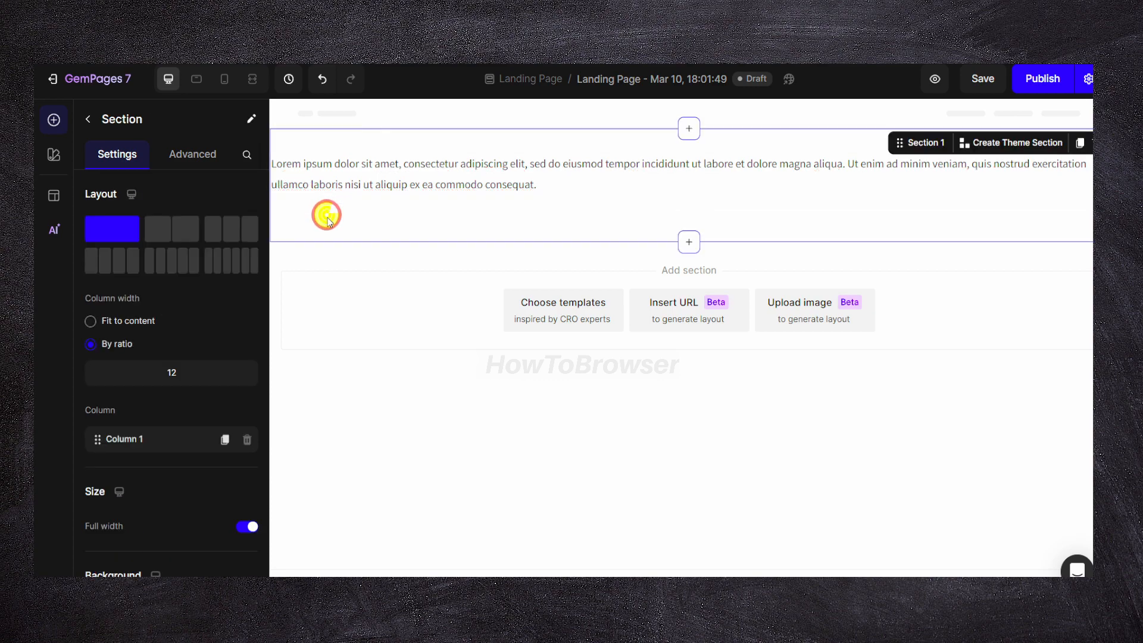
key(ctrl+z)
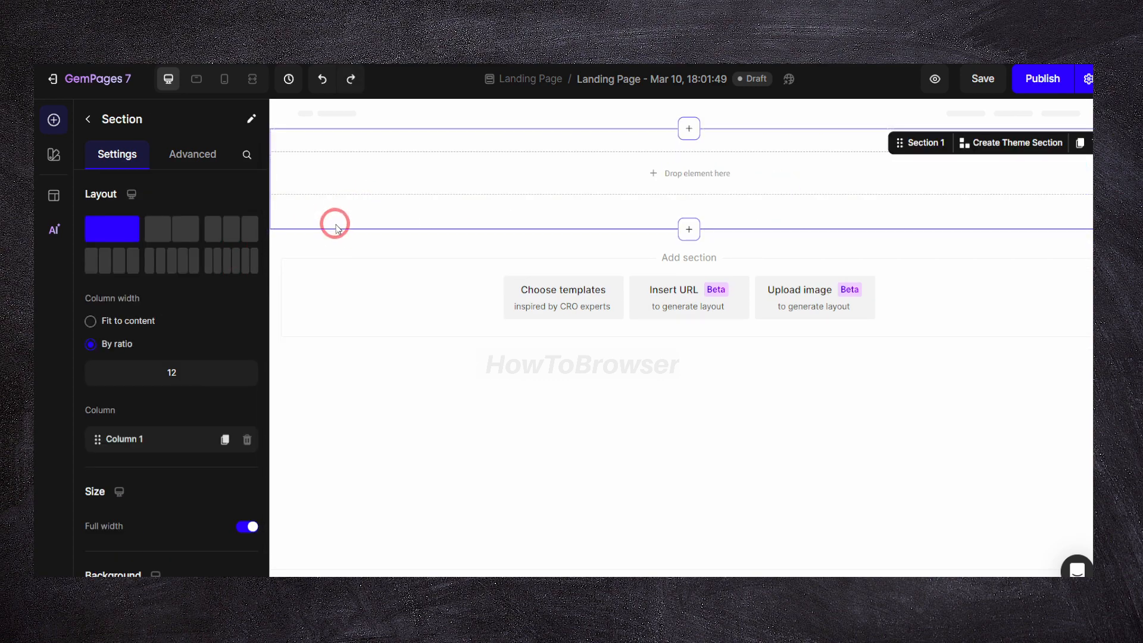
Set the single-column row's background to solid black, 000000
click(581, 185)
click(360, 247)
click(383, 179)
scroll(232, 298, down, 3)
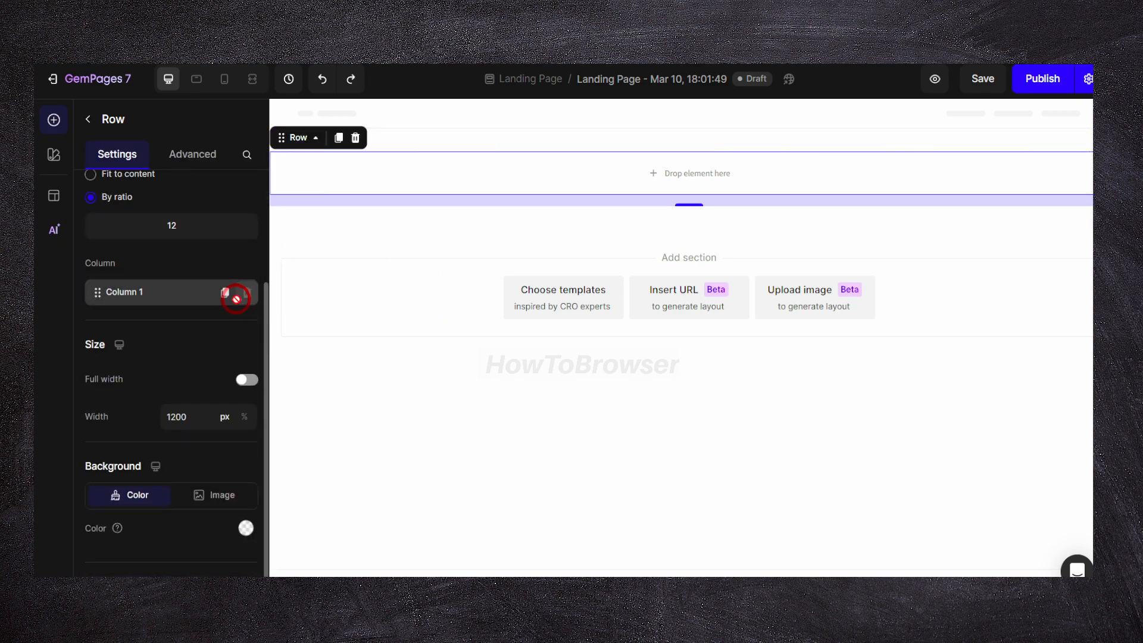
click(245, 529)
click(113, 414)
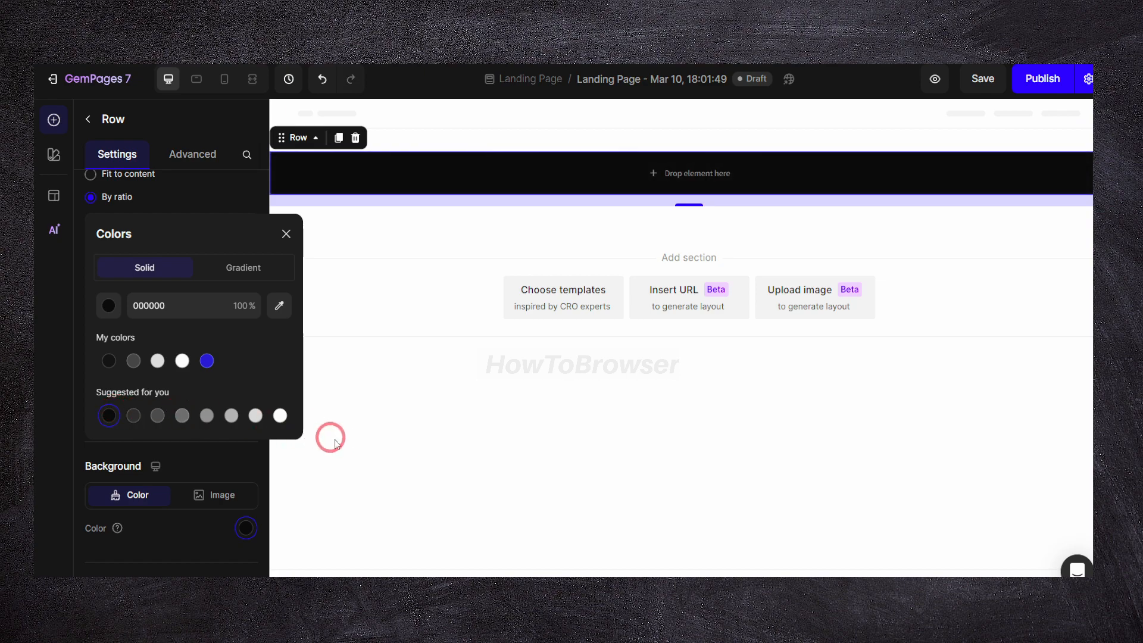
click(303, 427)
Review the black row's advanced spacing, opacity and effect options, along with its size settings
scroll(221, 393, up, 2)
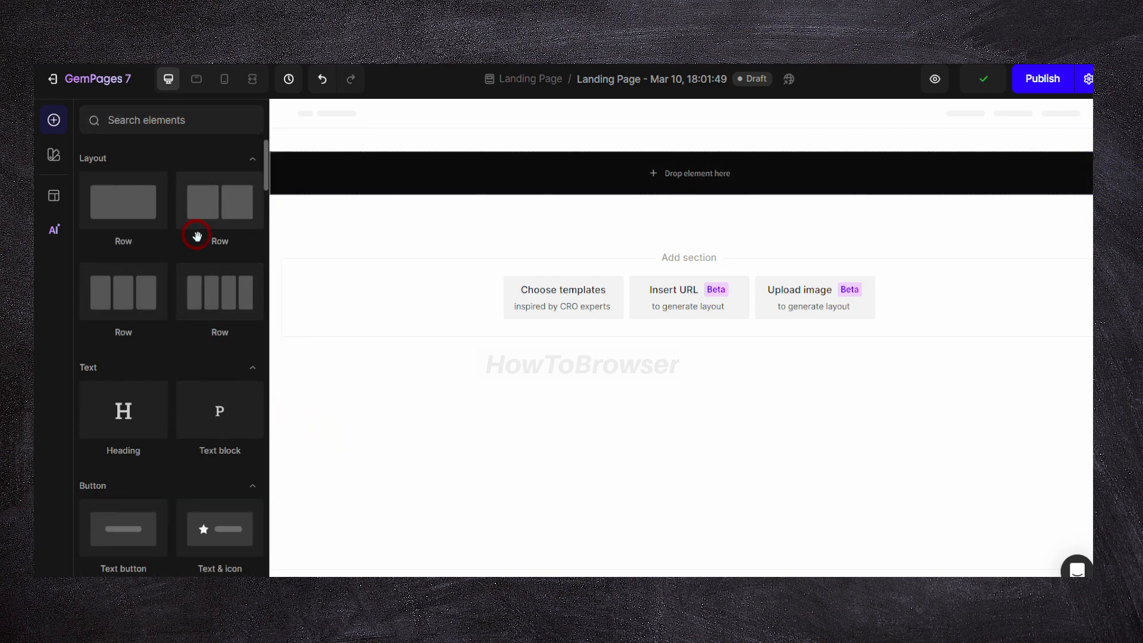
click(385, 155)
scroll(225, 174, down, 3)
click(193, 156)
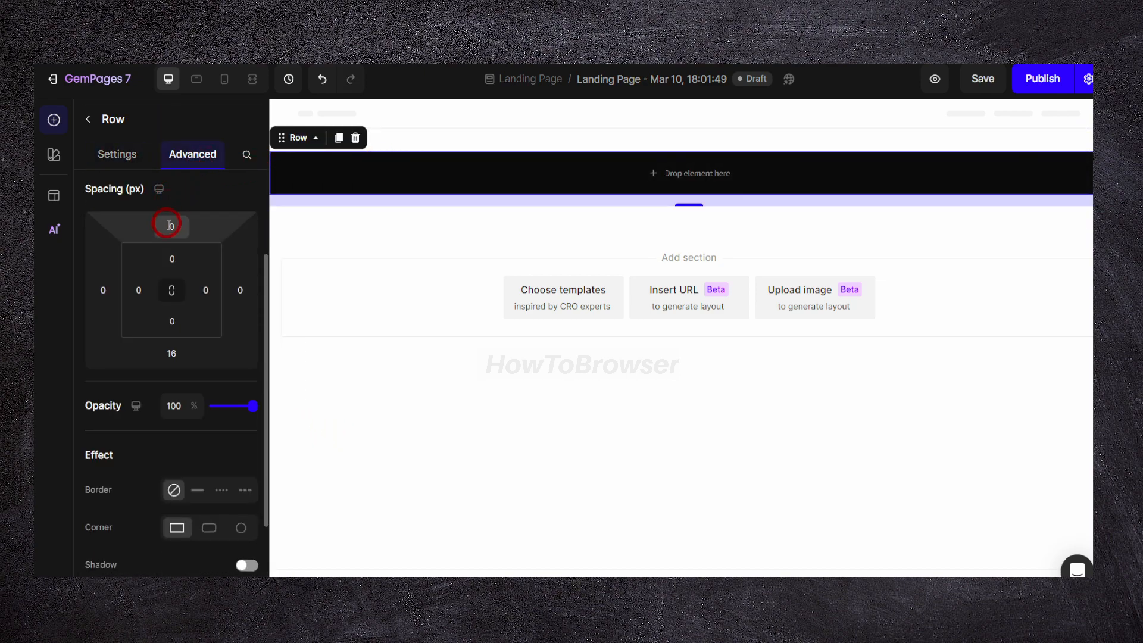
scroll(170, 224, down, 3)
scroll(171, 225, up, 5)
click(135, 162)
scroll(178, 332, down, 2)
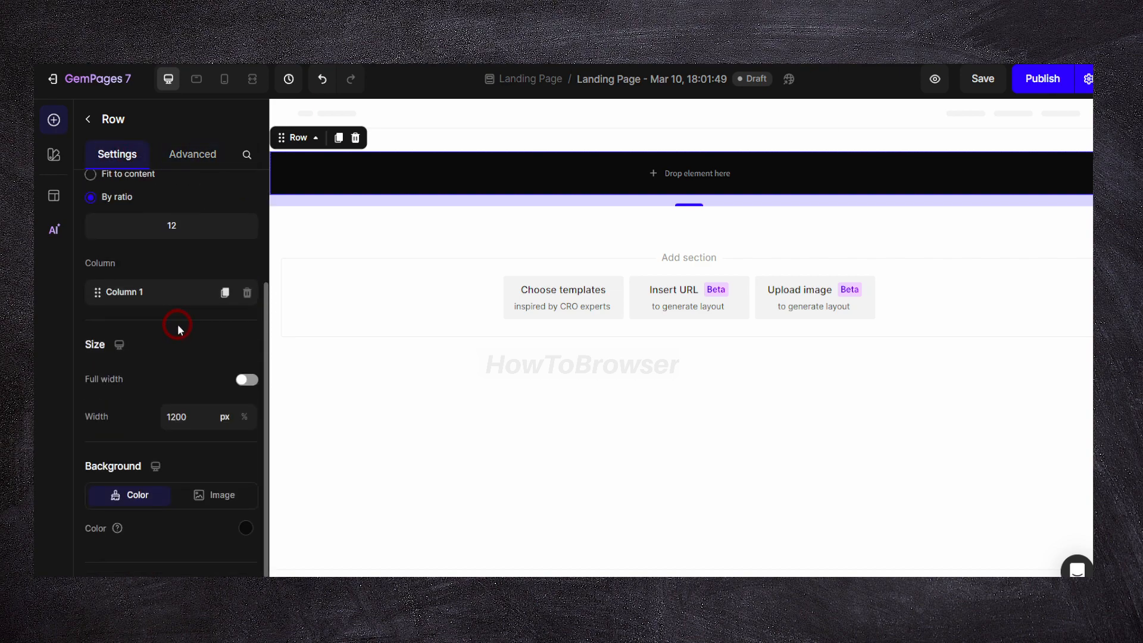
Turn on full width for the black row
click(184, 409)
double_click(165, 411)
click(246, 379)
Try a fixed width of 134 px for the black row, then undo back to full width
click(250, 418)
double_click(176, 456)
text(134)
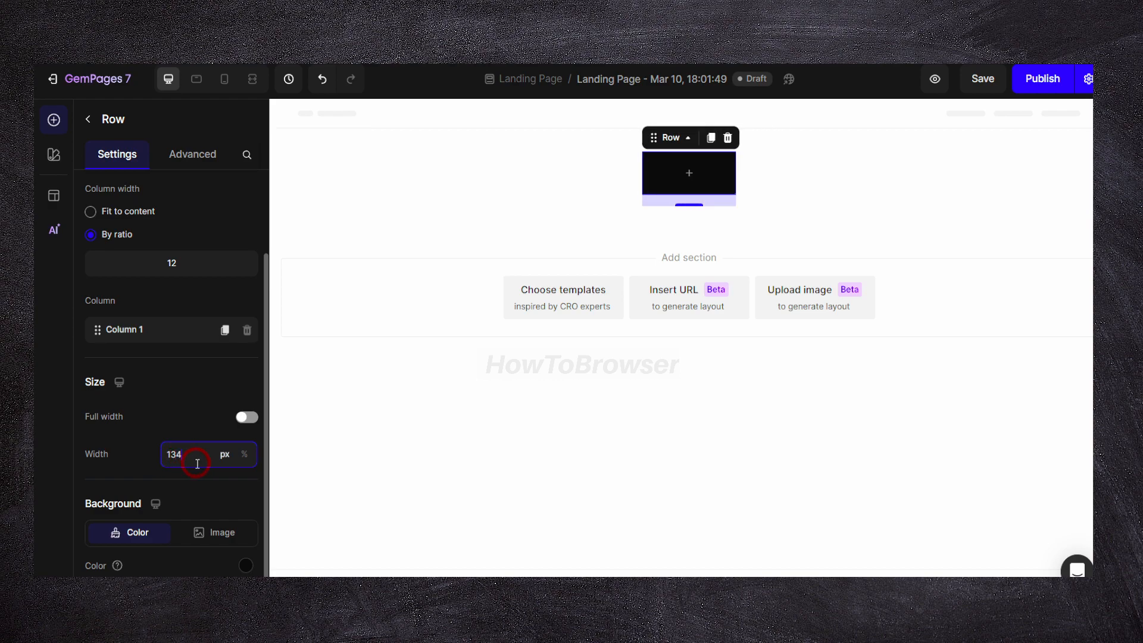
key(ctrl+z)
Set the black row's column width to Fit to content
scroll(169, 398, up, 1)
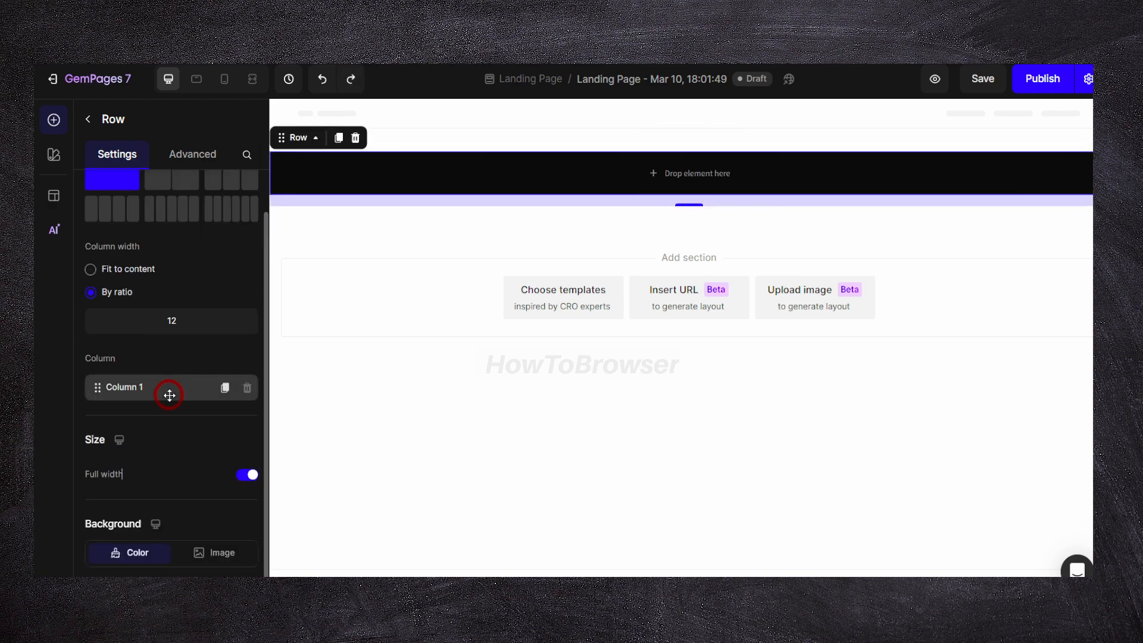
click(139, 273)
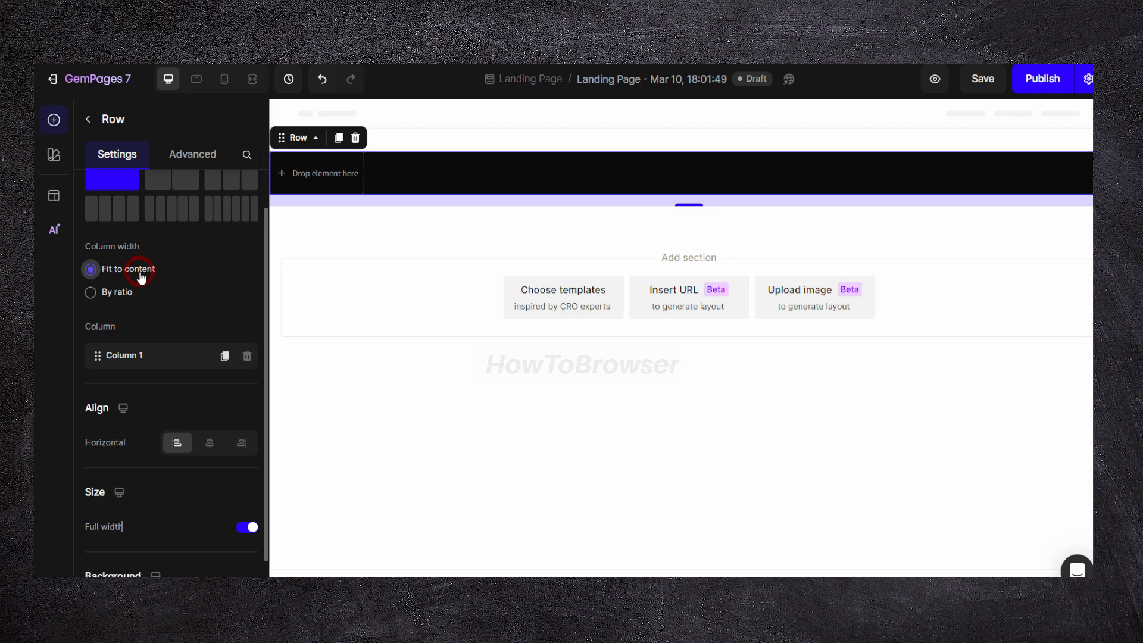
click(124, 296)
click(138, 272)
Try the two-, three- and five-column layouts on the black row, then return it to a single column
scroll(156, 298, up, 1)
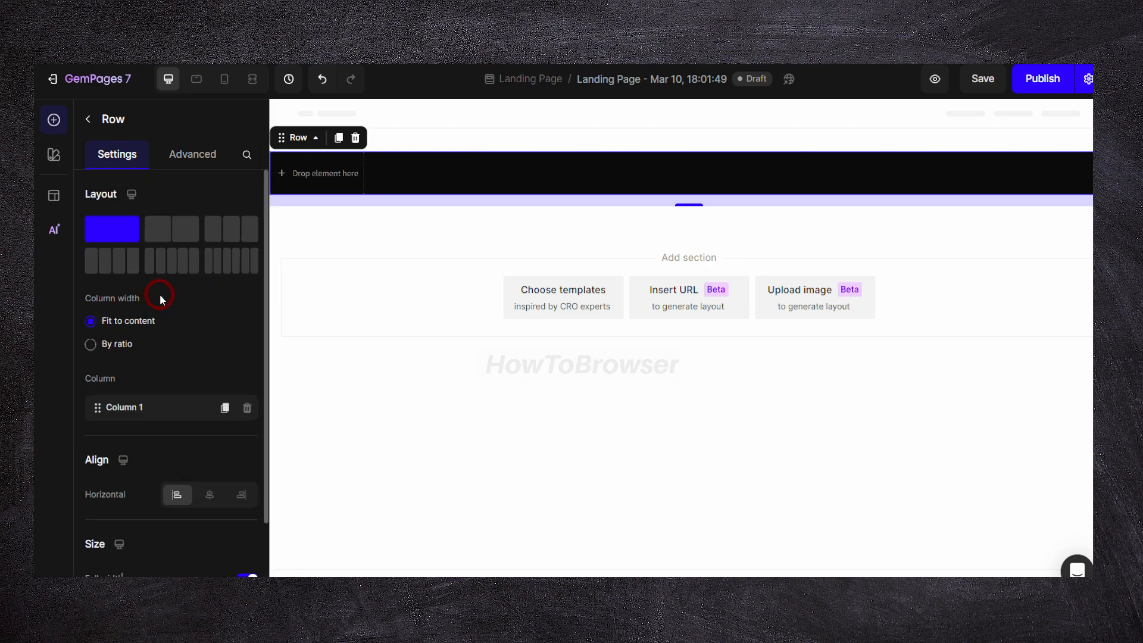
click(161, 232)
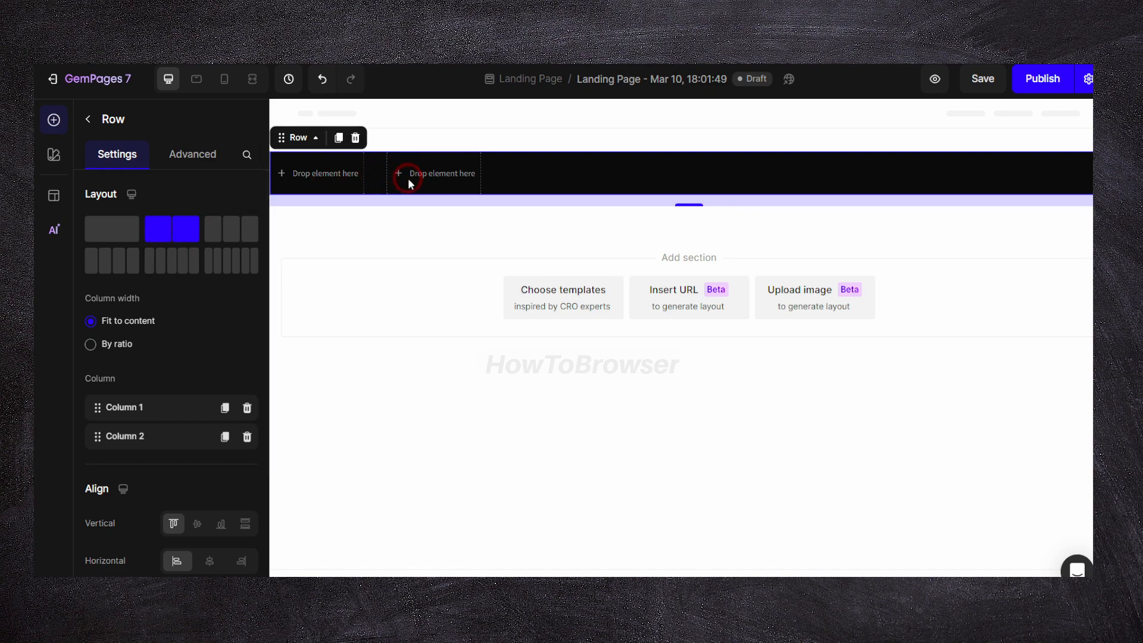
click(208, 232)
click(177, 261)
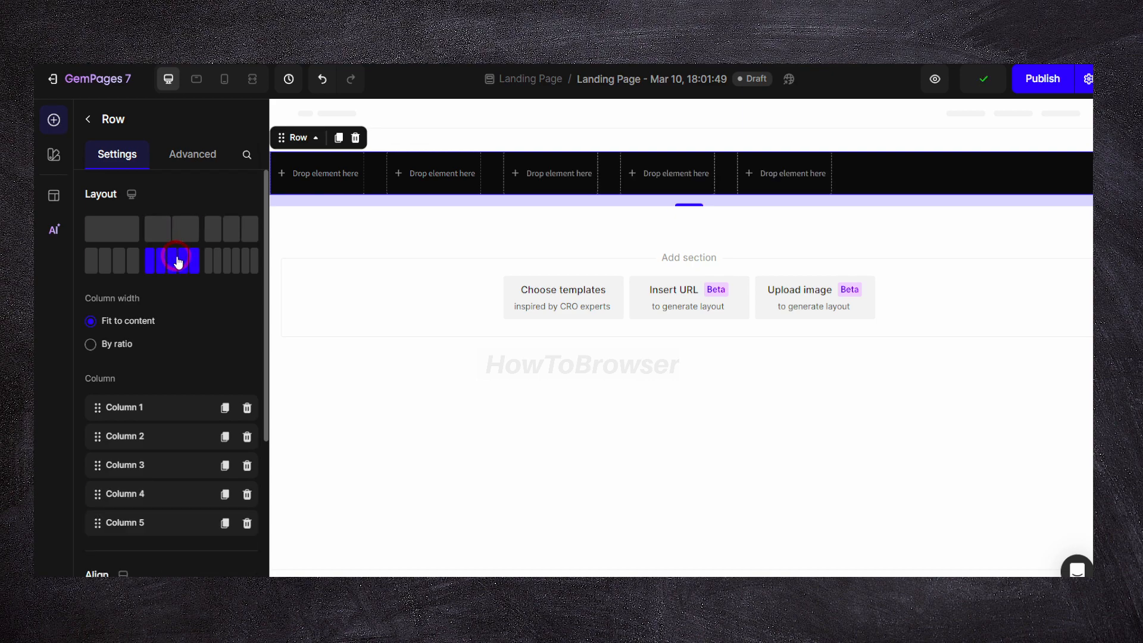
click(184, 233)
click(111, 241)
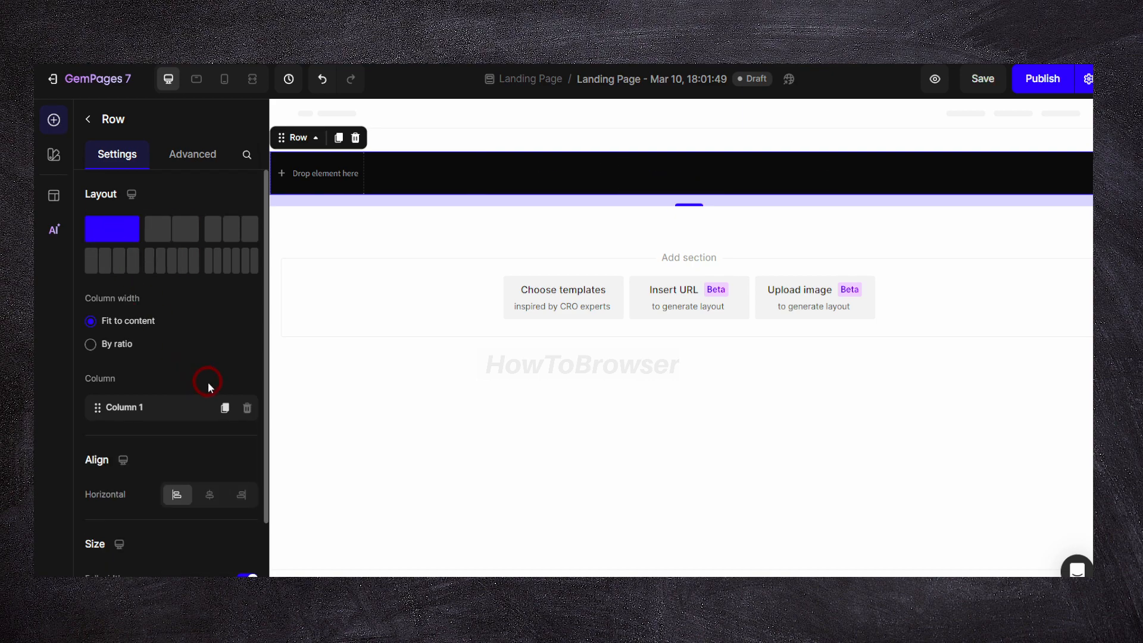
Duplicate Column 1 of the black row and add a heading to the first column
click(224, 408)
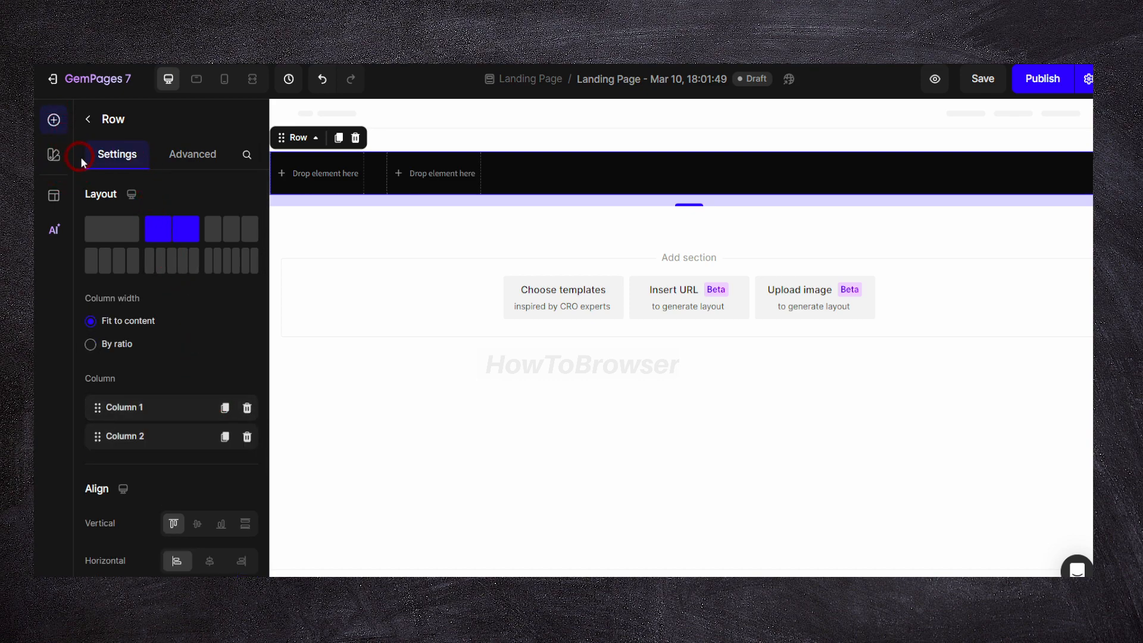
click(95, 143)
drag(148, 383, 307, 174)
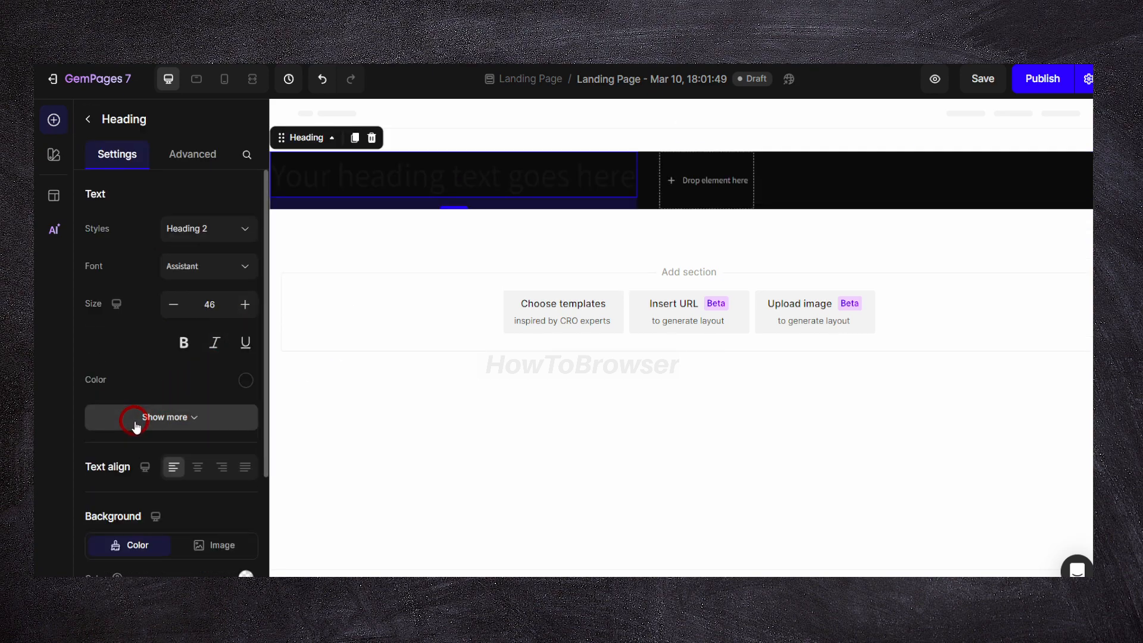
Switch the black row back to a single-column layout, keeping the heading in it
click(694, 170)
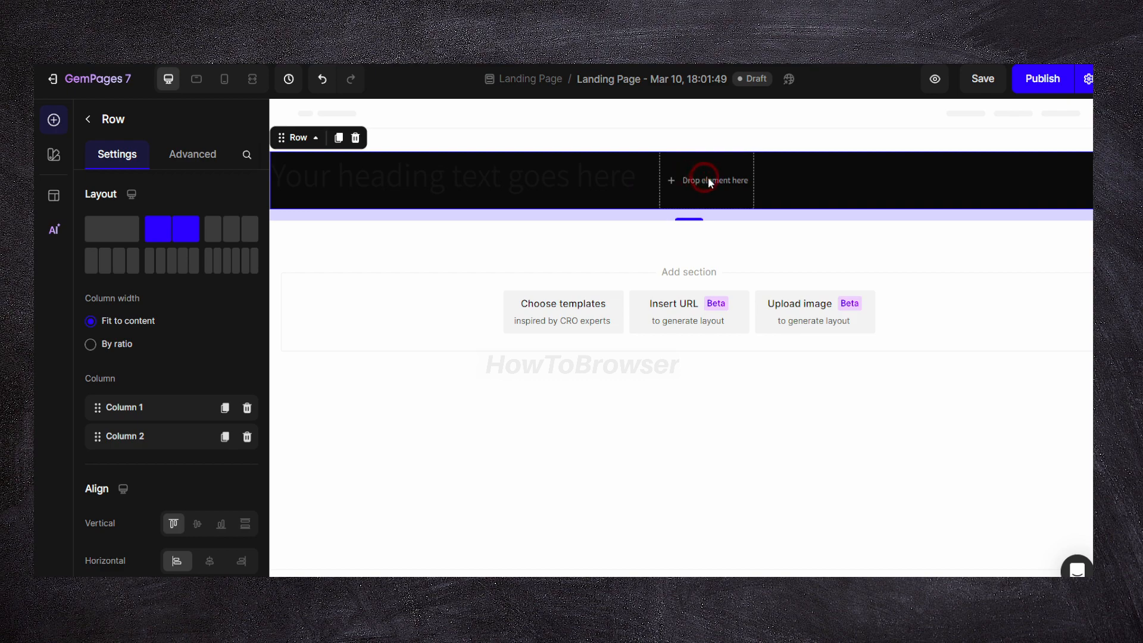
click(98, 235)
Change the text color of the heading in the black row to white
click(447, 181)
click(446, 178)
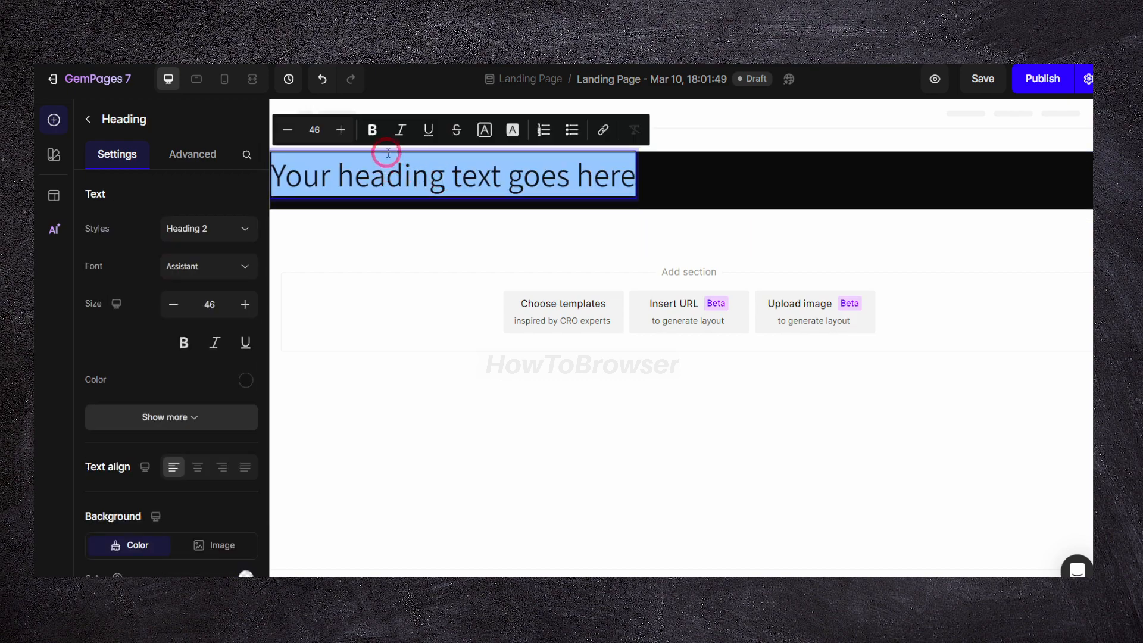
click(510, 130)
click(618, 244)
click(541, 187)
click(541, 186)
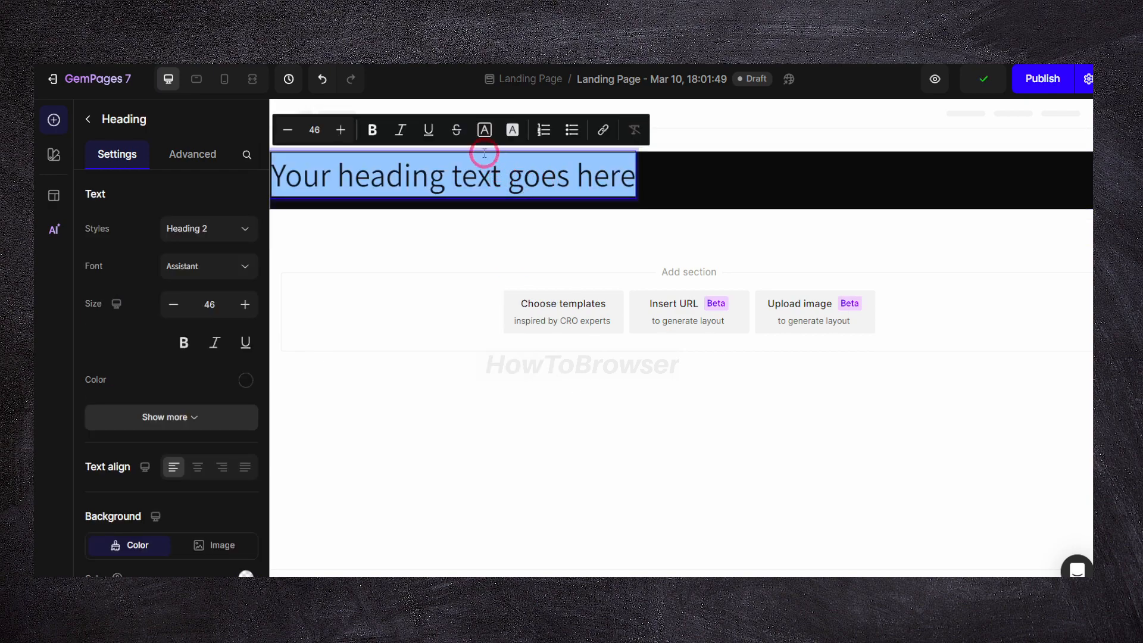
click(485, 135)
drag(398, 273, 333, 232)
click(629, 207)
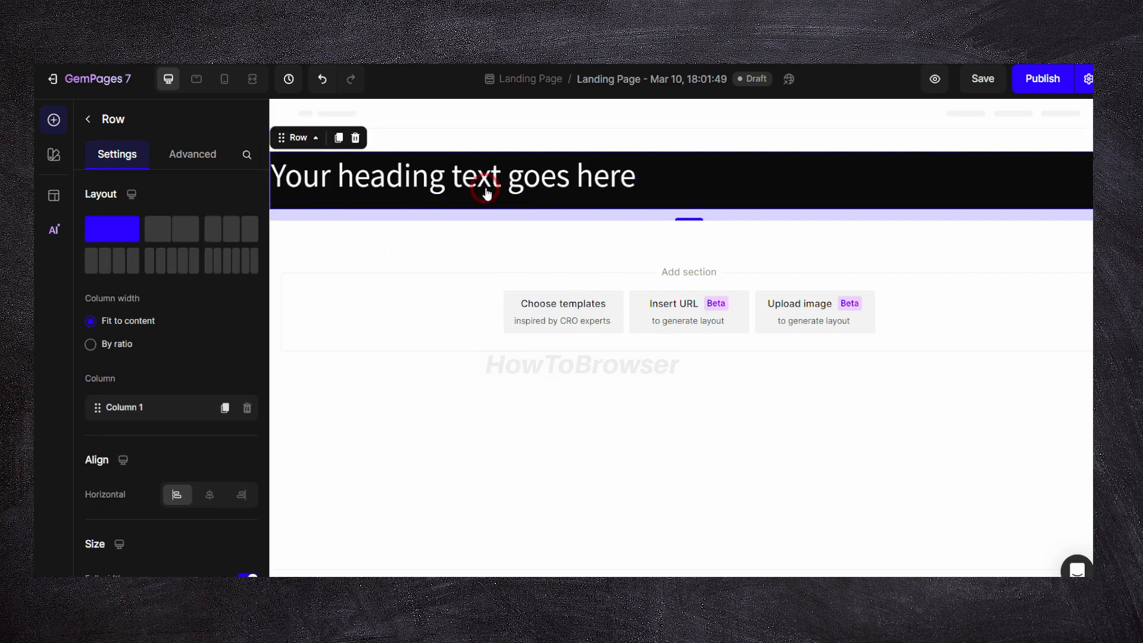
Try applying a red highlight color behind the white heading text
double_click(486, 185)
click(512, 130)
mouse_move(519, 266)
mouse_down()
mouse_move(551, 262)
mouse_move(548, 276)
mouse_up()
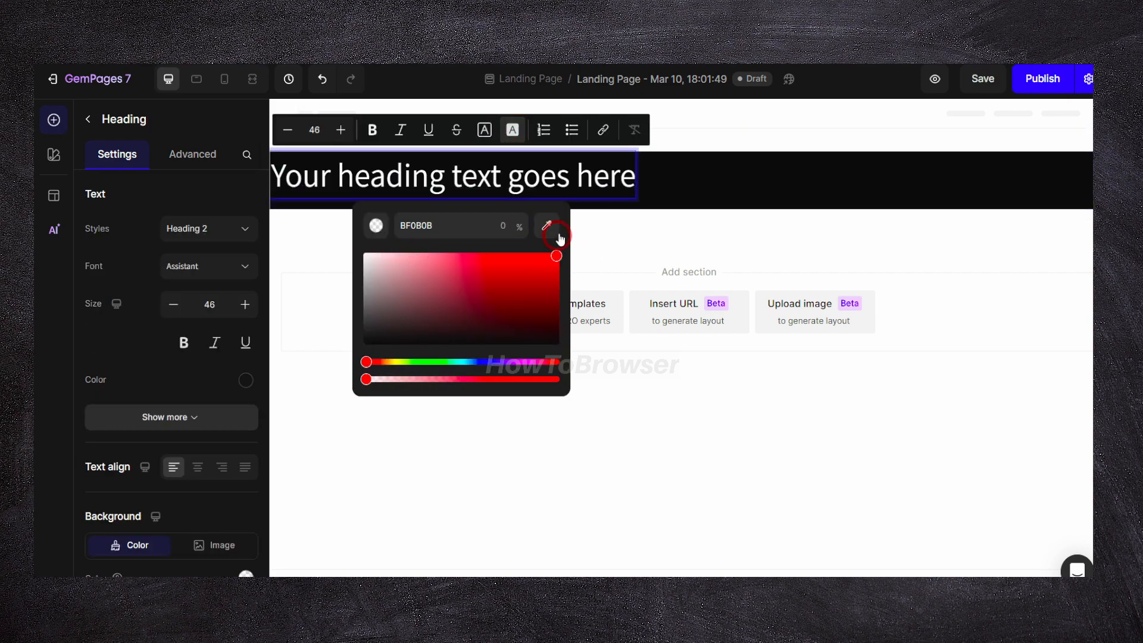
triple_click(531, 180)
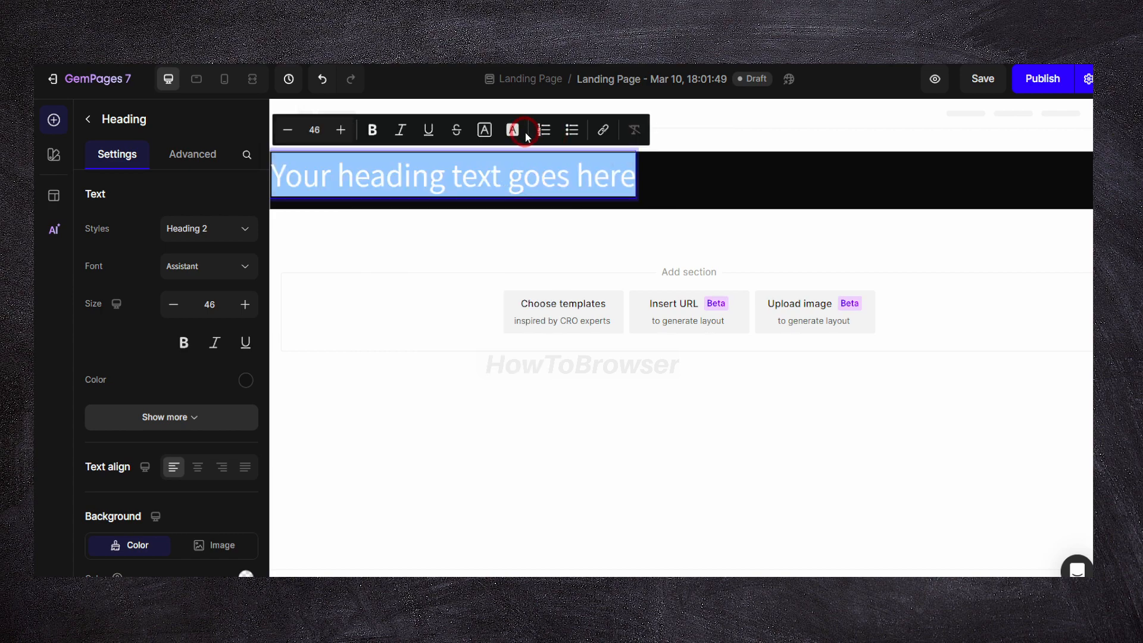
click(523, 132)
drag(562, 257, 561, 256)
drag(484, 362, 513, 362)
click(589, 220)
click(562, 179)
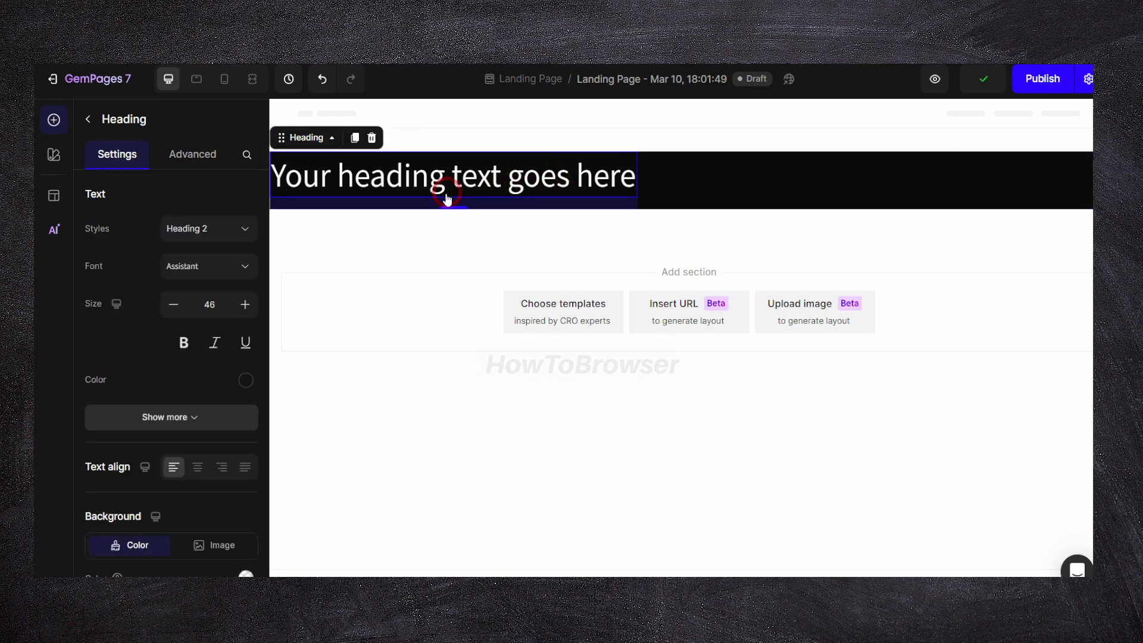
click(505, 344)
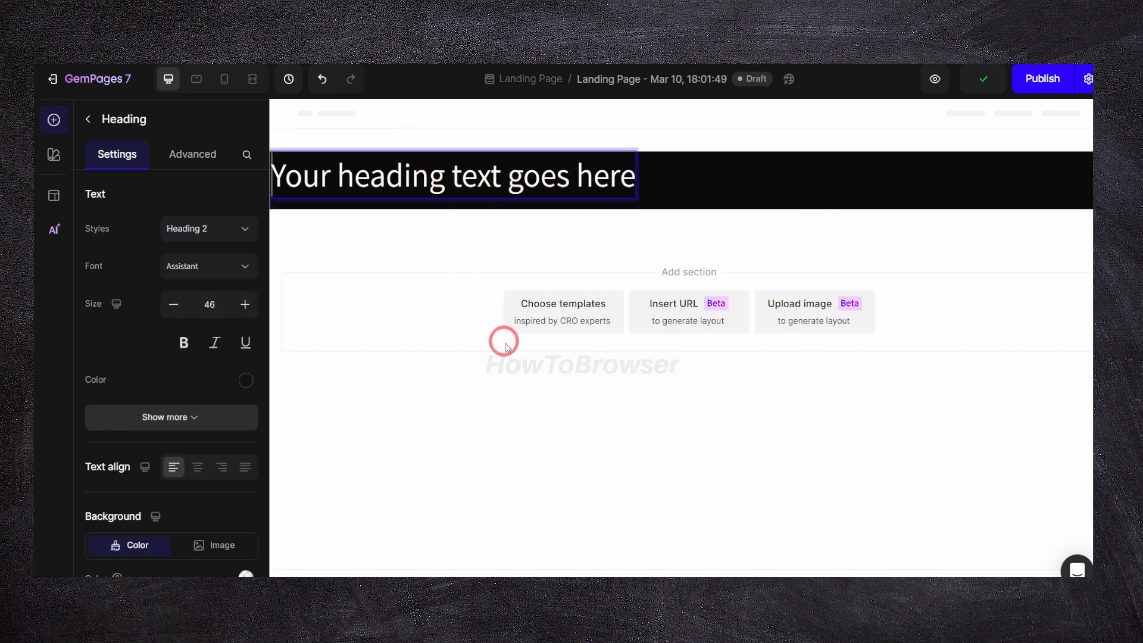
Move the black row into a new section below the original one and place the heading above the row
click(664, 173)
drag(666, 176, 661, 235)
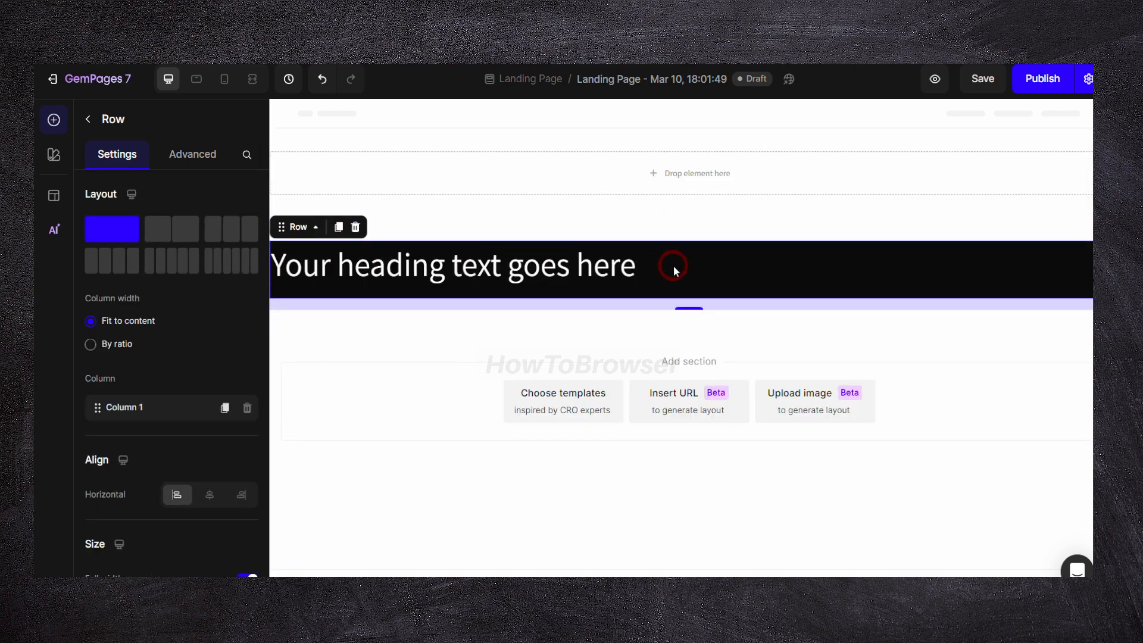
drag(568, 269, 563, 249)
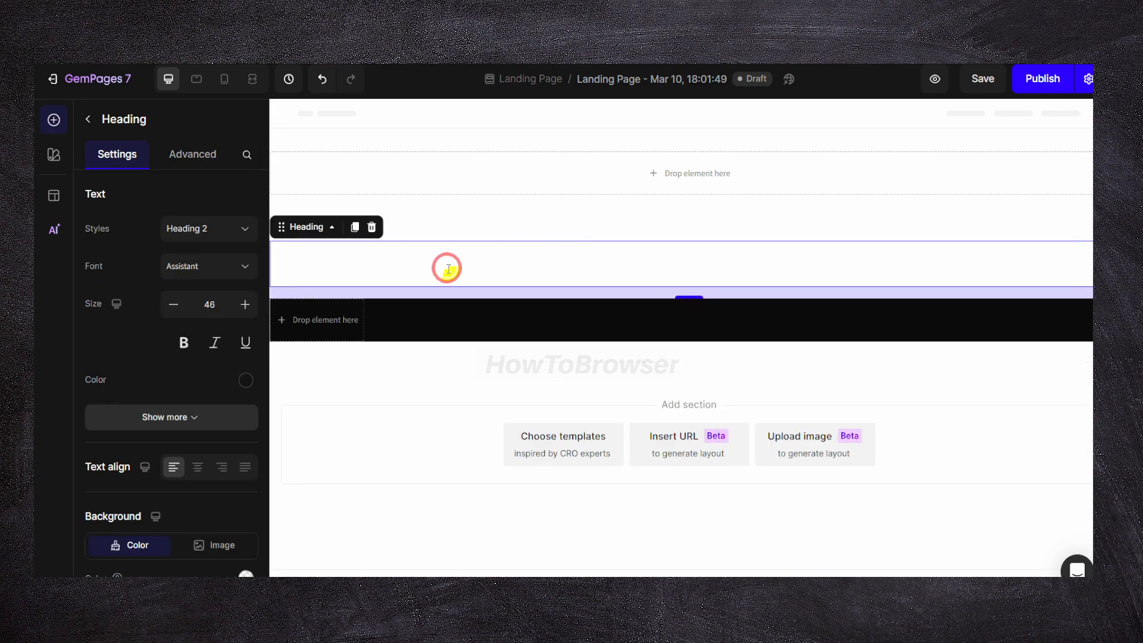
Change the text color of the heading above the black row to black
triple_click(448, 269)
click(505, 224)
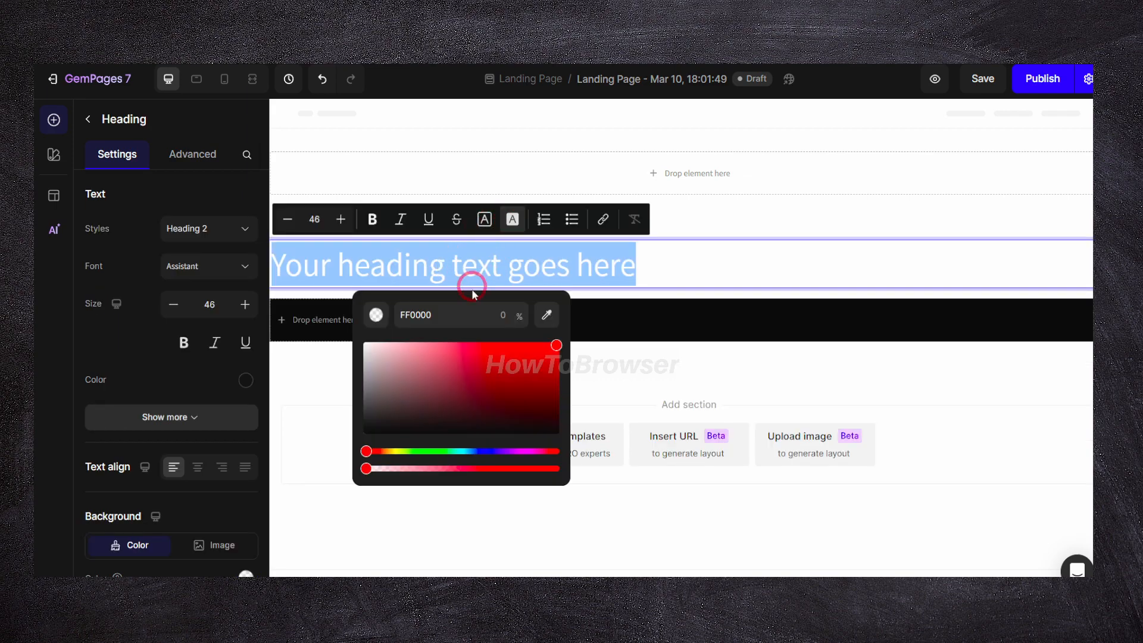
click(484, 271)
triple_click(484, 266)
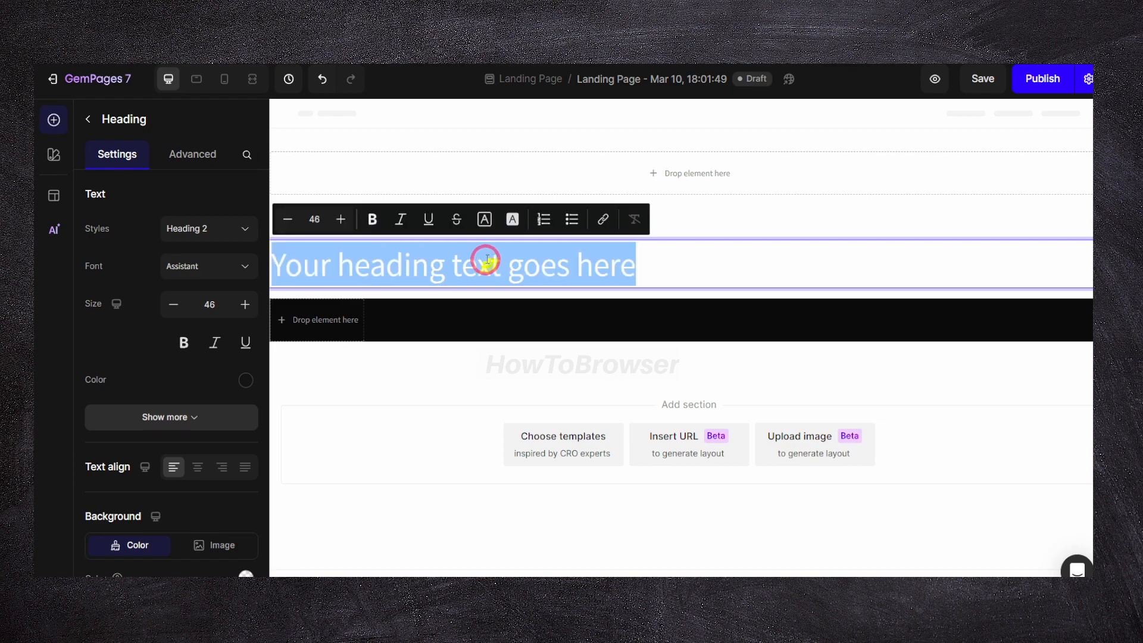
click(485, 219)
click(543, 262)
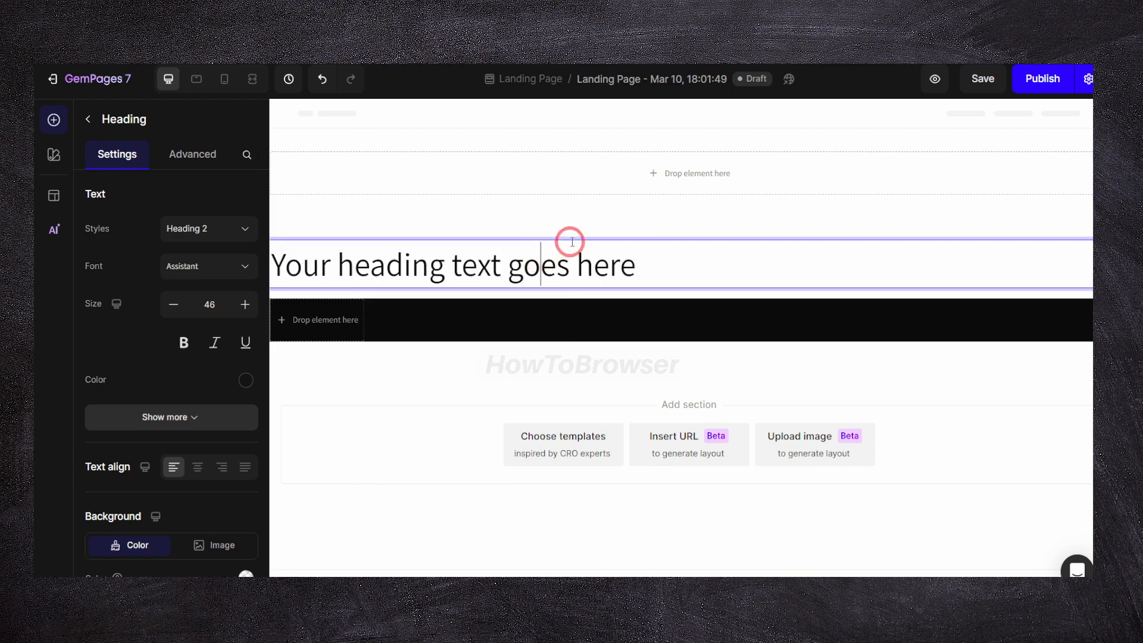
Align the black row's column horizontally to the center
click(503, 326)
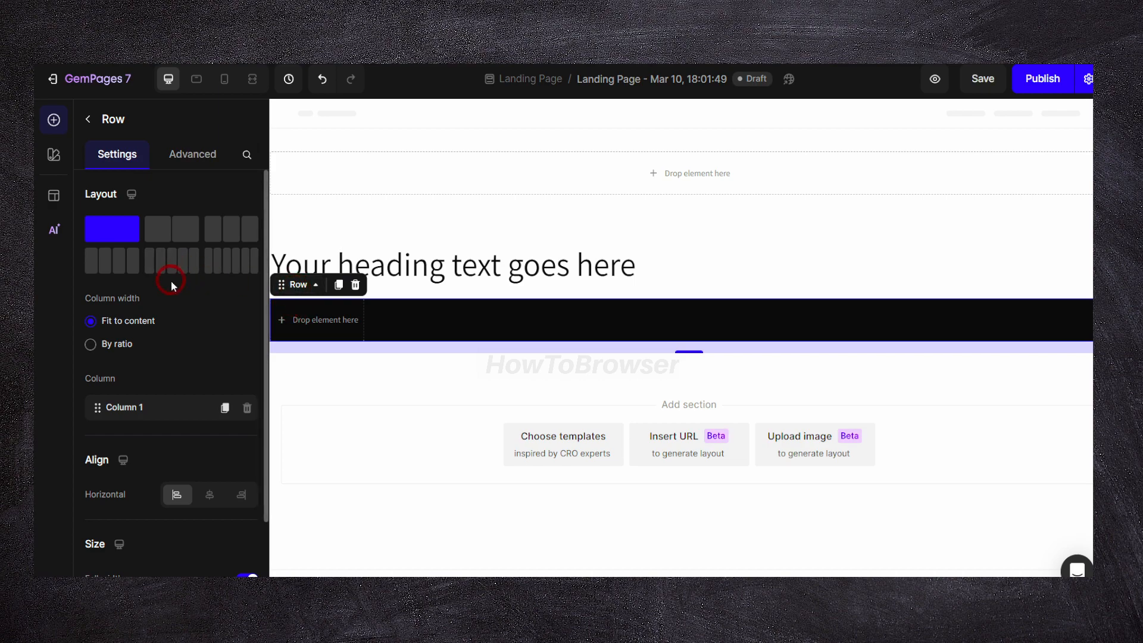
scroll(170, 280, down, 3)
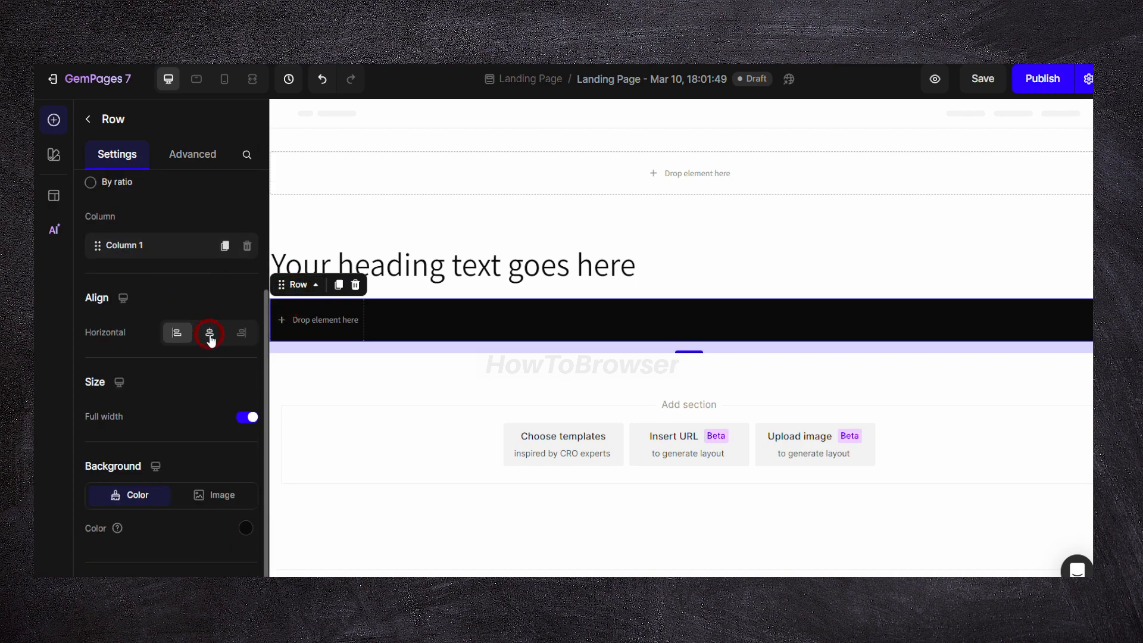
click(209, 332)
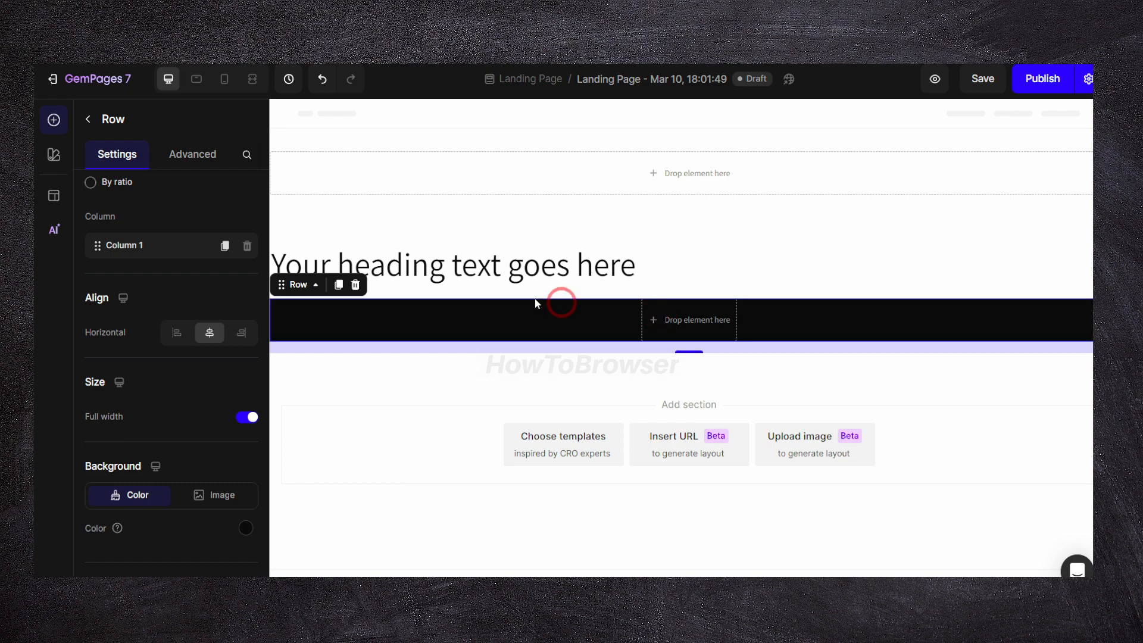
scroll(155, 179, up, 3)
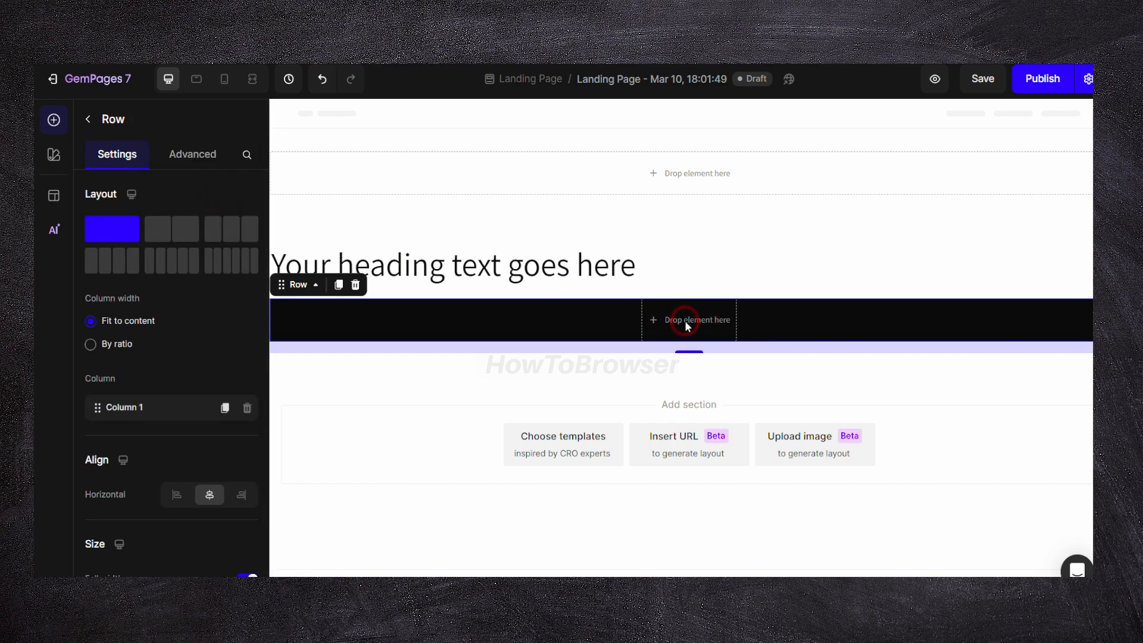
Nest a single-column row inside the black row and place a new heading in it
click(87, 119)
drag(123, 202, 663, 333)
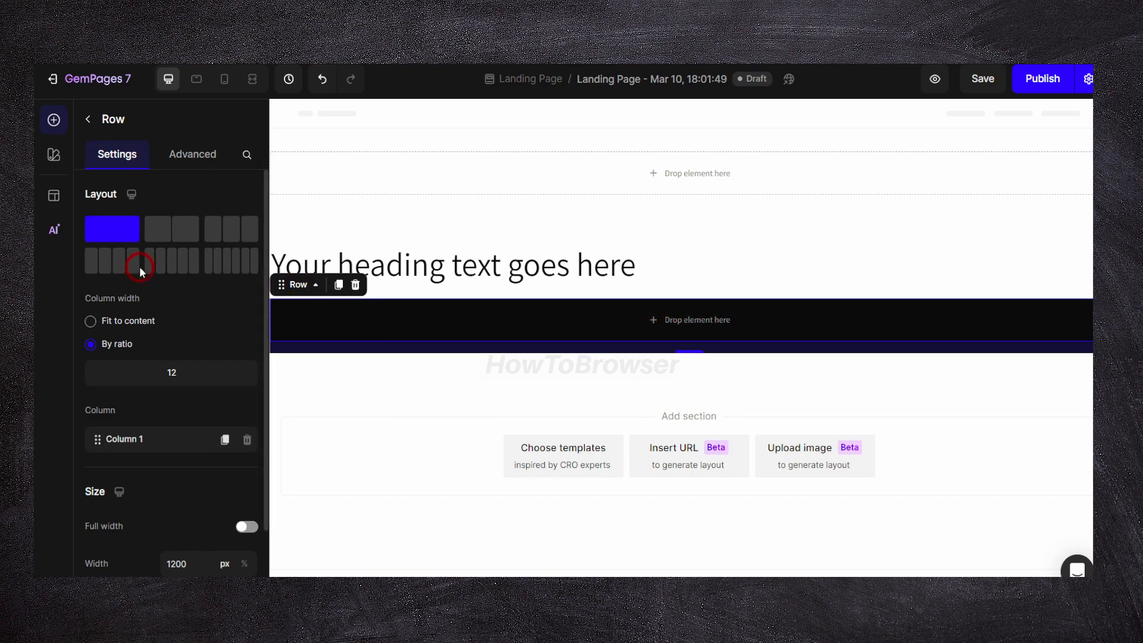
click(87, 119)
drag(132, 416, 669, 332)
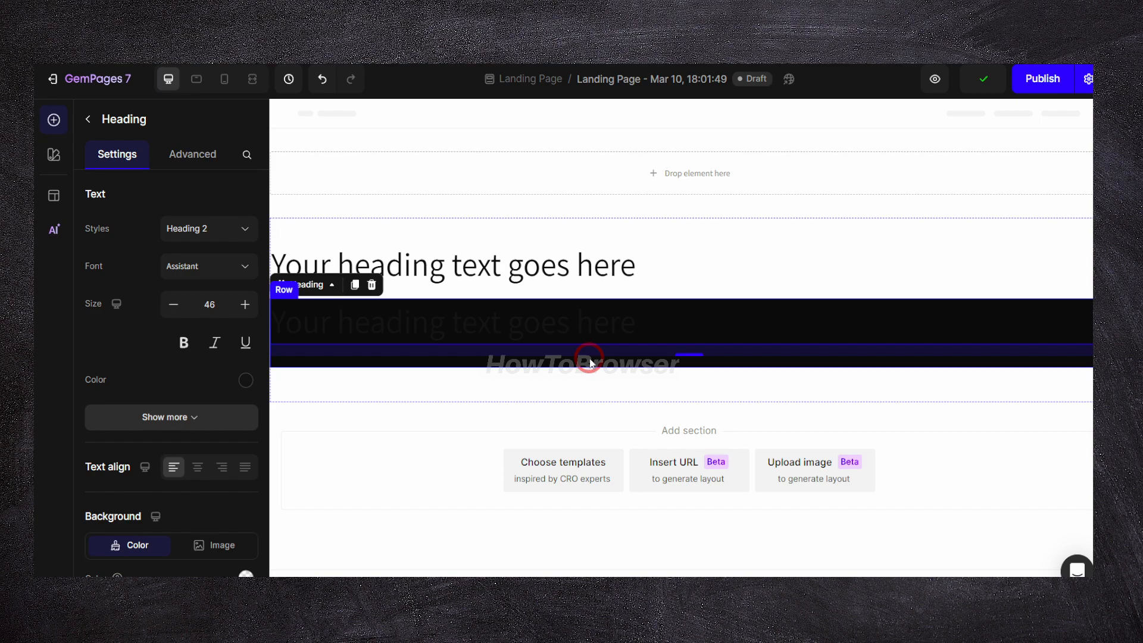
Change the text color of the heading in the nested row to white
double_click(465, 329)
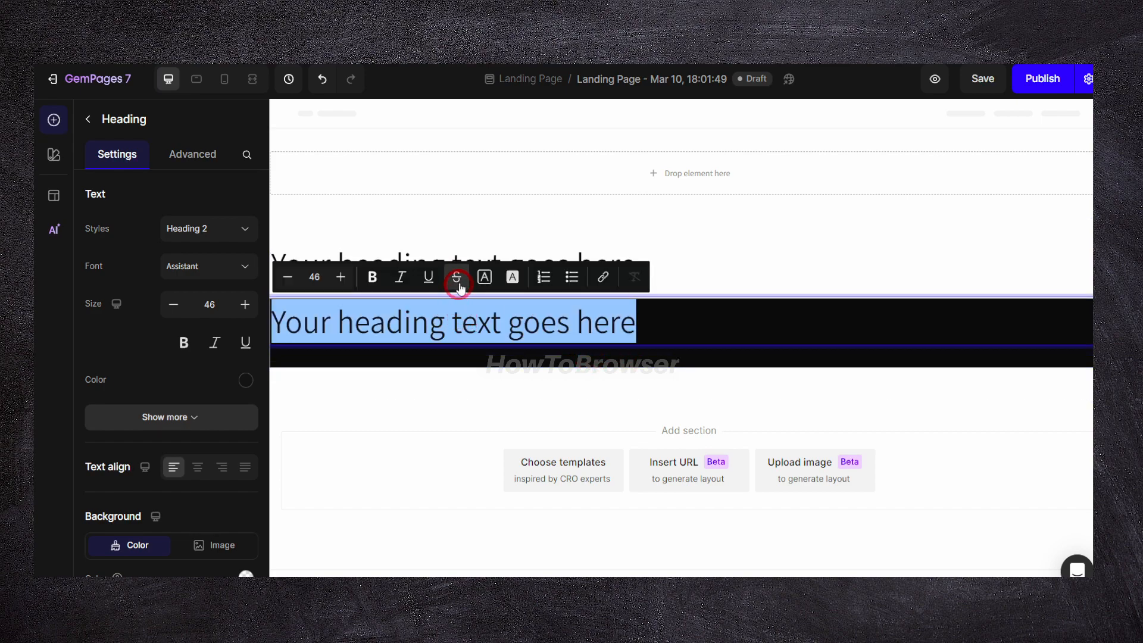
click(487, 284)
drag(405, 425, 287, 334)
click(662, 326)
triple_click(549, 333)
click(562, 359)
click(624, 329)
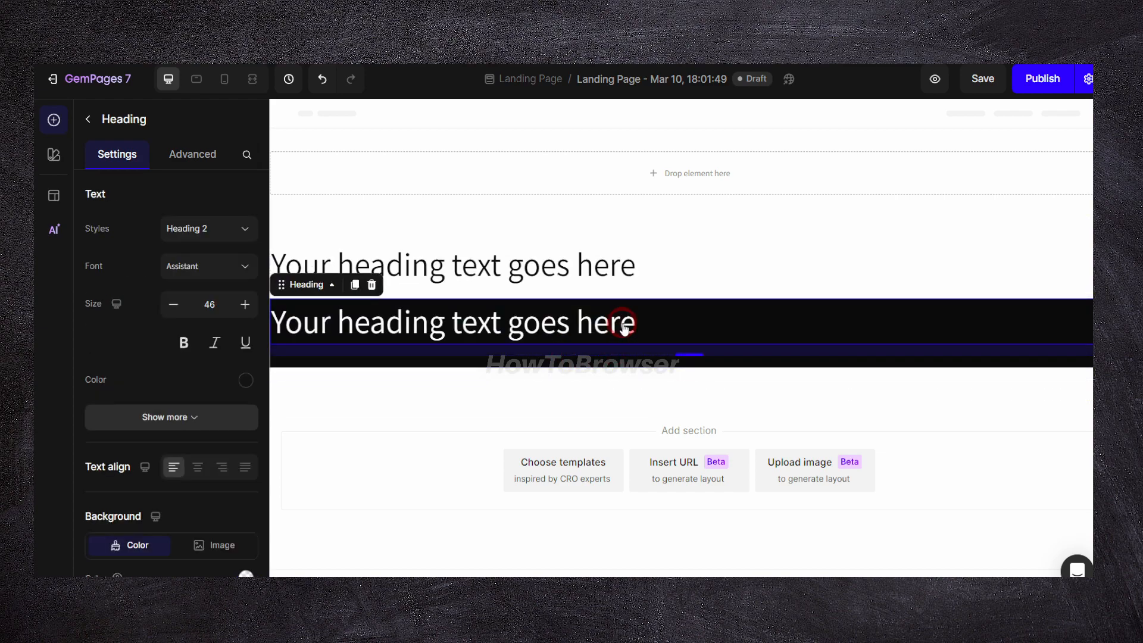
Select the nested row and go up its element hierarchy to view the parent section's settings
click(697, 312)
click(692, 358)
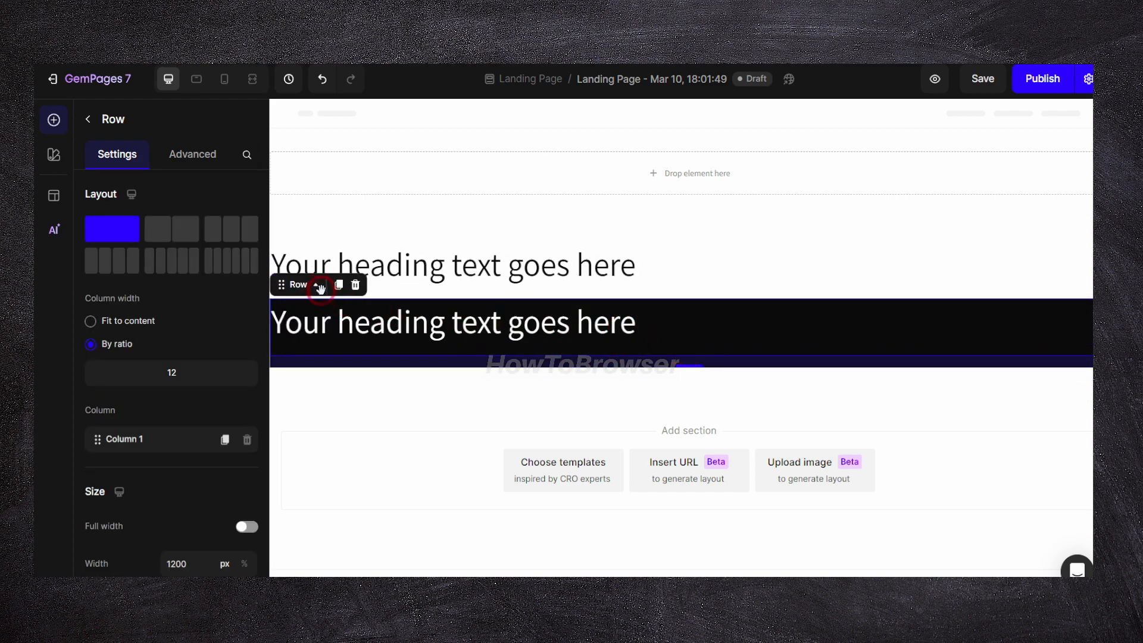
mouse_move(294, 282)
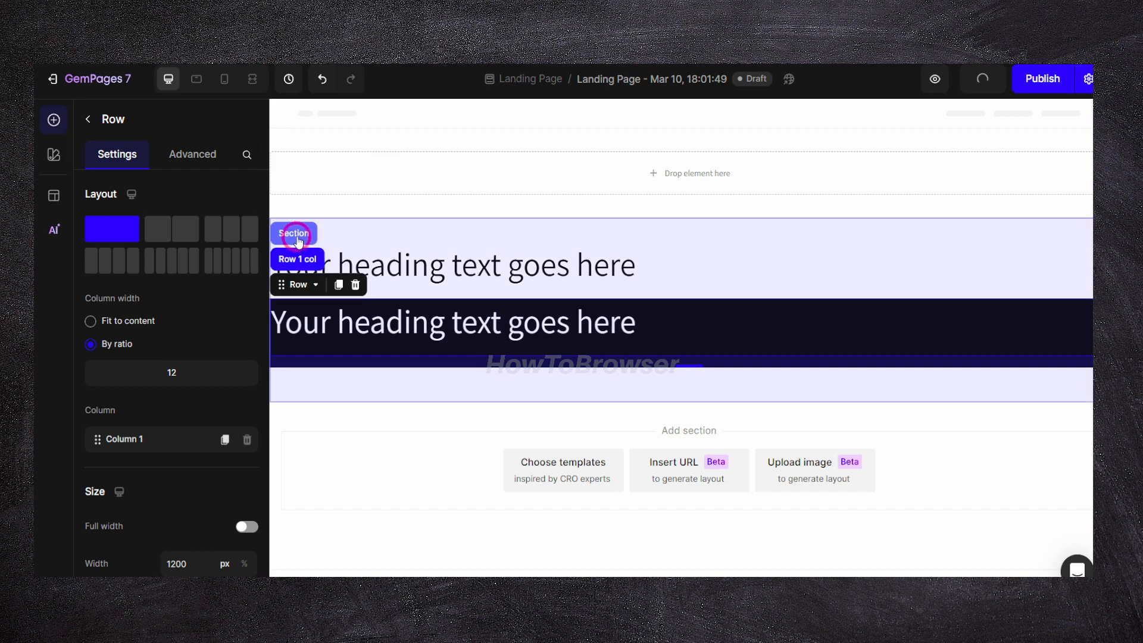
click(297, 235)
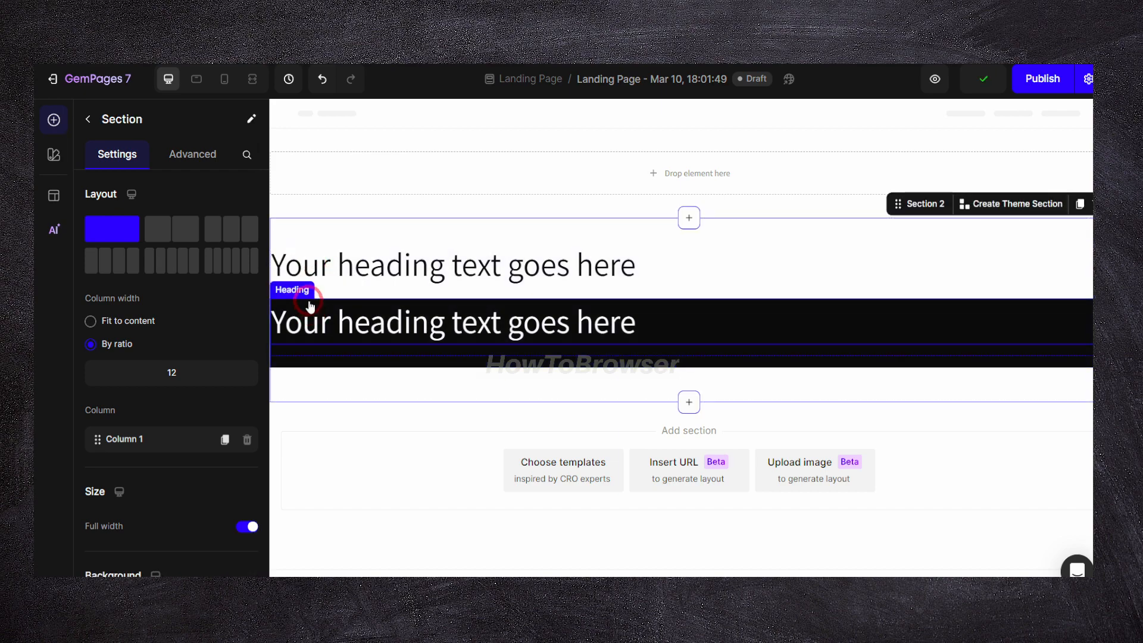
Delete the black row with its nested content and undo the deletion
click(301, 283)
click(296, 233)
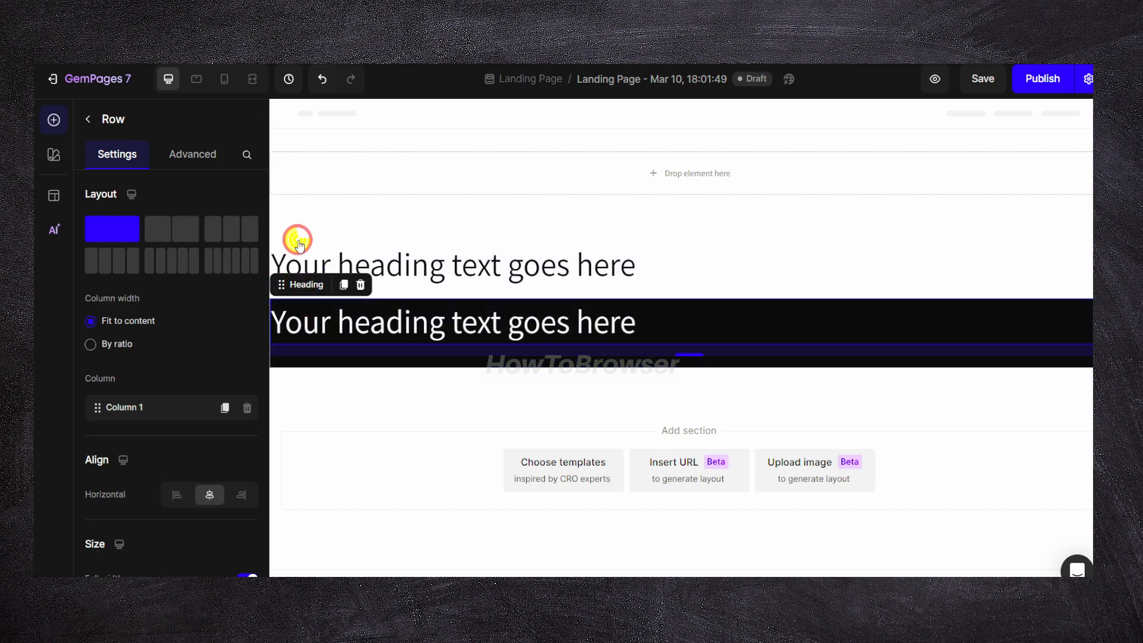
click(340, 285)
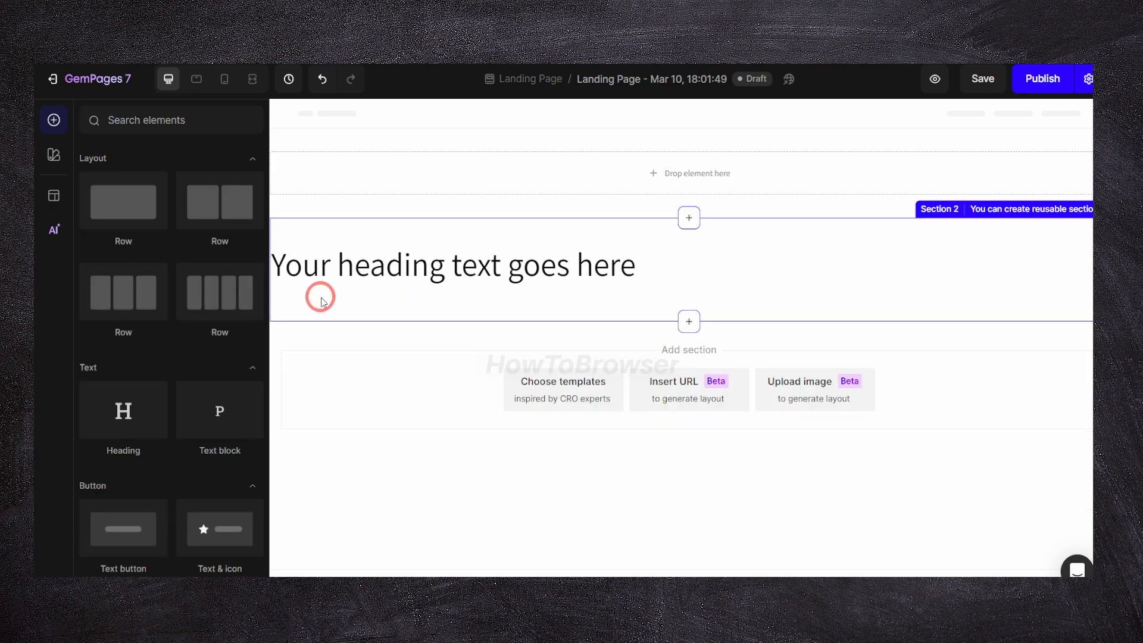
key(ctrl+z)
Select the white heading in the nested row and review its text, alignment, size and SEO settings
click(501, 319)
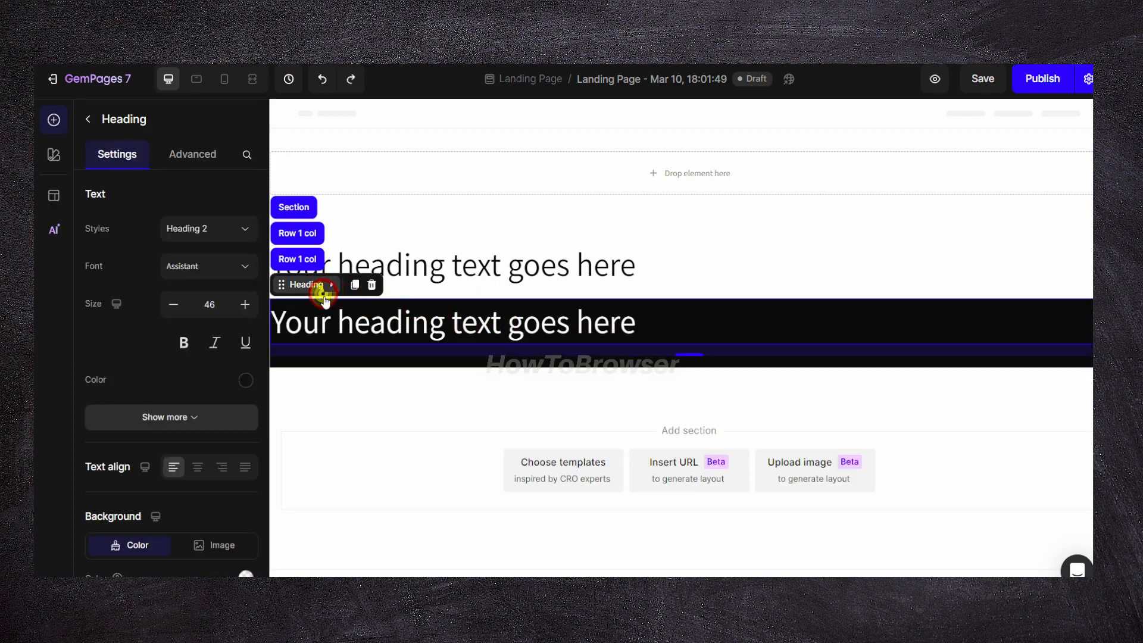
click(302, 257)
click(352, 322)
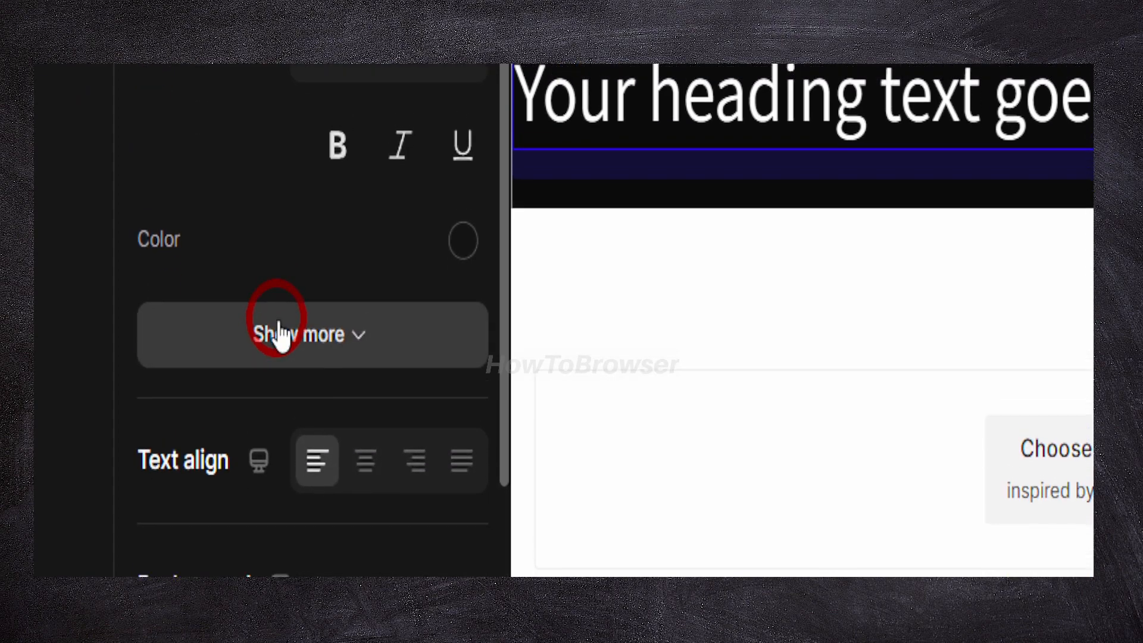
scroll(279, 569, down, 1)
scroll(273, 324, down, 5)
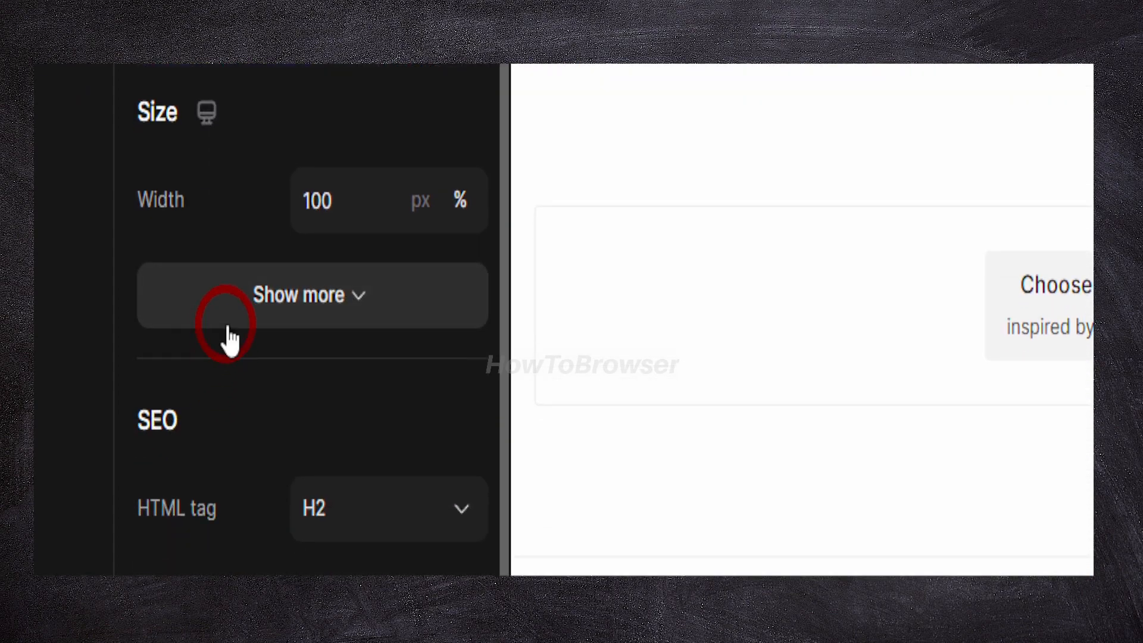
Set the nested heading's background color to 4F4F4F and view the image background option
click(464, 316)
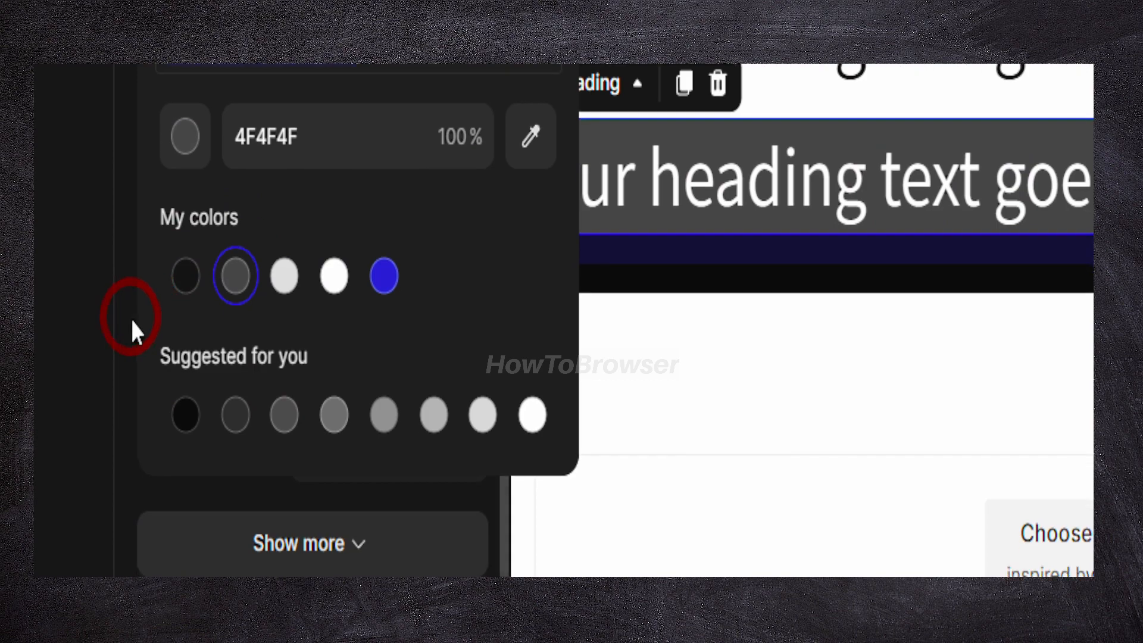
click(128, 73)
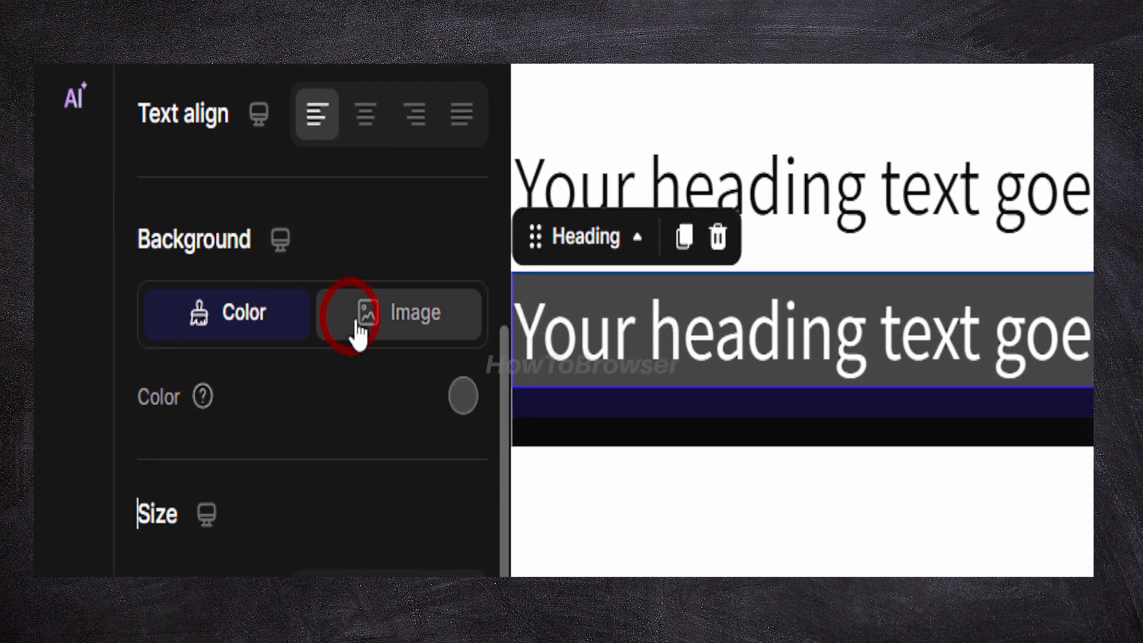
click(366, 243)
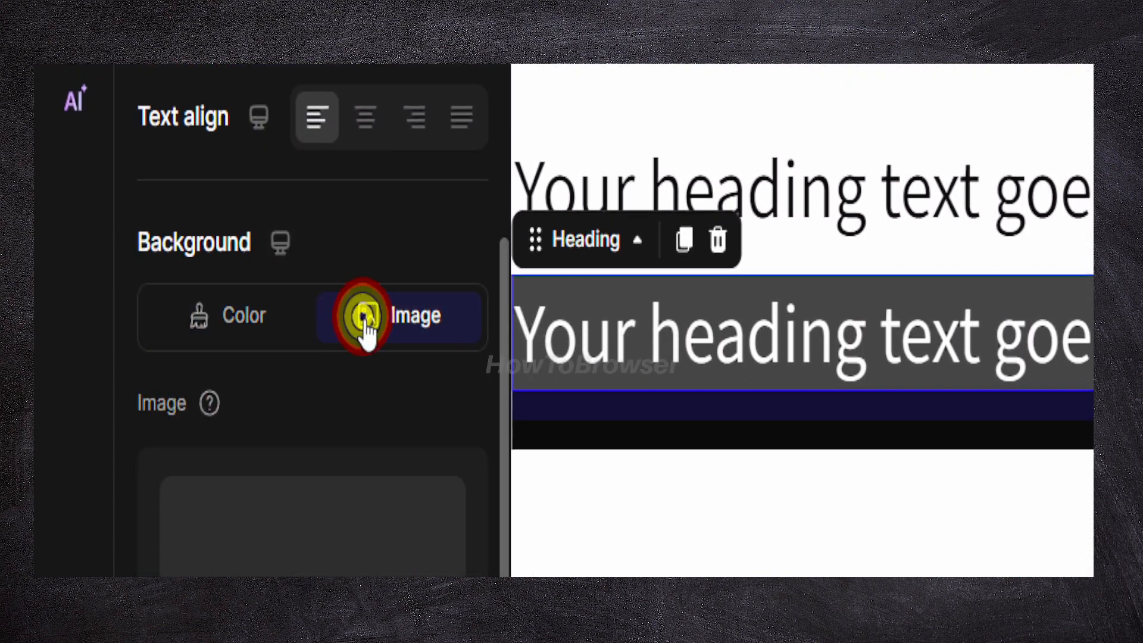
click(279, 331)
Set the nested heading's background to solid red, E50003
click(458, 311)
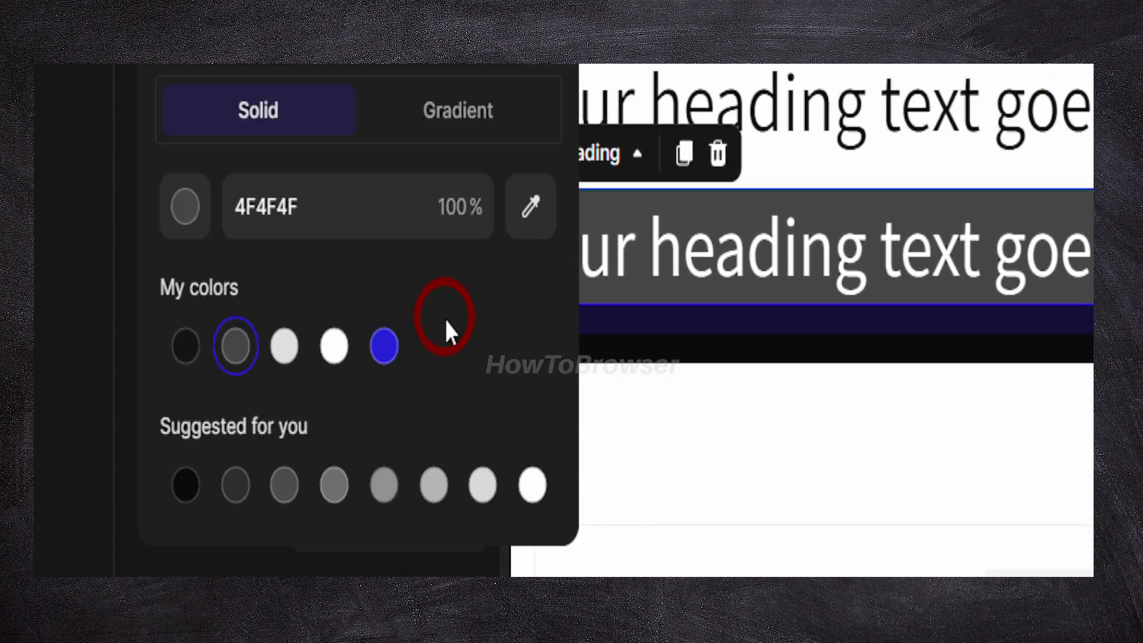
click(384, 344)
click(340, 351)
click(384, 315)
click(228, 175)
click(545, 363)
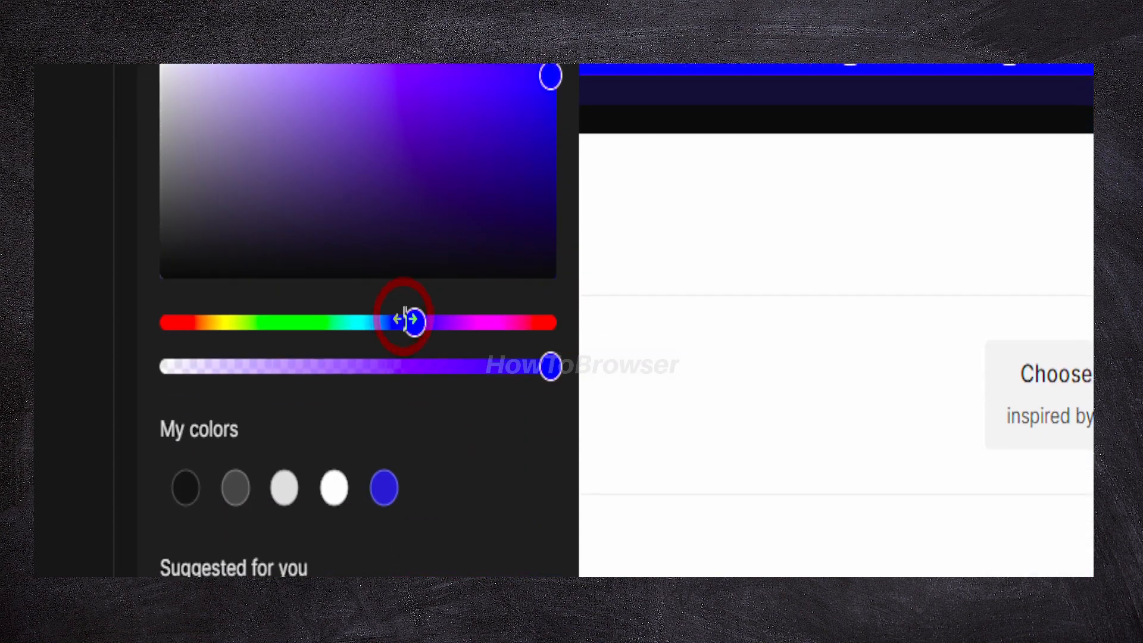
drag(405, 319, 549, 321)
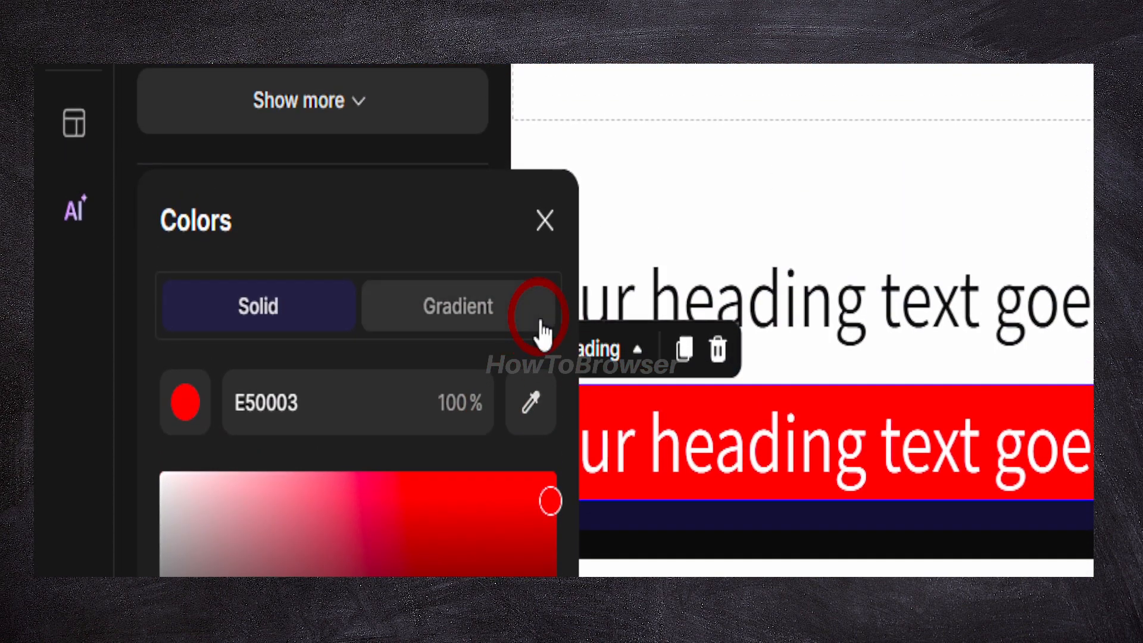
click(443, 301)
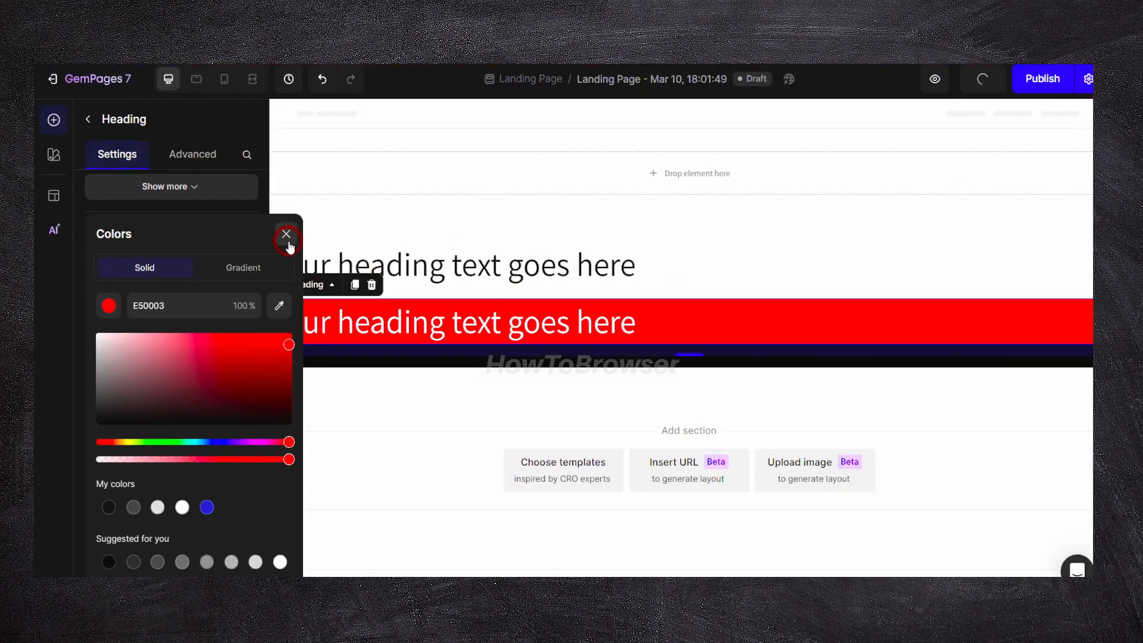
click(286, 235)
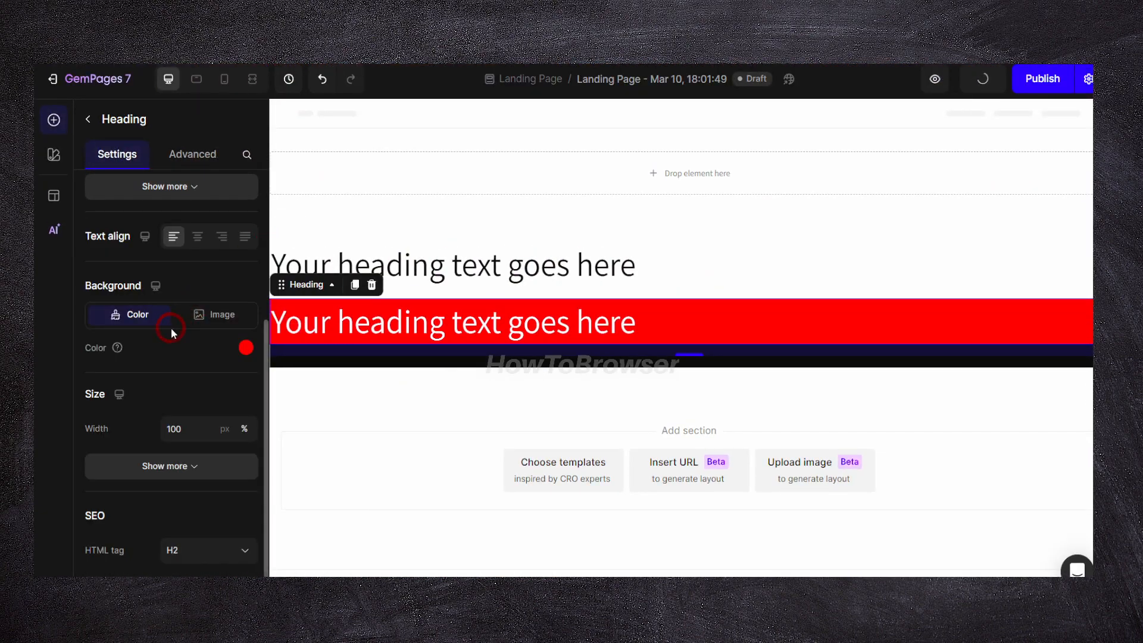
Make the word "heading" bold in the red-background heading
click(293, 323)
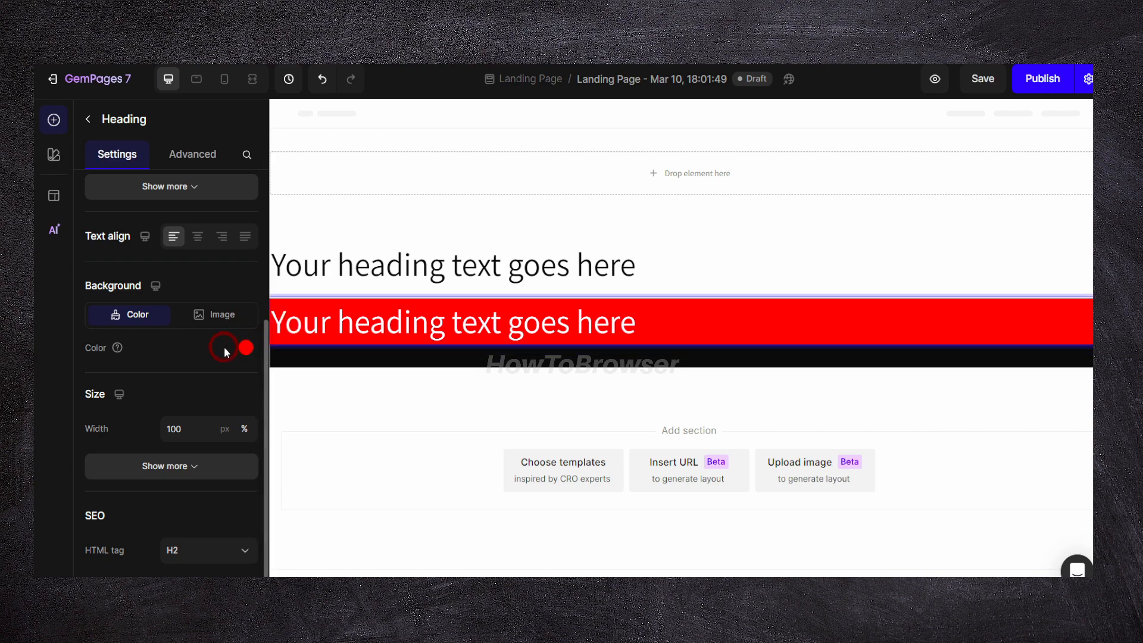
double_click(378, 323)
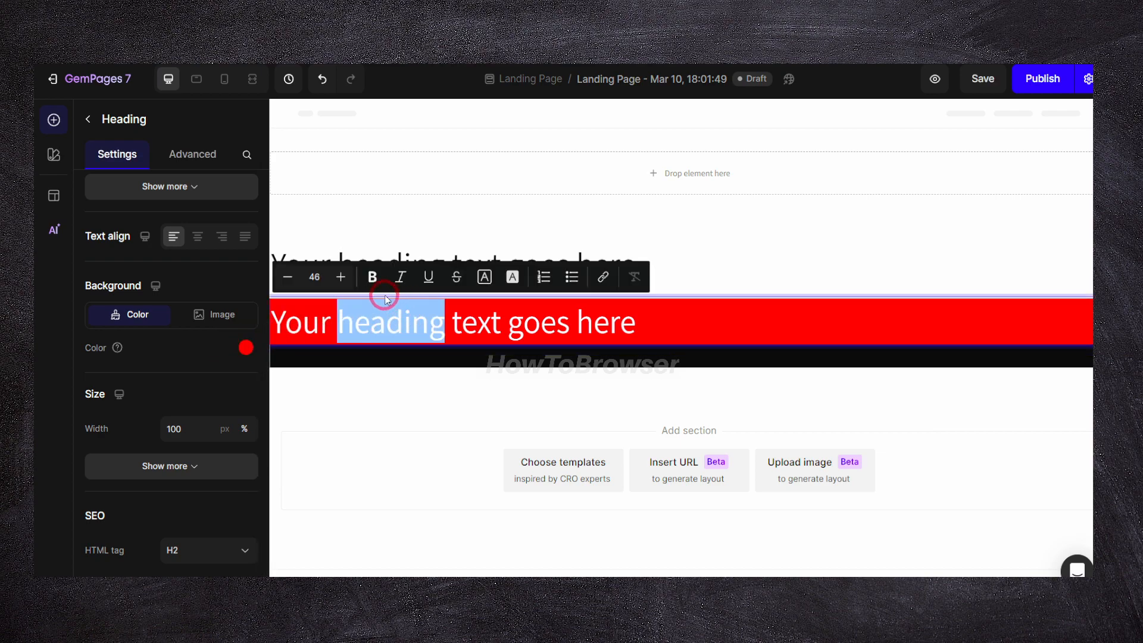
click(373, 278)
click(378, 314)
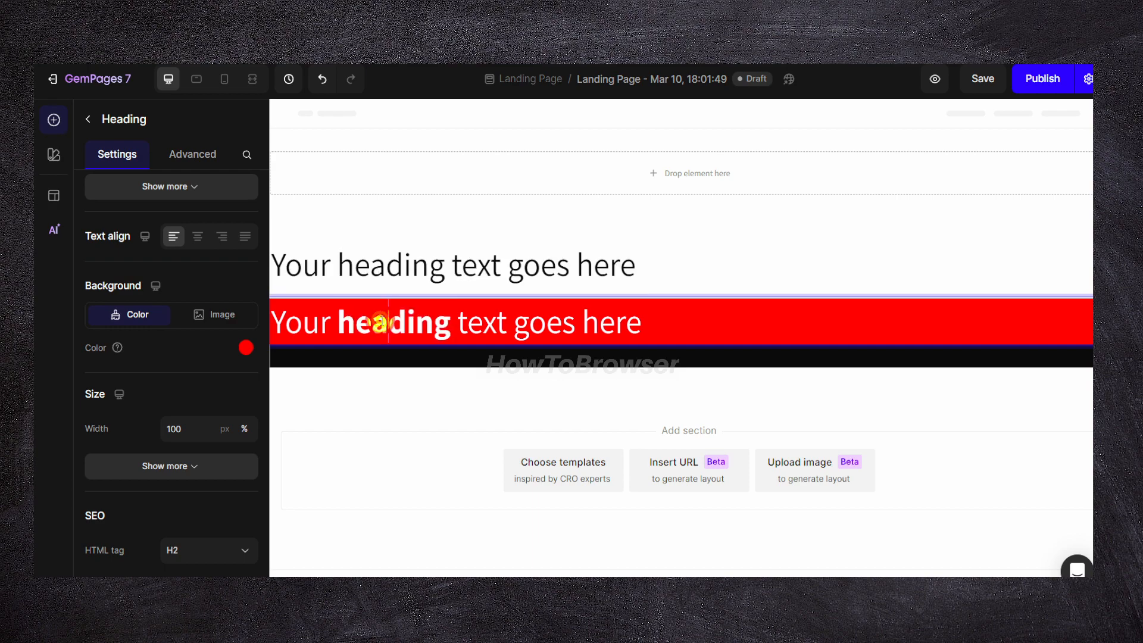
Change the text color of the bold word "heading" to black
double_click(379, 322)
click(503, 282)
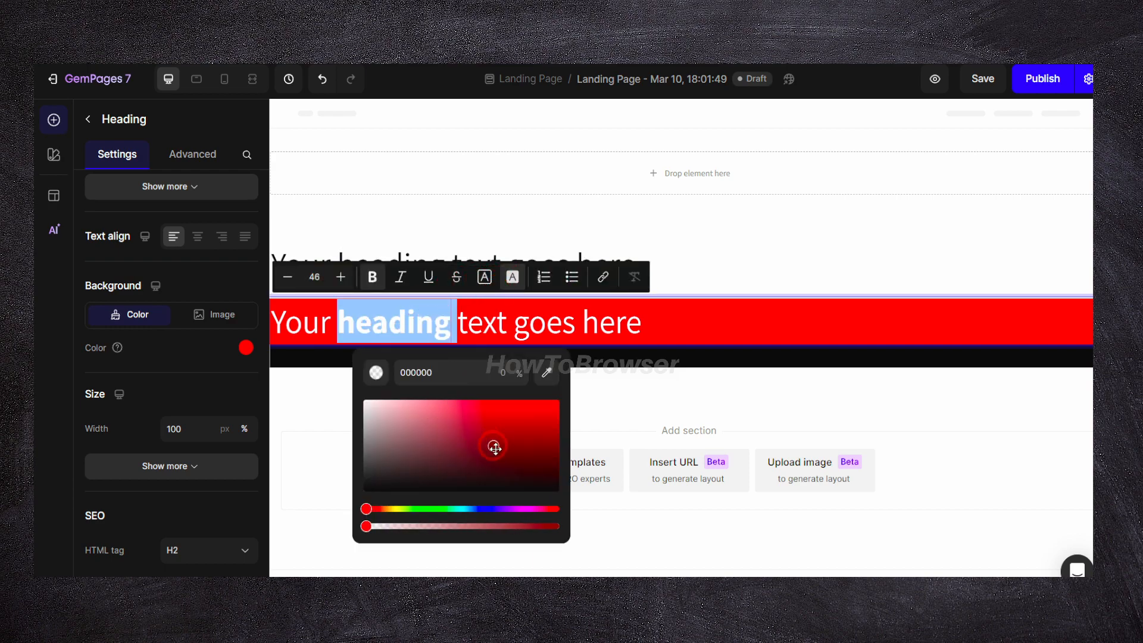
click(433, 325)
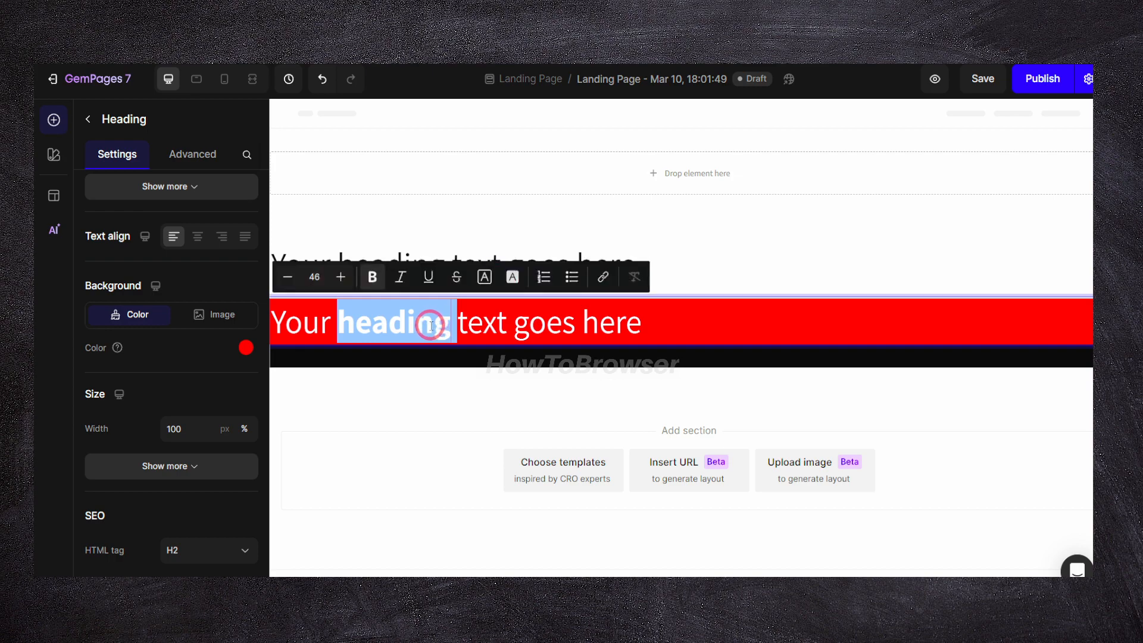
click(483, 277)
click(554, 526)
click(378, 314)
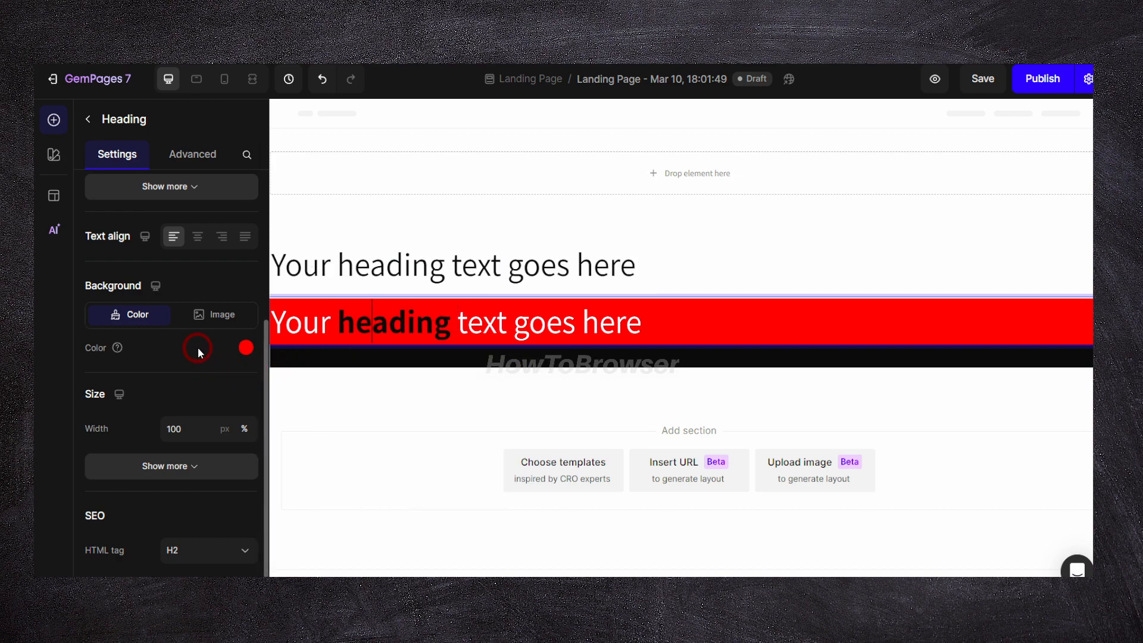
Increase the red-background heading's font size to 52
scroll(198, 350, up, 2)
scroll(196, 345, up, 2)
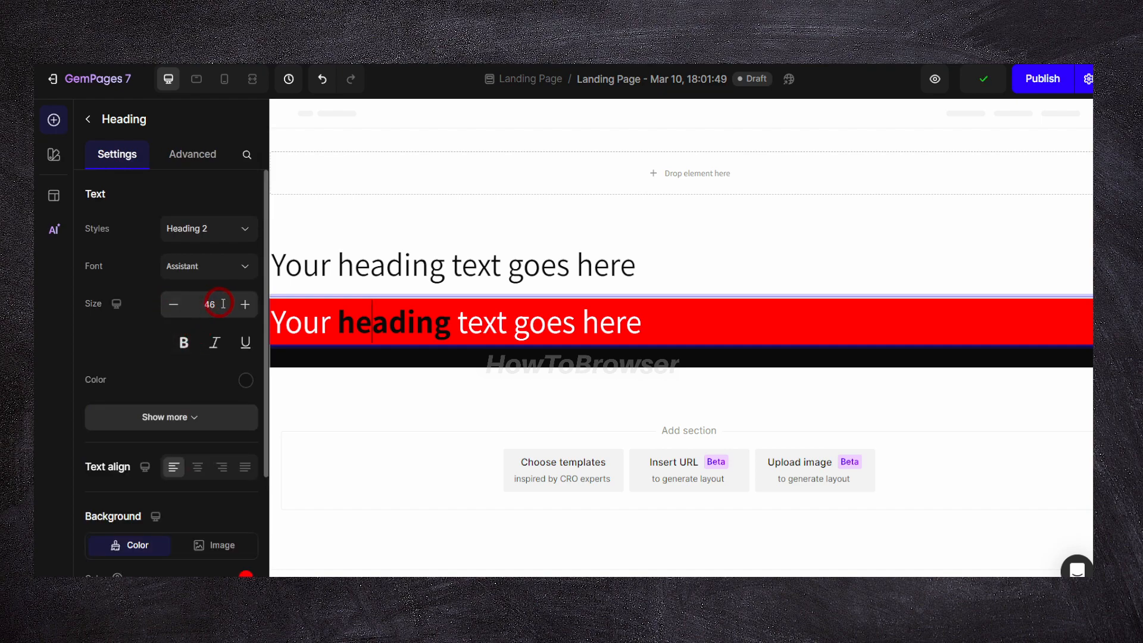
click(244, 304)
click(244, 304)
click(245, 304)
click(244, 304)
click(244, 305)
click(244, 305)
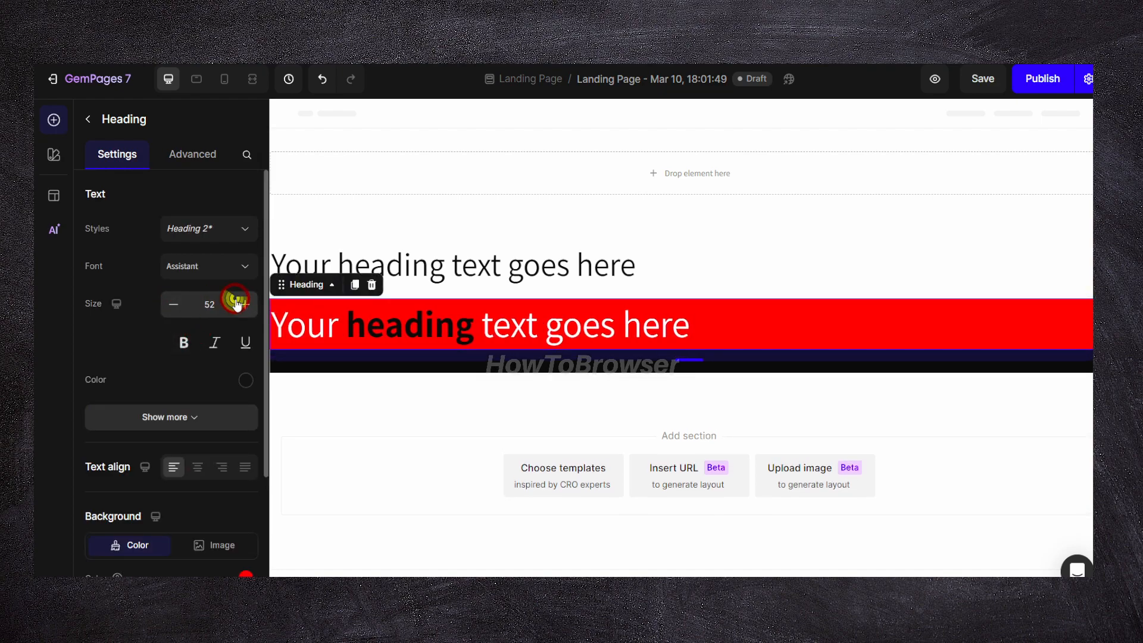
Remove the red-background heading's bottom margin by setting its outer bottom spacing to 0
click(200, 171)
scroll(178, 280, down, 2)
click(185, 384)
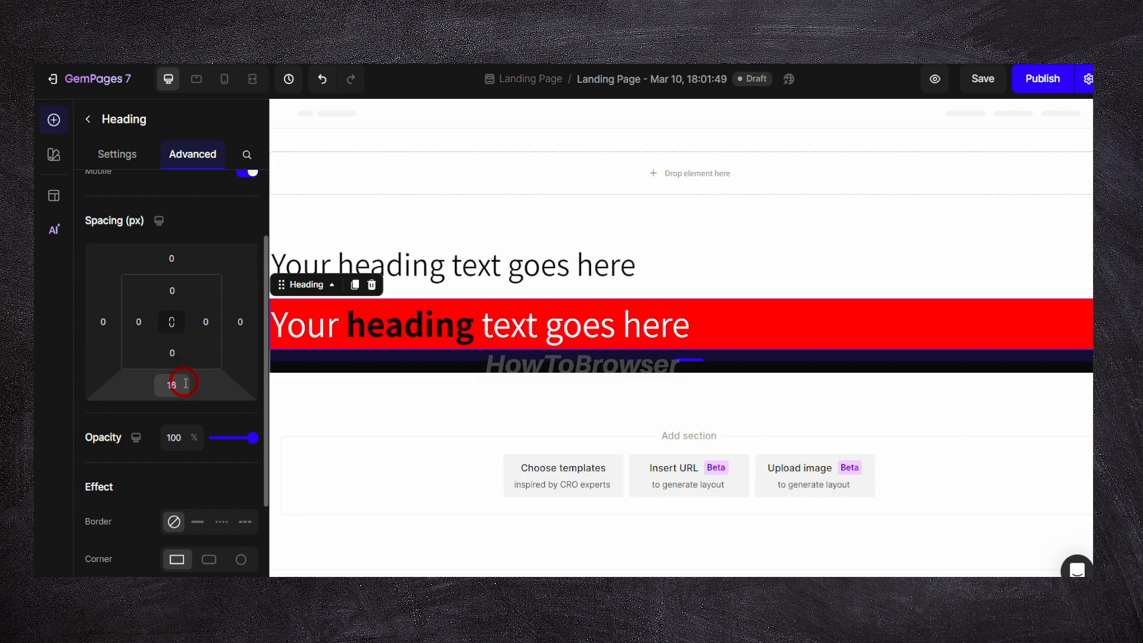
click(179, 381)
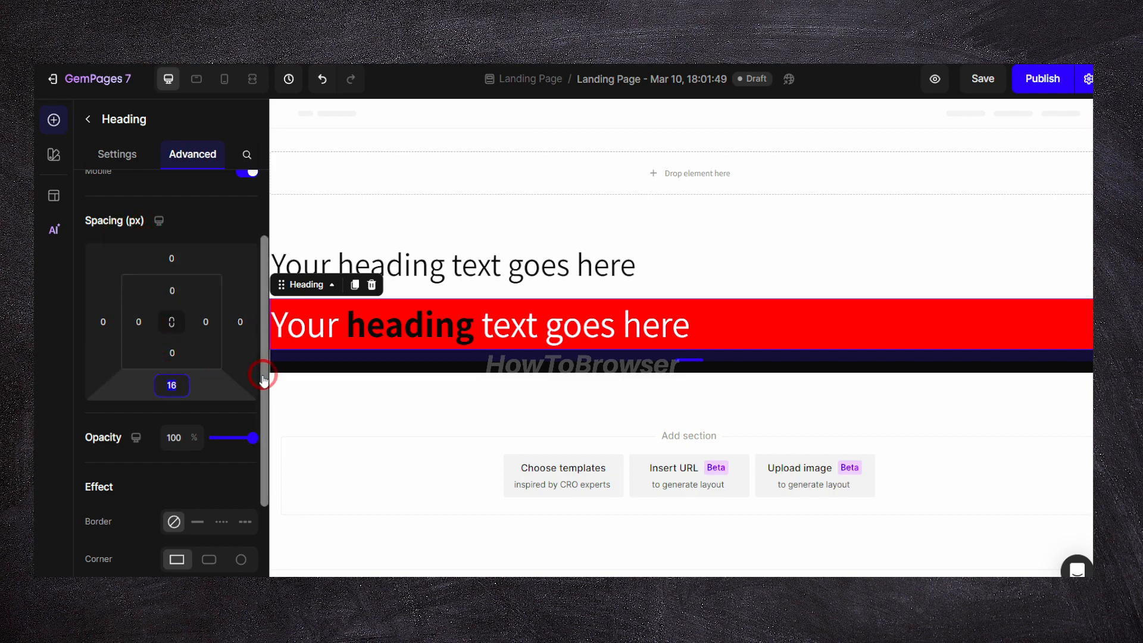
key(BackSpace)
click(215, 375)
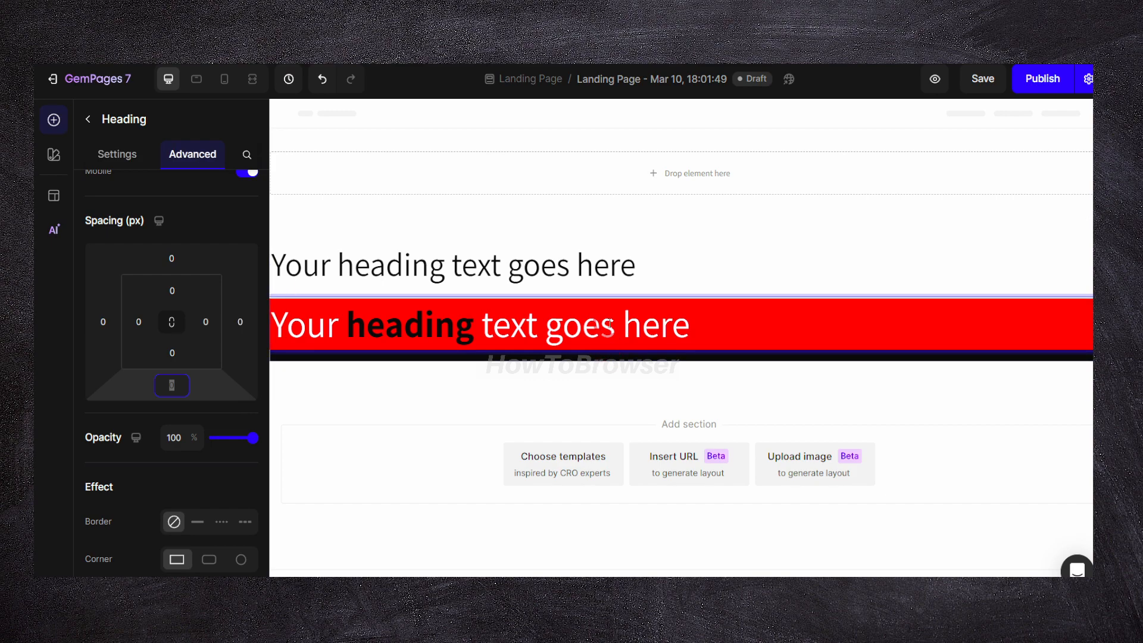
Remove the spacing below the black row that holds the red-background heading
click(596, 366)
click(592, 363)
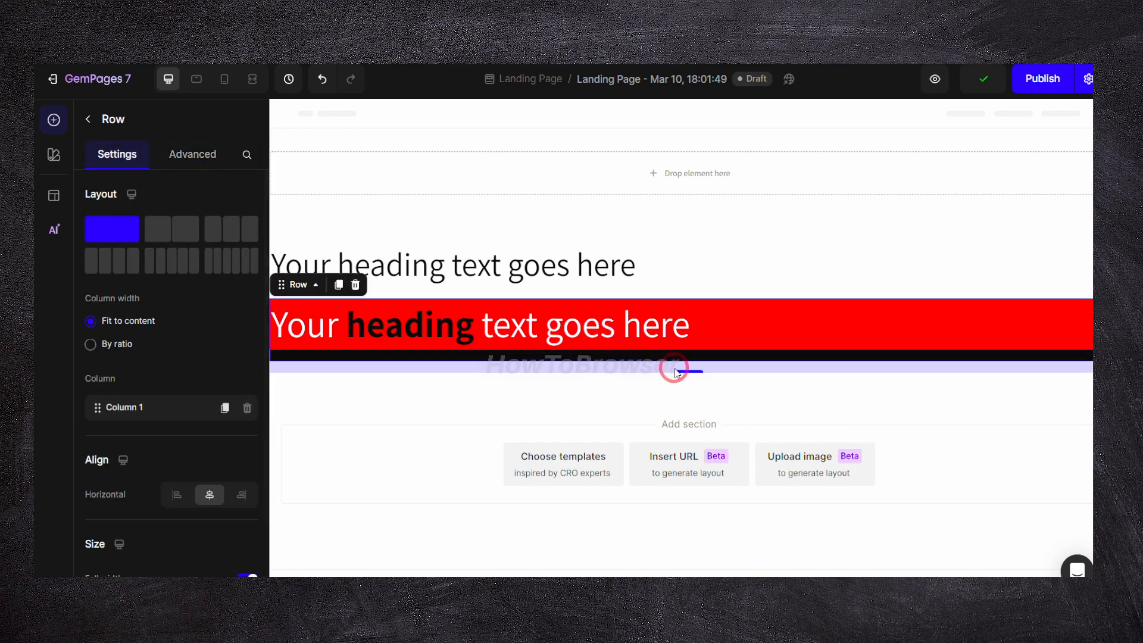
drag(681, 371, 680, 356)
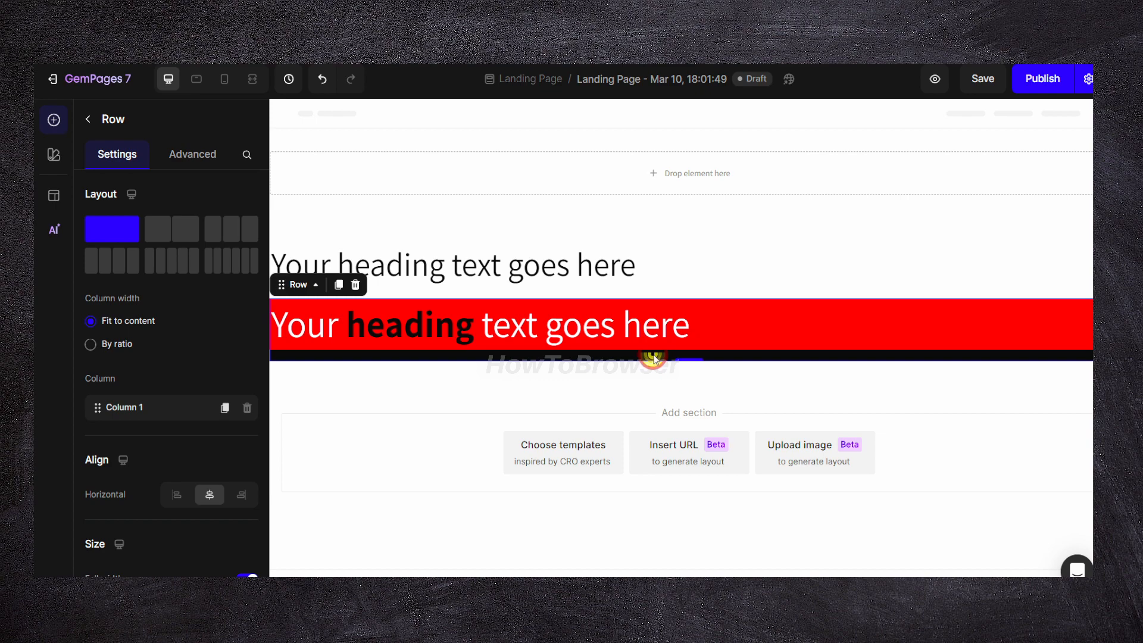
Review the red-background heading's advanced visibility, spacing, opacity and effect options
click(637, 339)
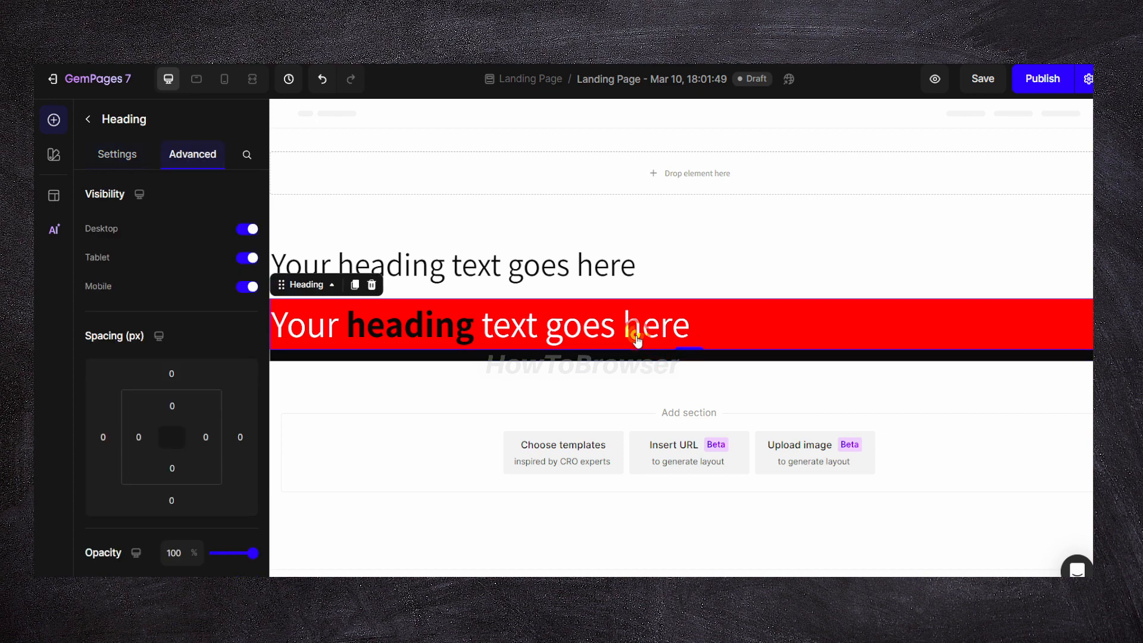
click(452, 322)
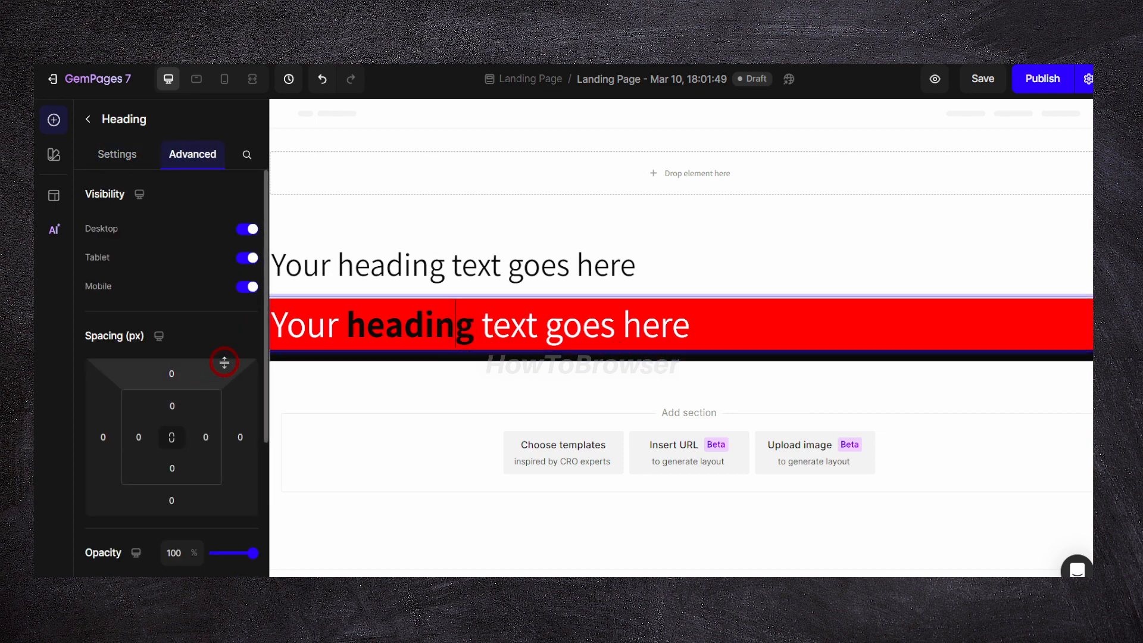
scroll(186, 369, down, 4)
scroll(186, 255, up, 2)
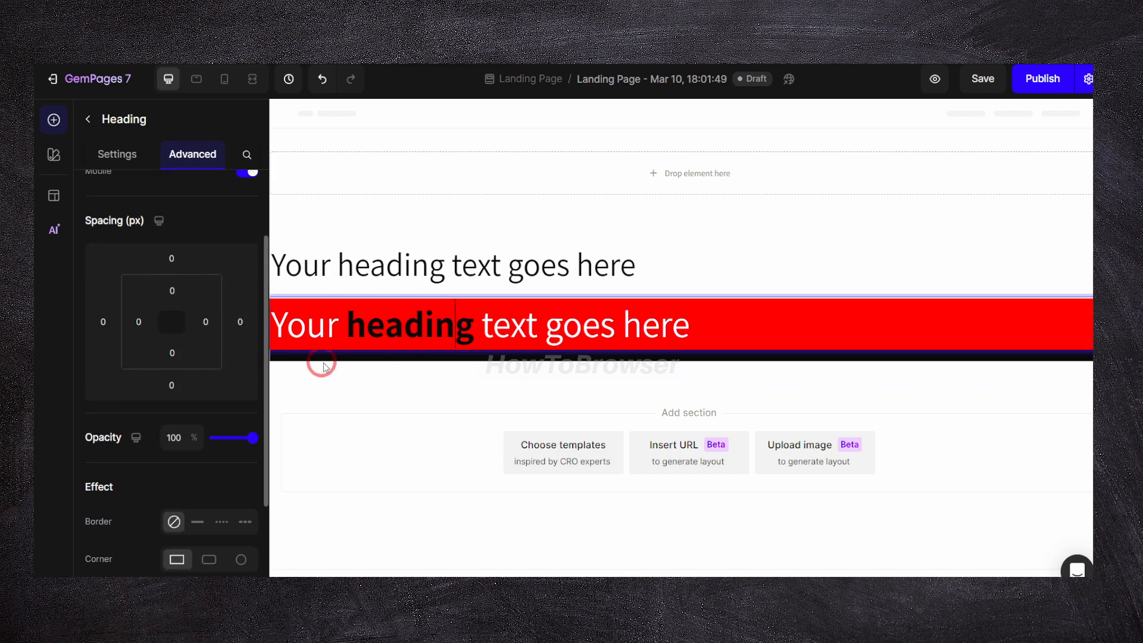
Open the settings of the section that contains both headings
click(333, 299)
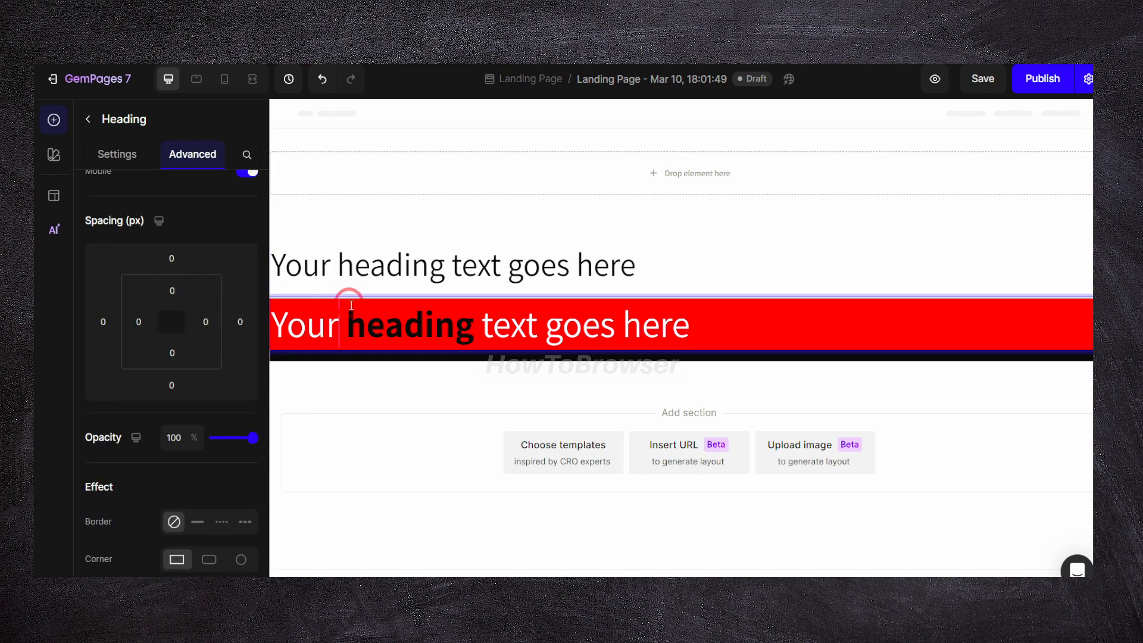
click(375, 360)
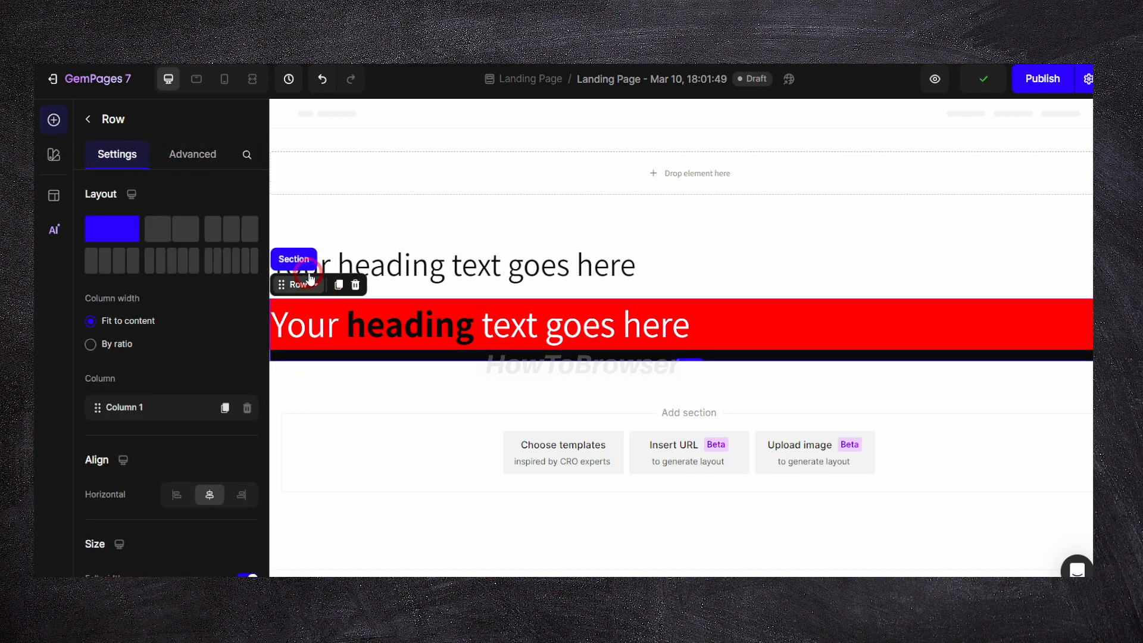
click(298, 261)
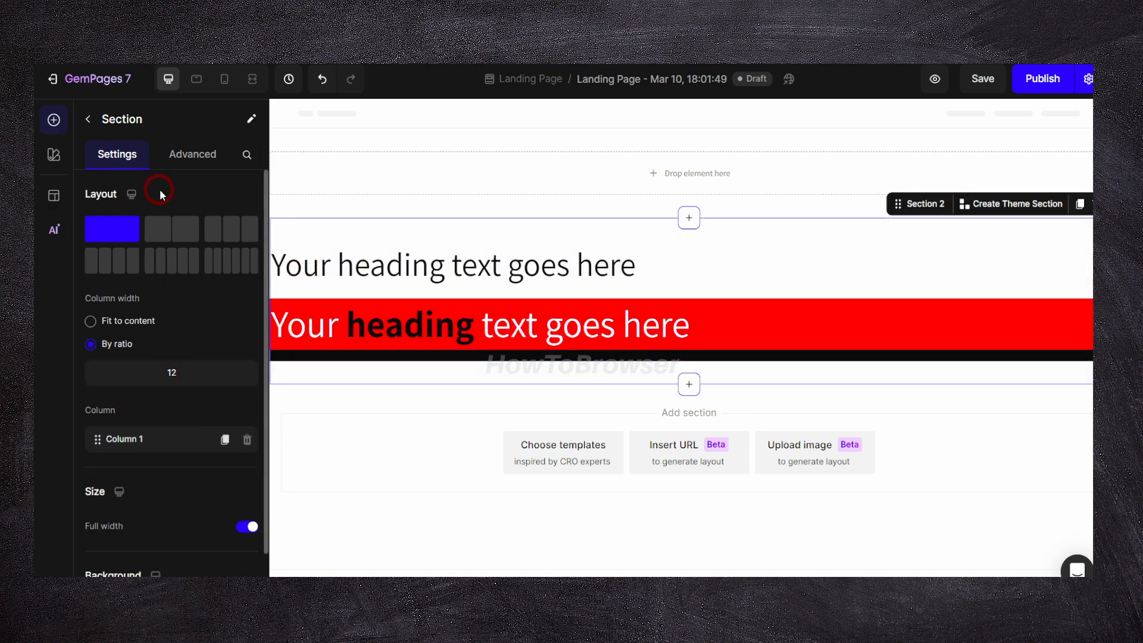
Remove the section's inner top and bottom spacing by setting both padding values to 0
click(193, 153)
click(172, 406)
text(0)
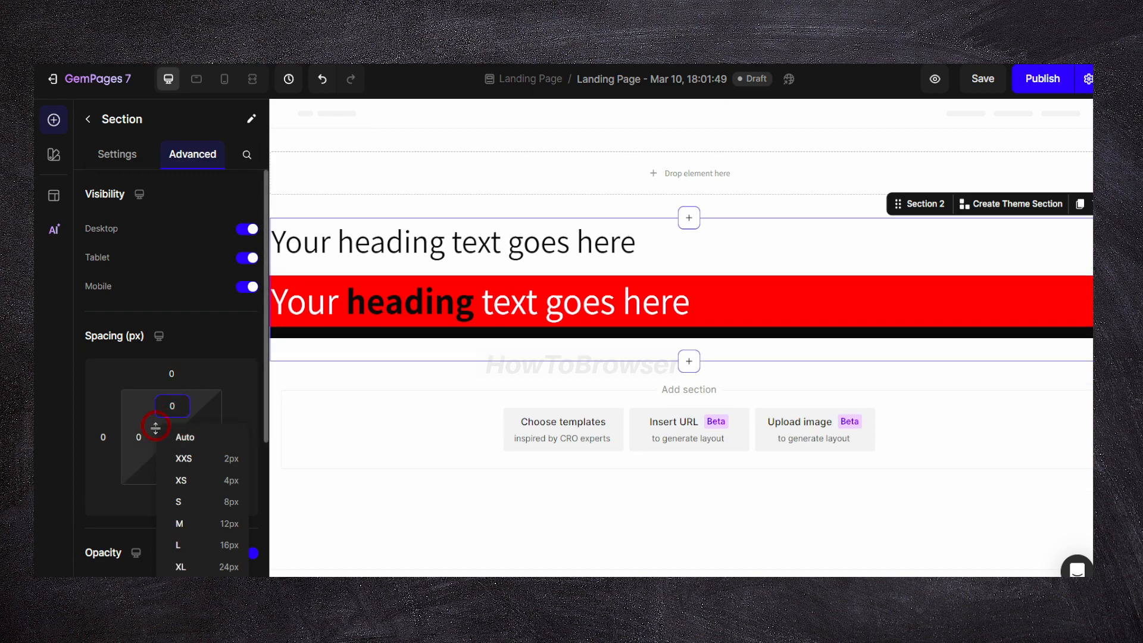
click(171, 467)
text(0)
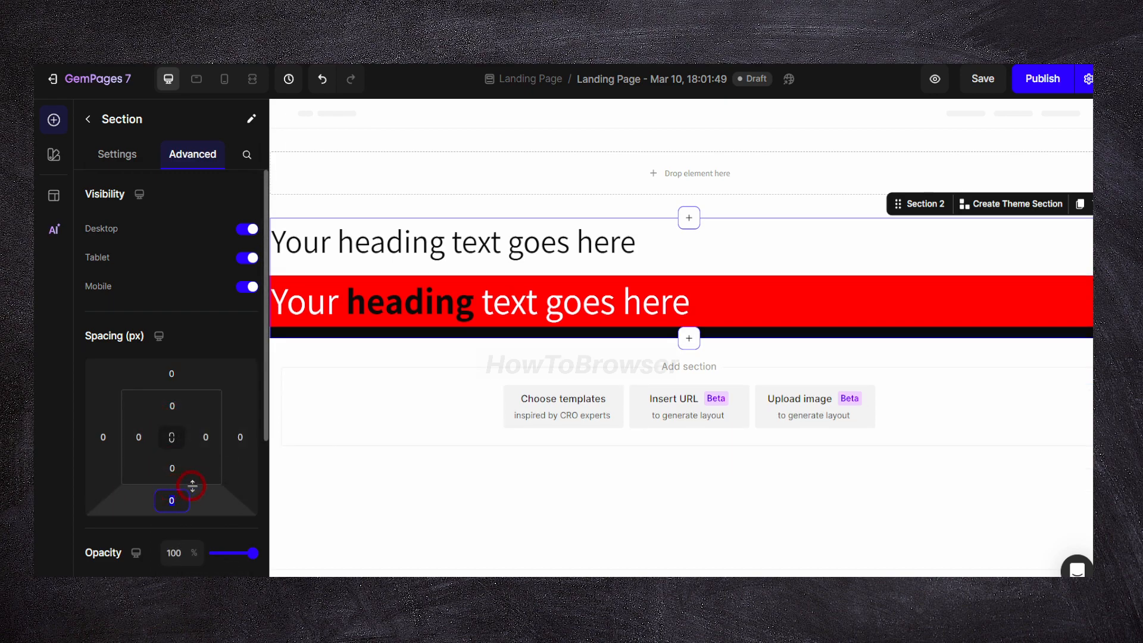
scroll(250, 447, down, 2)
Examine the layout and advanced options of the row and the section that contain the red-background heading
click(386, 312)
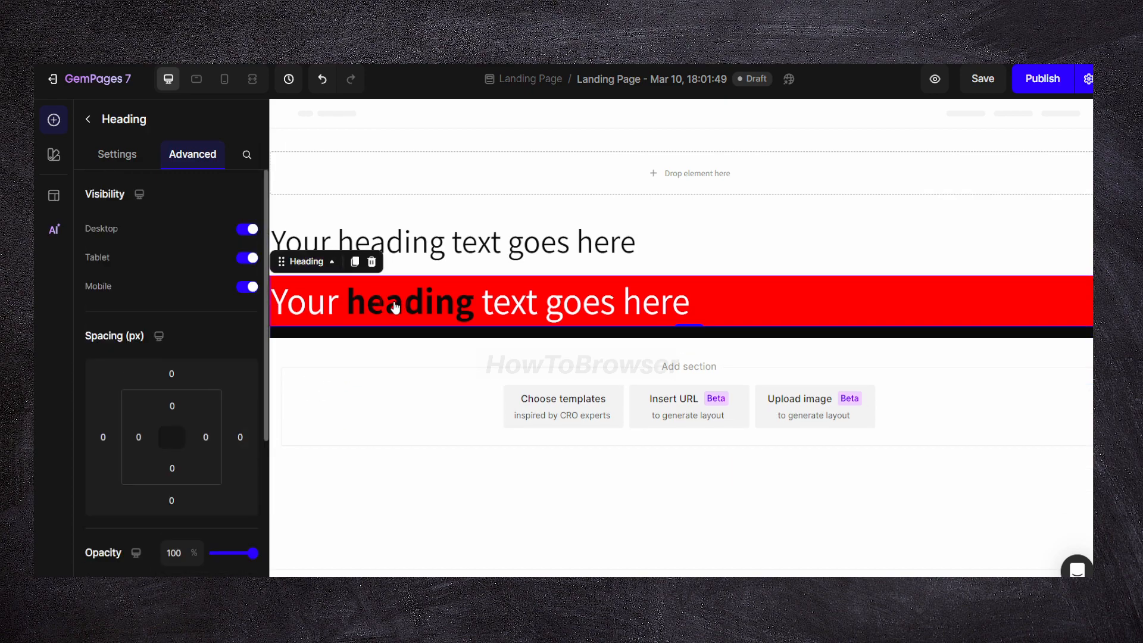
double_click(393, 301)
click(347, 321)
click(319, 301)
mouse_move(306, 260)
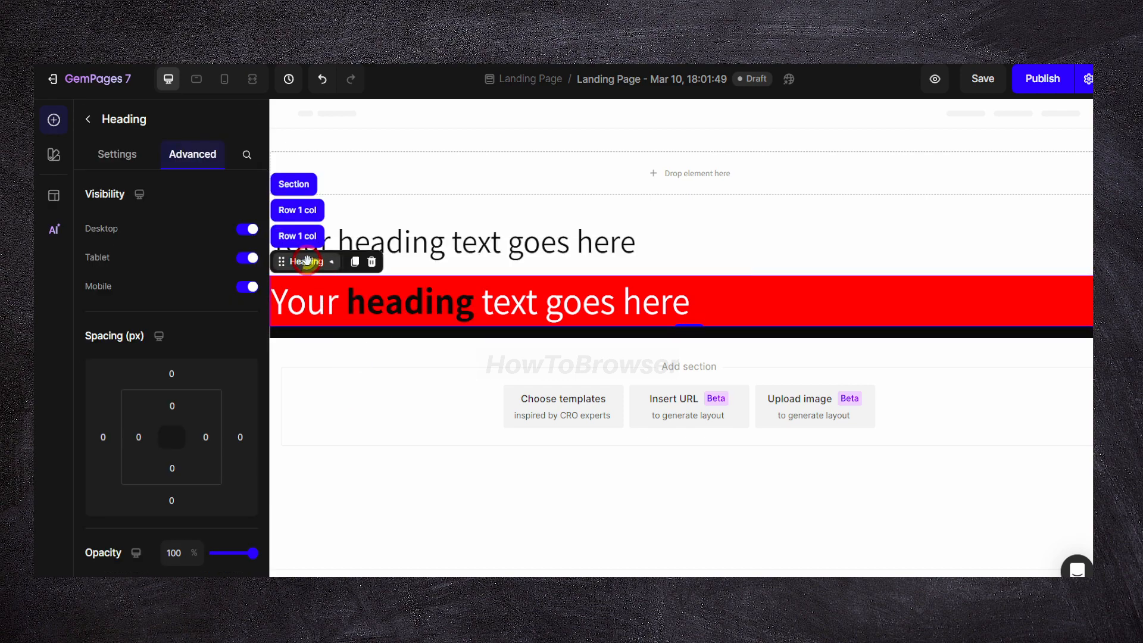
click(306, 235)
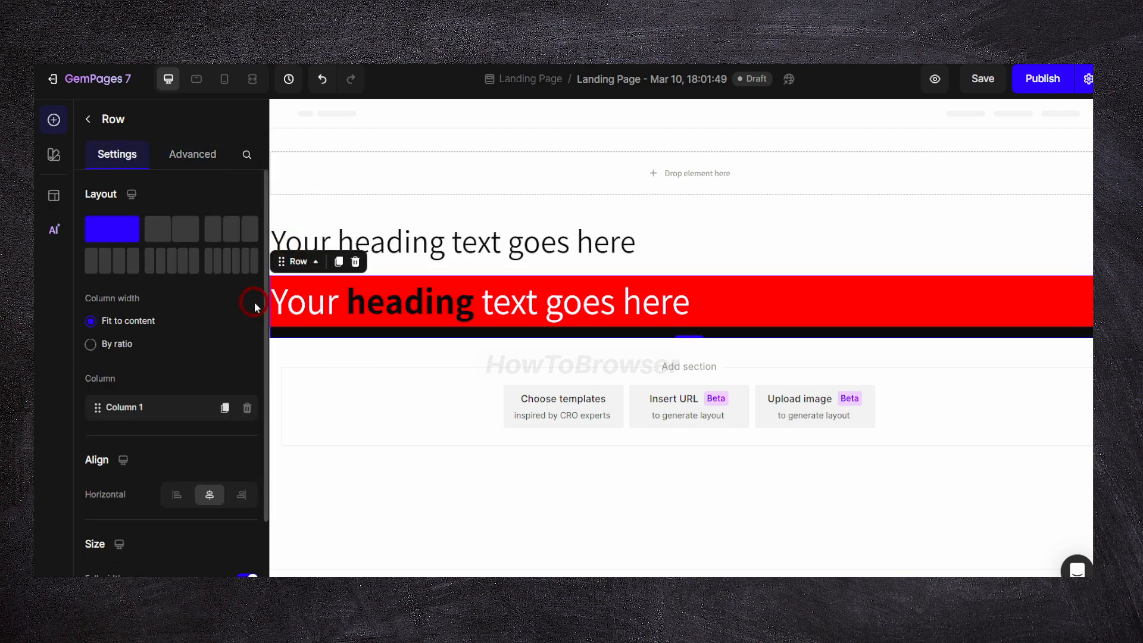
scroll(255, 302, down, 3)
click(199, 244)
click(192, 153)
scroll(212, 350, down, 2)
scroll(212, 340, up, 2)
click(196, 199)
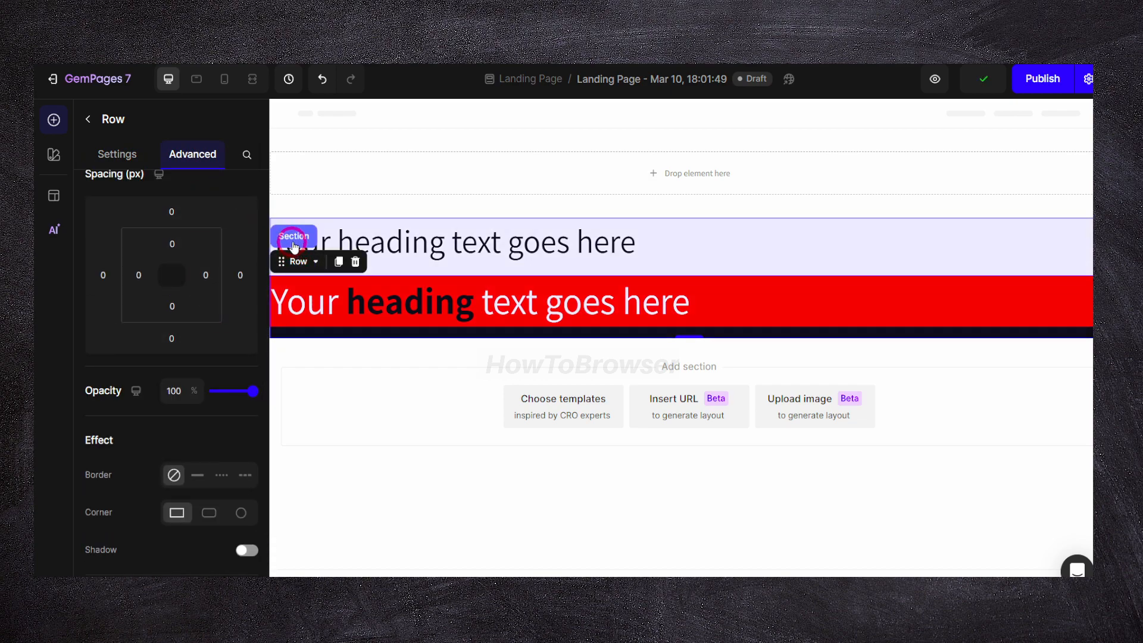
click(294, 234)
click(240, 374)
click(122, 154)
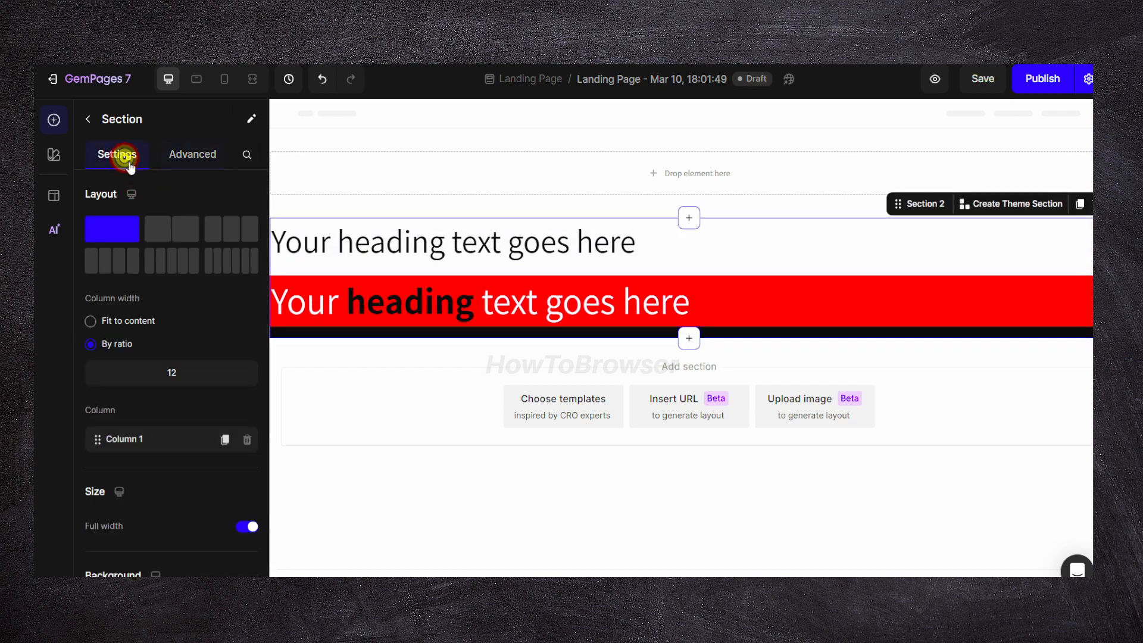
Round all four corners of the red-background heading with a radius of 40, keeping its opacity at 100%
click(396, 301)
scroll(253, 310, down, 3)
scroll(244, 311, up, 3)
scroll(245, 303, down, 3)
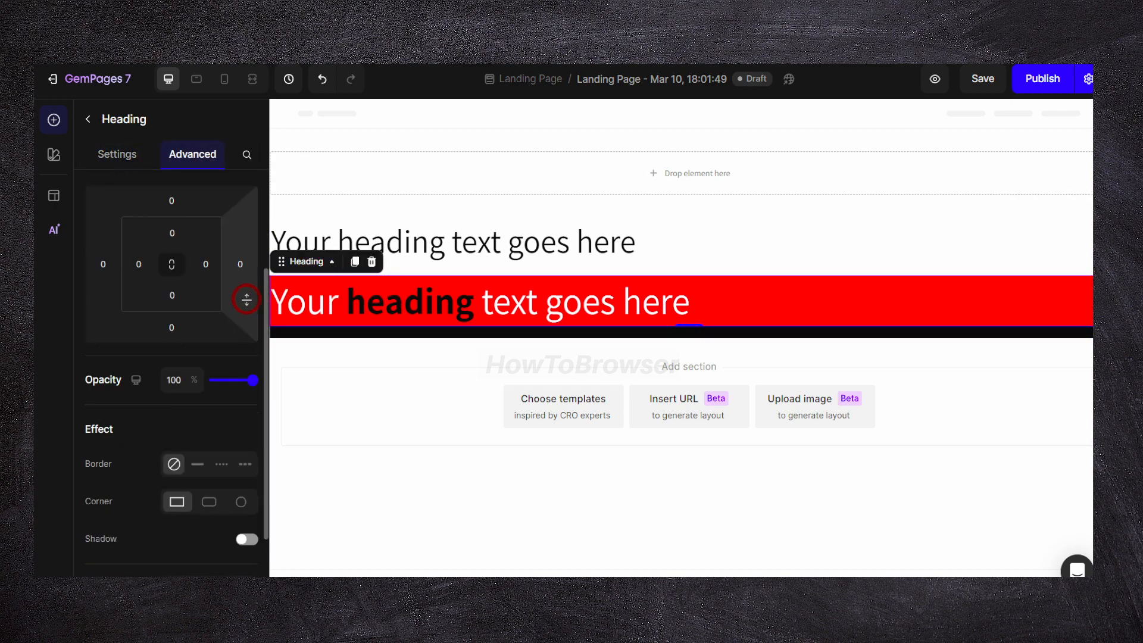
drag(253, 379, 308, 386)
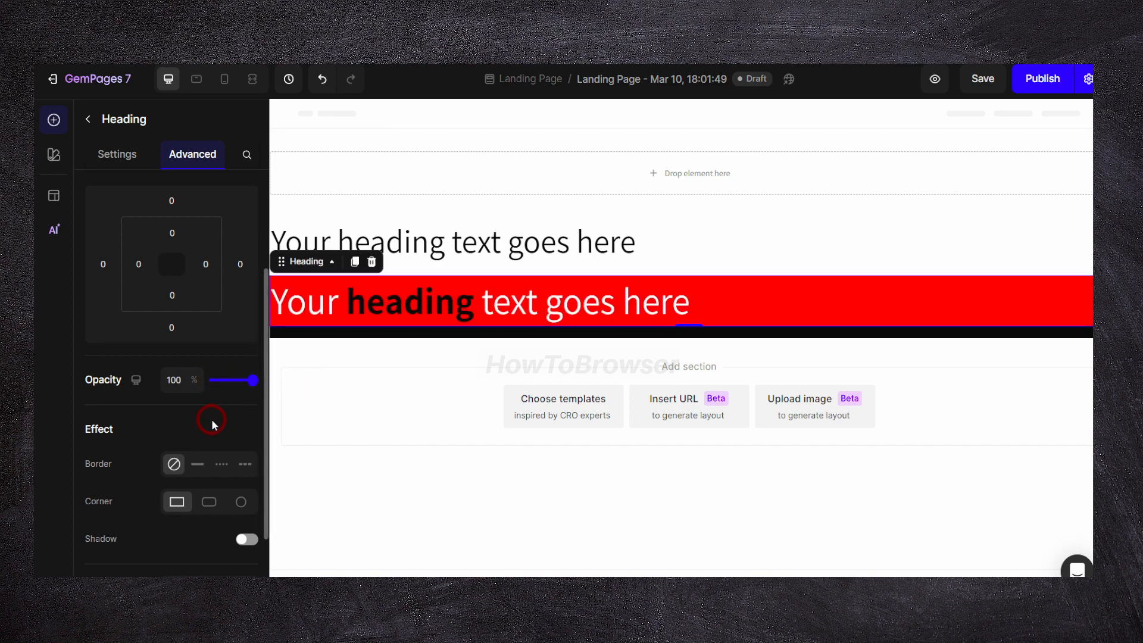
scroll(212, 420, down, 2)
click(209, 386)
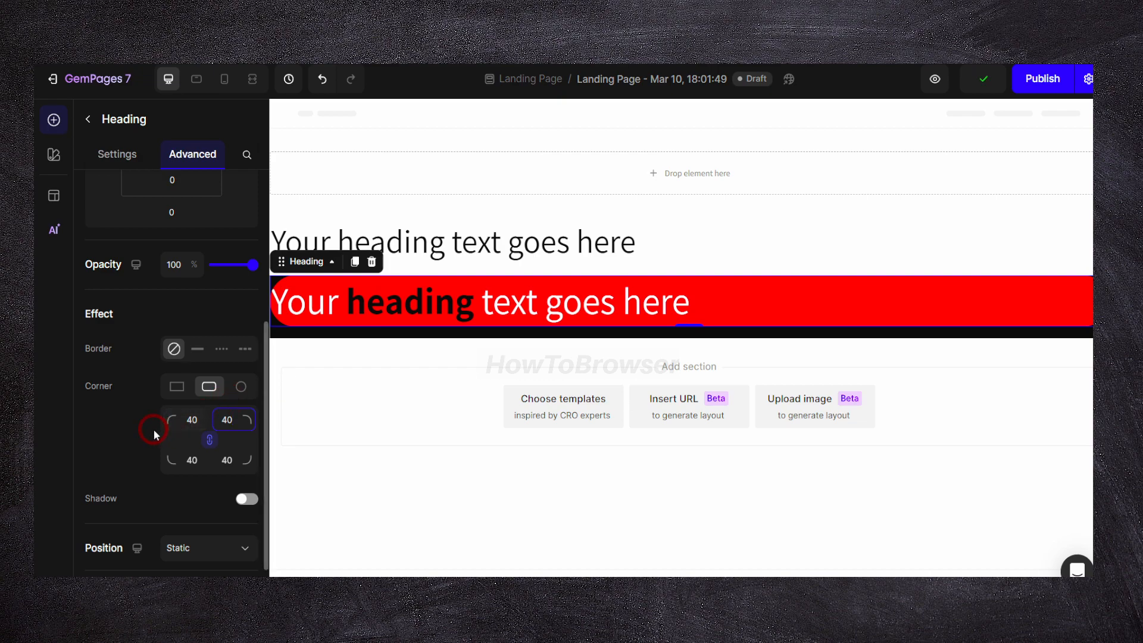
Turn on the shadow effect for the red-background heading
scroll(152, 428, down, 2)
click(246, 384)
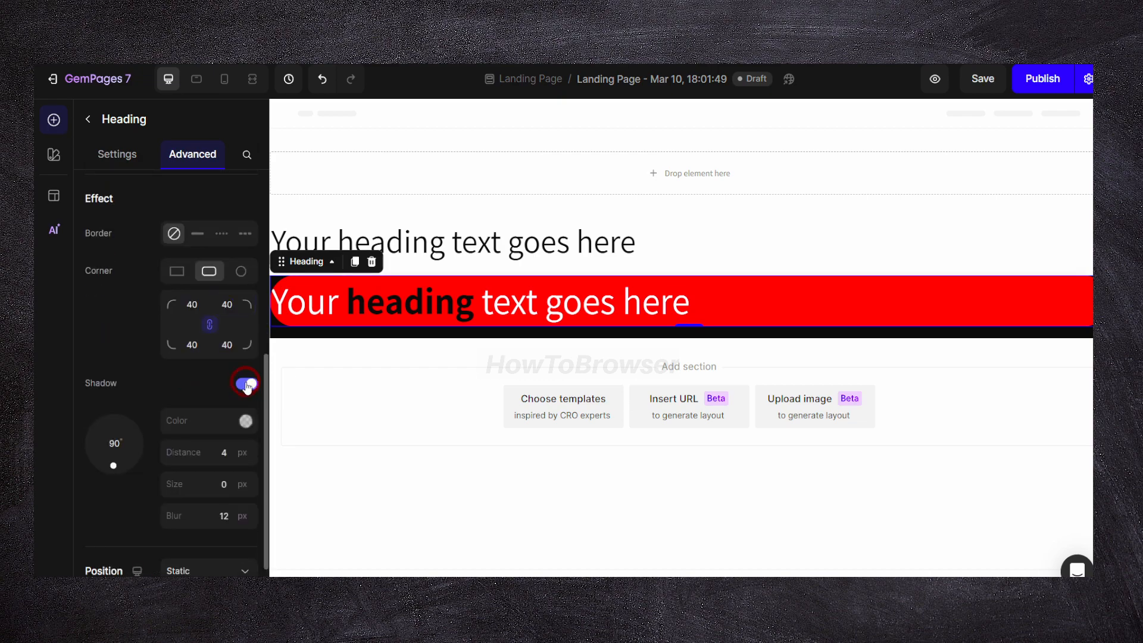
scroll(184, 405, down, 2)
scroll(152, 391, down, 1)
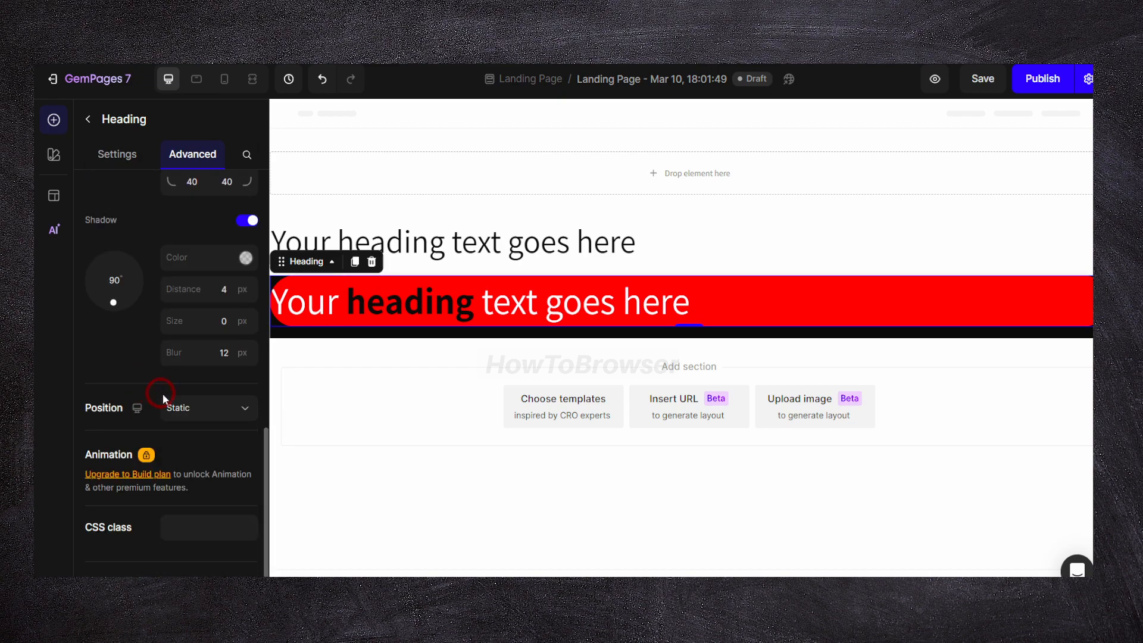
Set custom padding on the red-background heading, with 45 at its top and 45 on its left side
scroll(173, 402, up, 7)
click(117, 156)
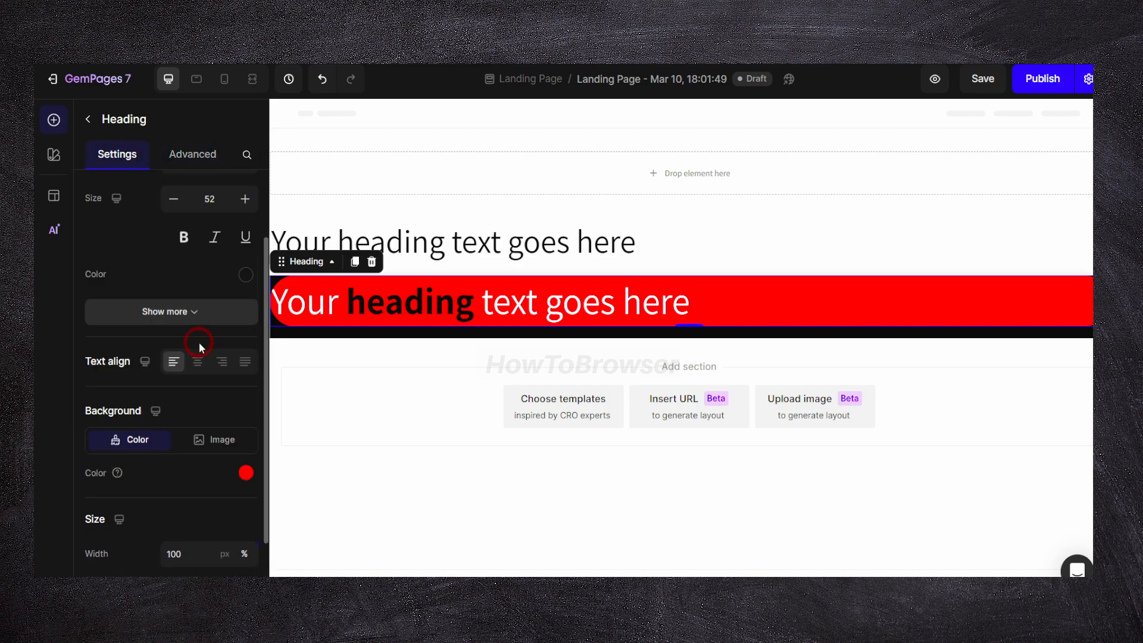
scroll(199, 342, down, 2)
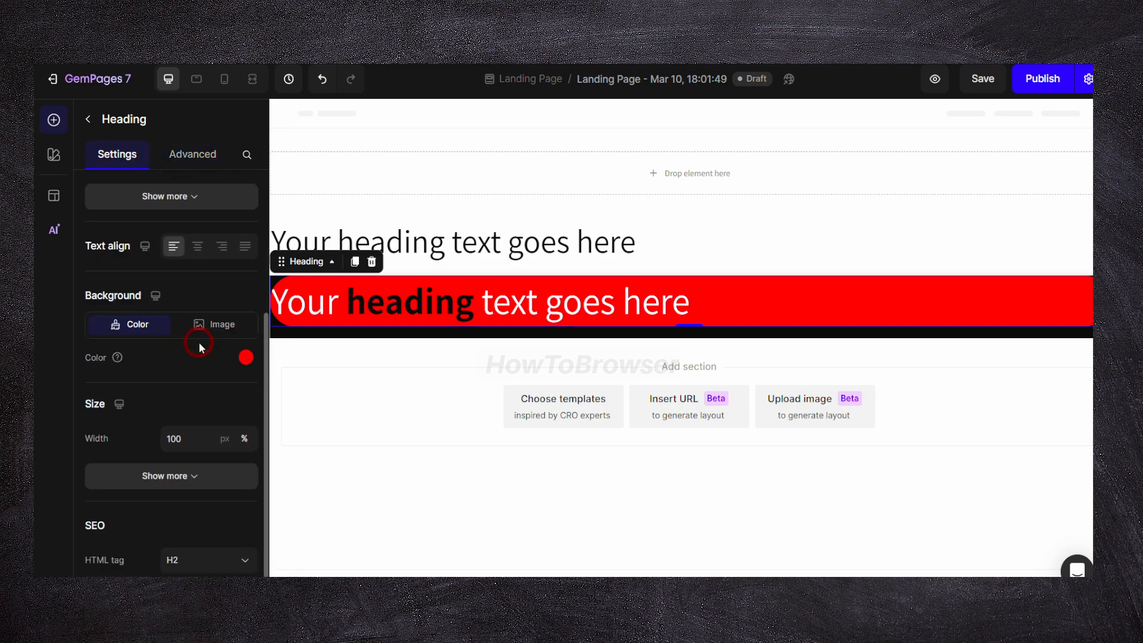
click(172, 476)
scroll(182, 455, down, 2)
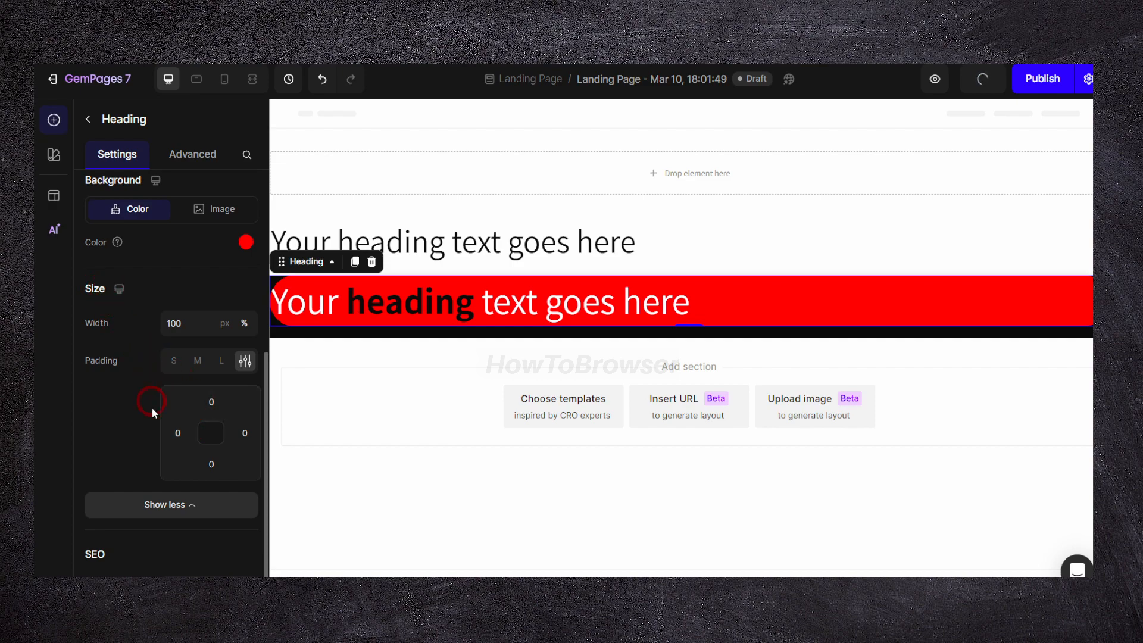
click(221, 393)
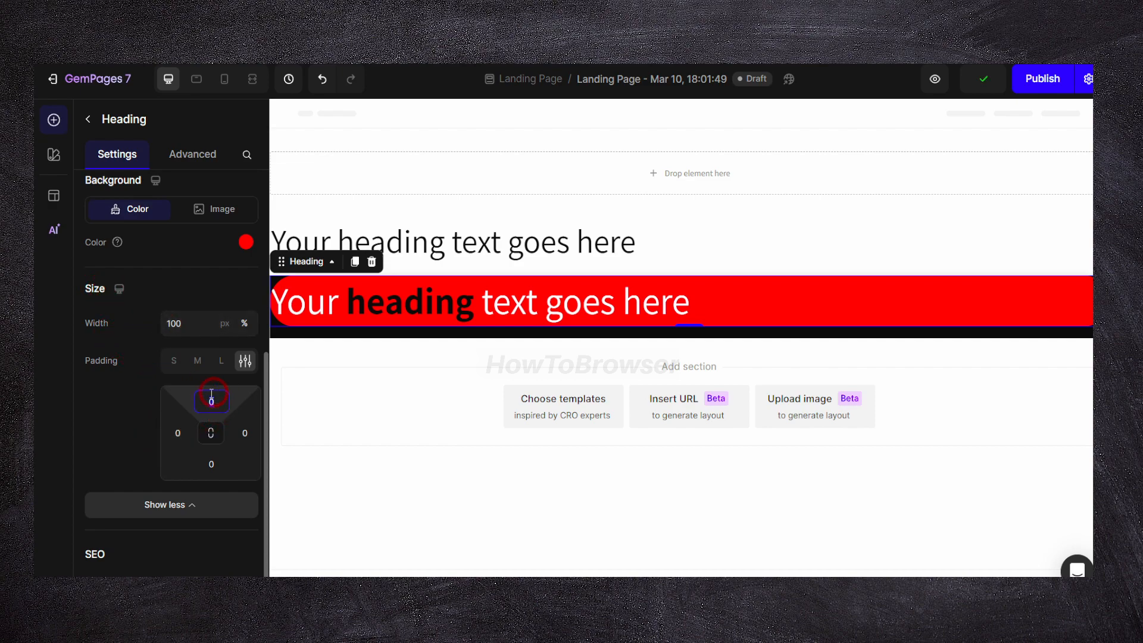
text(45)
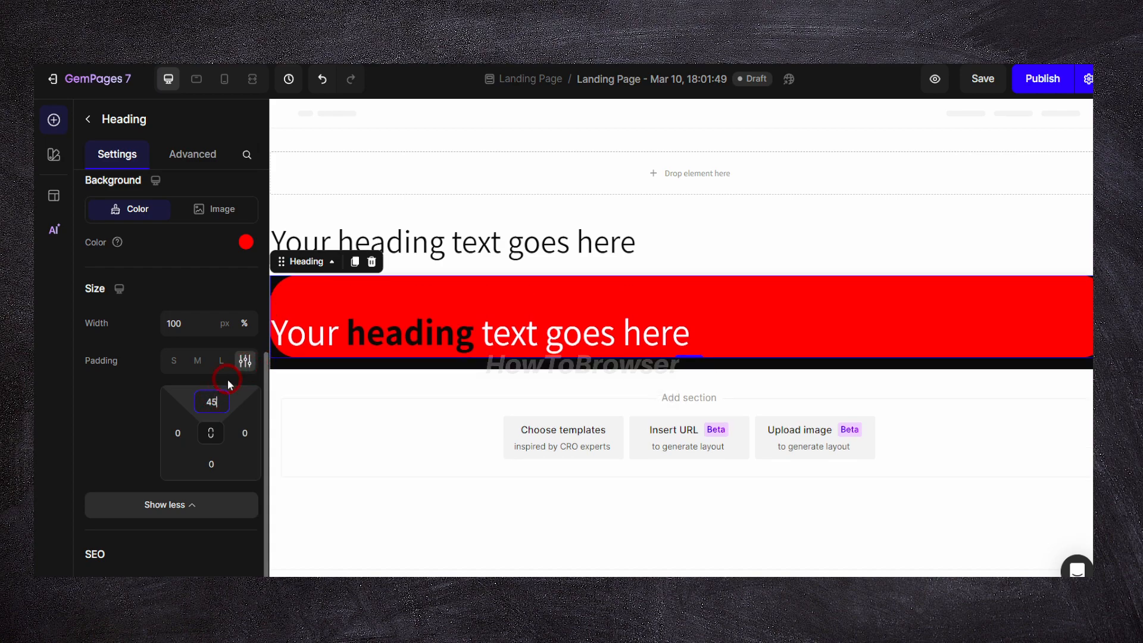
click(162, 428)
text(45)
Set the red-background heading's right padding to 540 and its bottom padding to 40
click(240, 433)
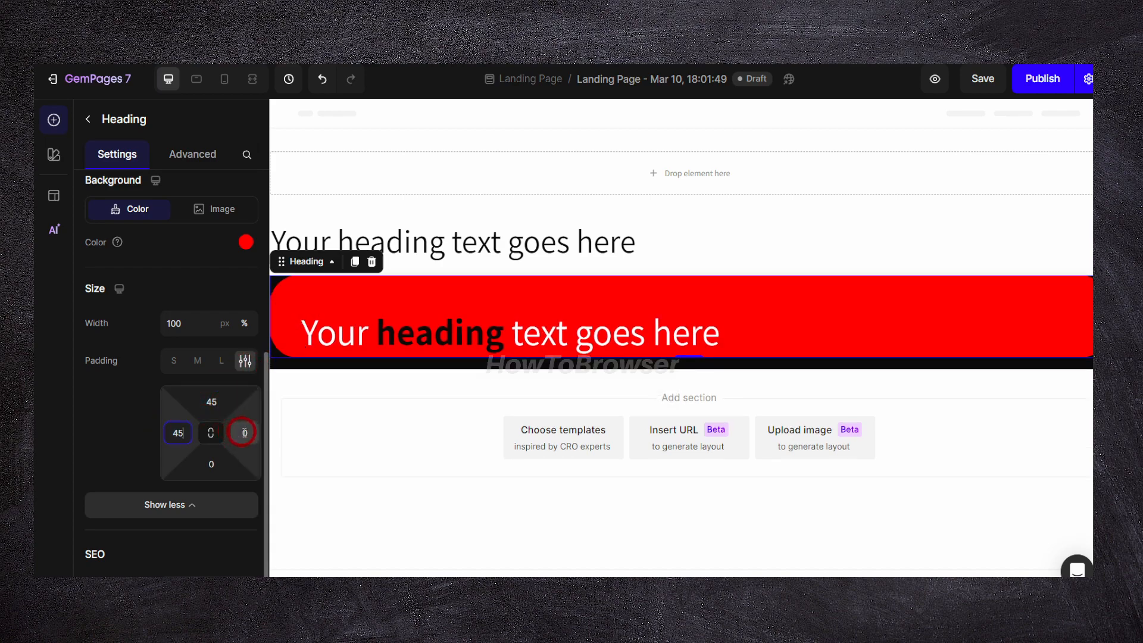
text(45)
scroll(439, 395, down, 4)
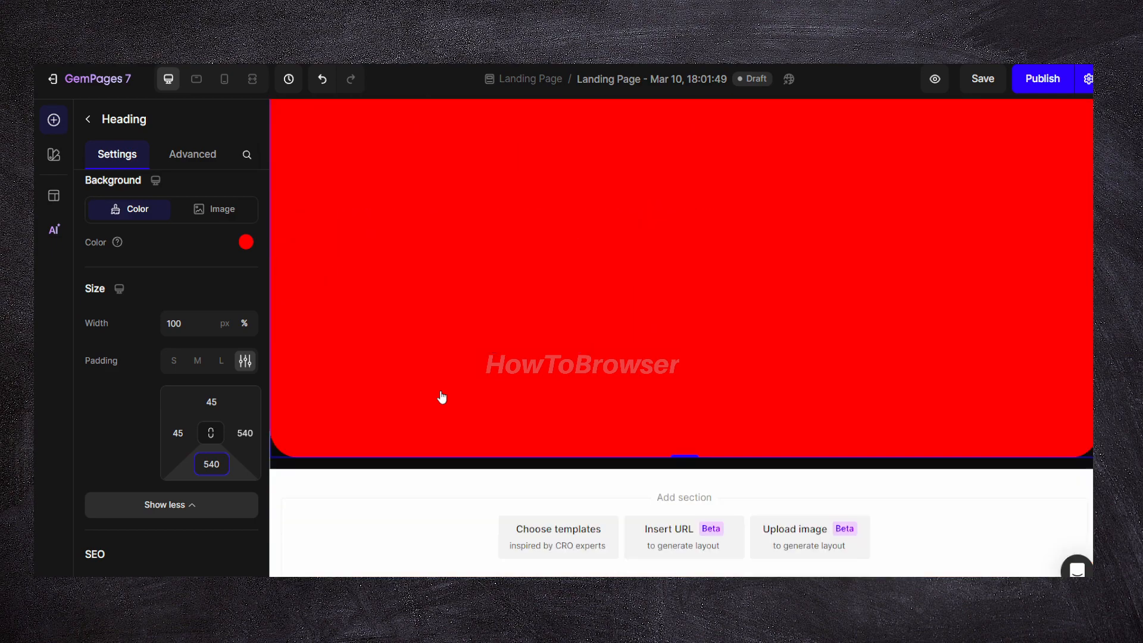
click(215, 463)
key(BackSpace)
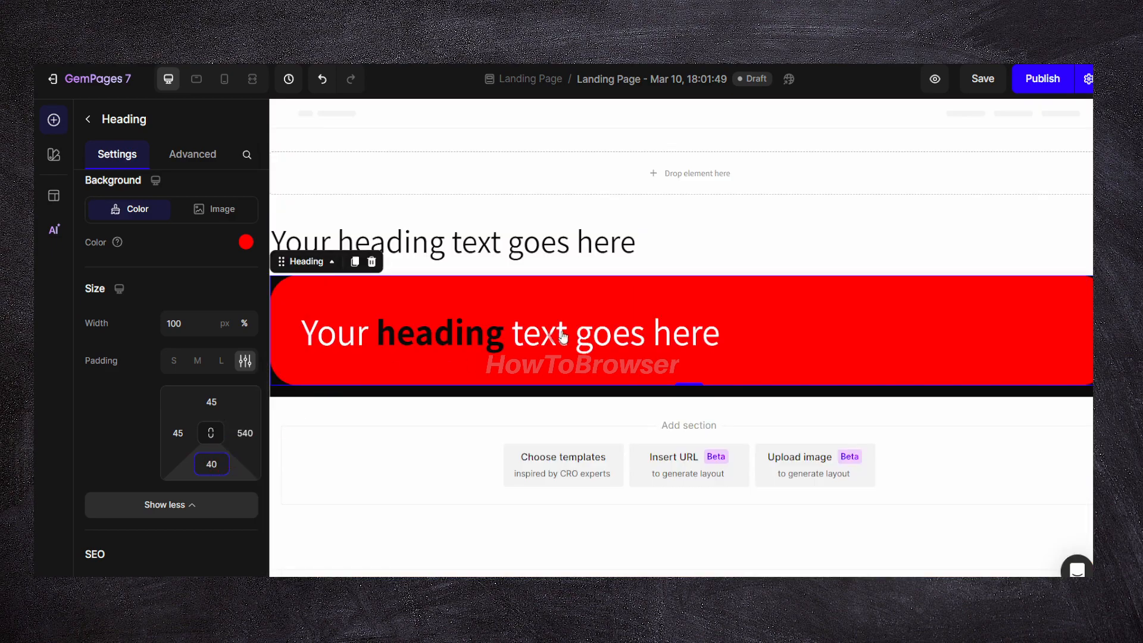
Review the red-background heading's text settings and its advanced opacity, corner and shadow options
triple_click(460, 325)
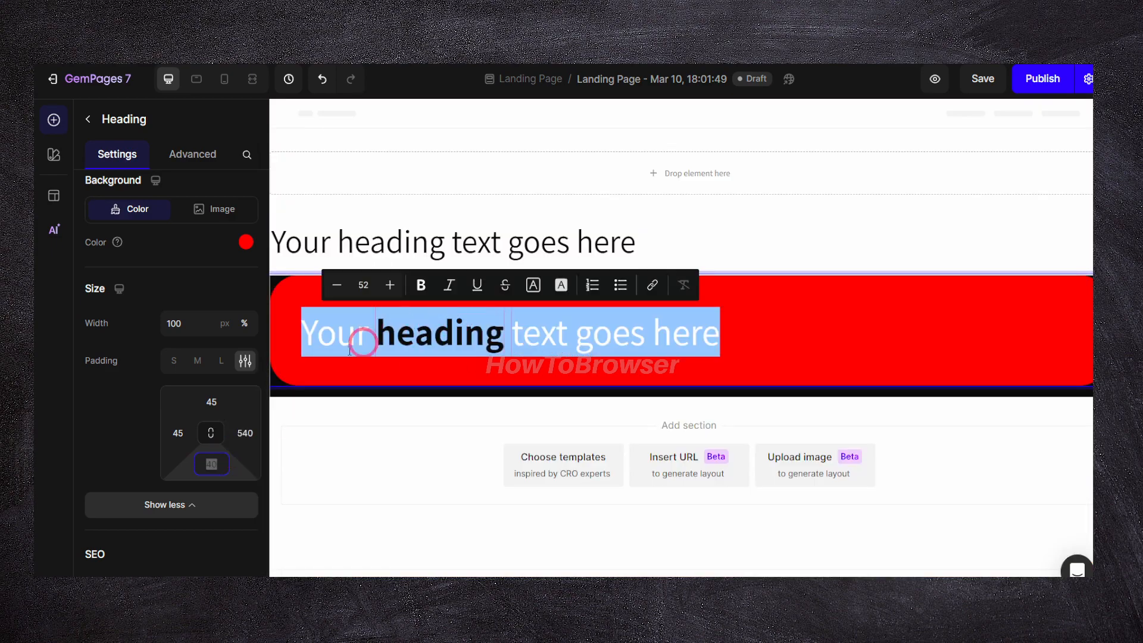
scroll(196, 398, down, 1)
click(195, 395)
scroll(193, 390, up, 5)
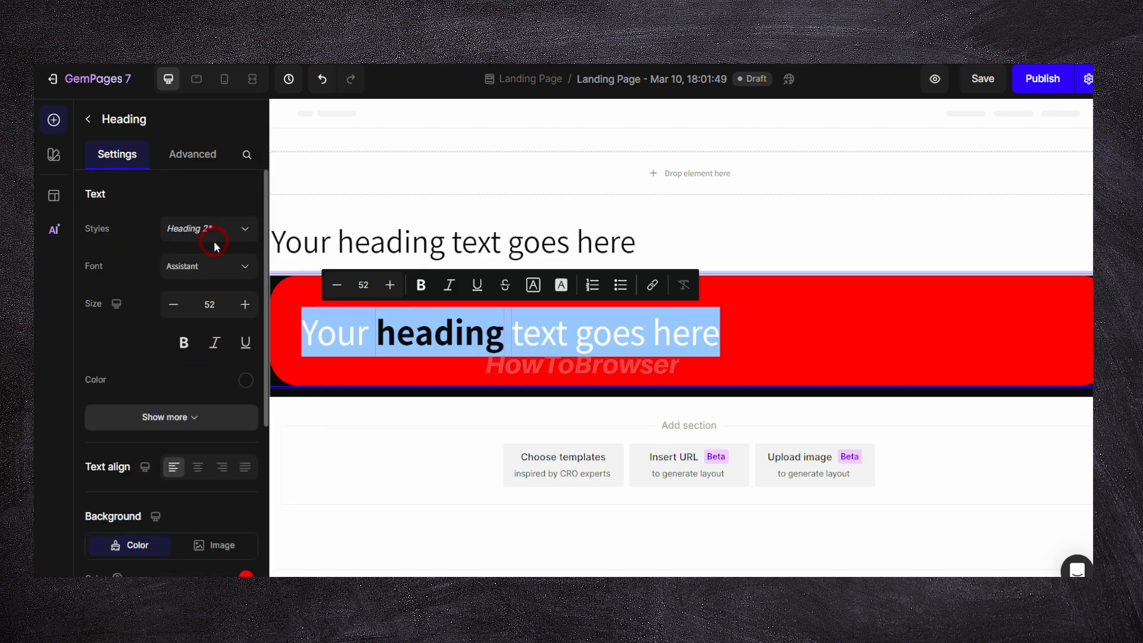
click(189, 156)
scroll(179, 250, down, 1)
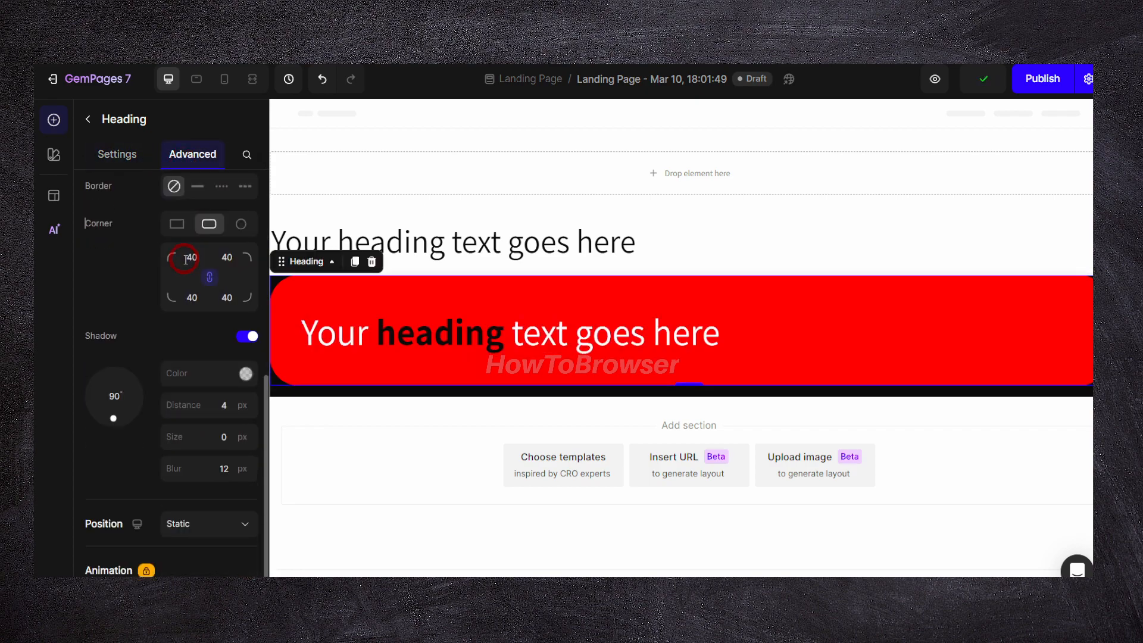
scroll(185, 256, down, 2)
scroll(185, 243, up, 5)
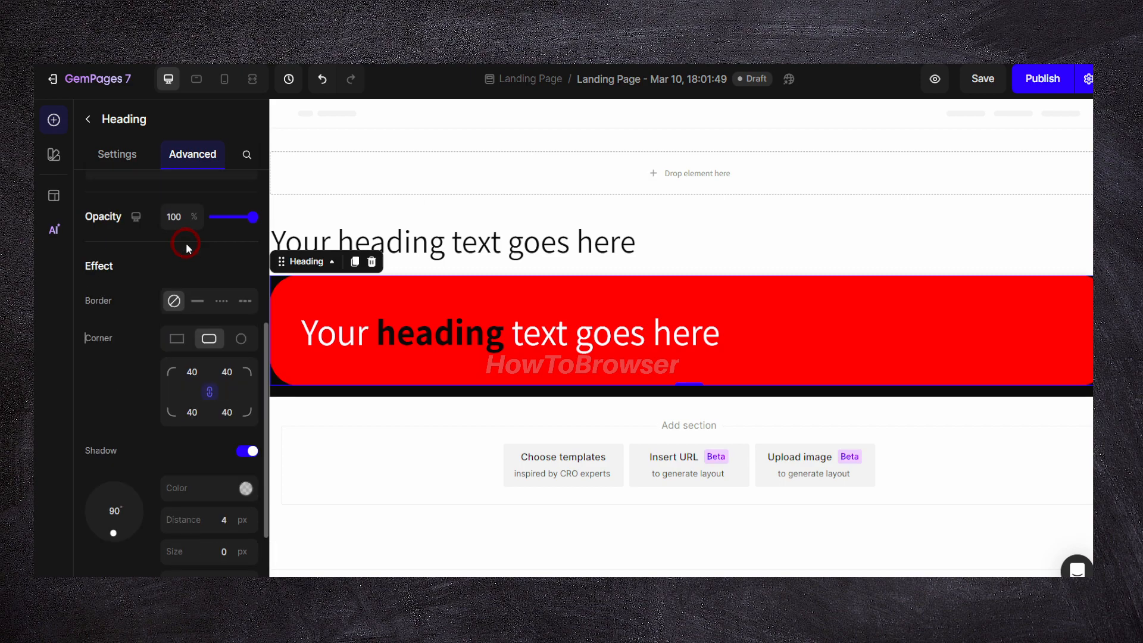
click(117, 154)
scroll(180, 280, up, 3)
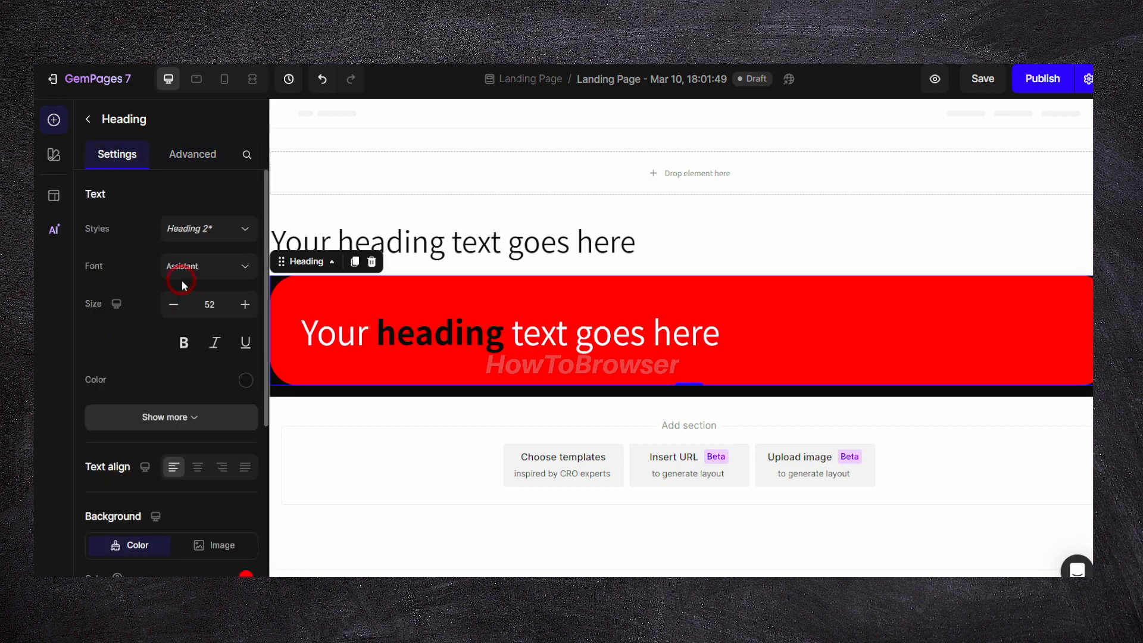
Apply the Paragraph 2 style to the red-background heading and change its font to Athiti
click(191, 228)
click(191, 445)
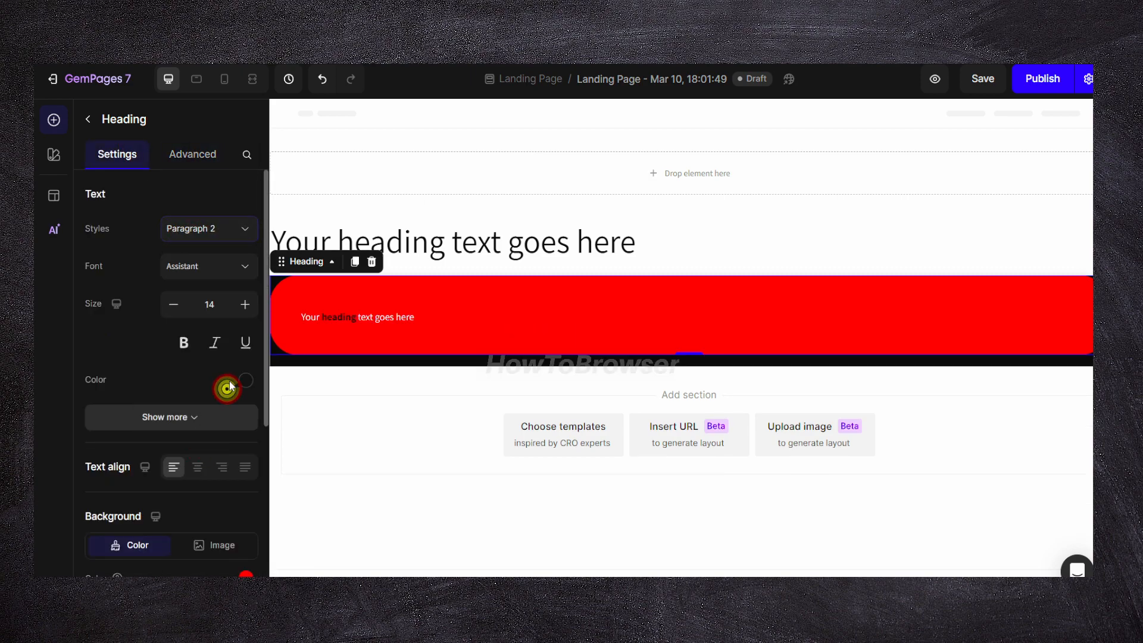
click(215, 267)
click(126, 410)
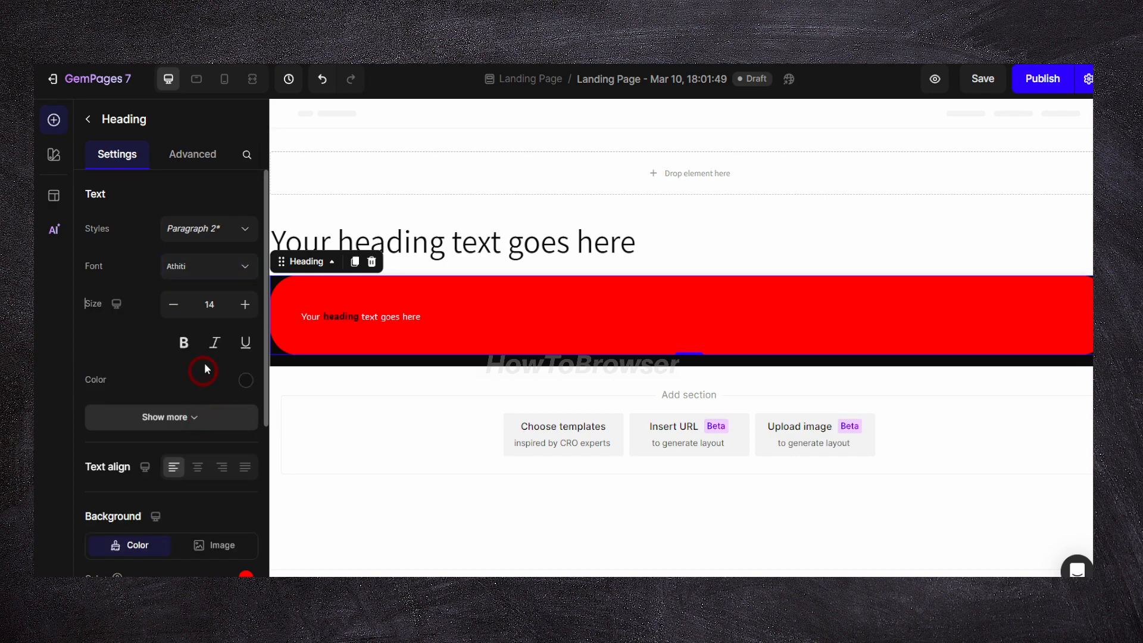
Try a font size of 344 on the red-background heading, and undo it to end at size 16
double_click(210, 304)
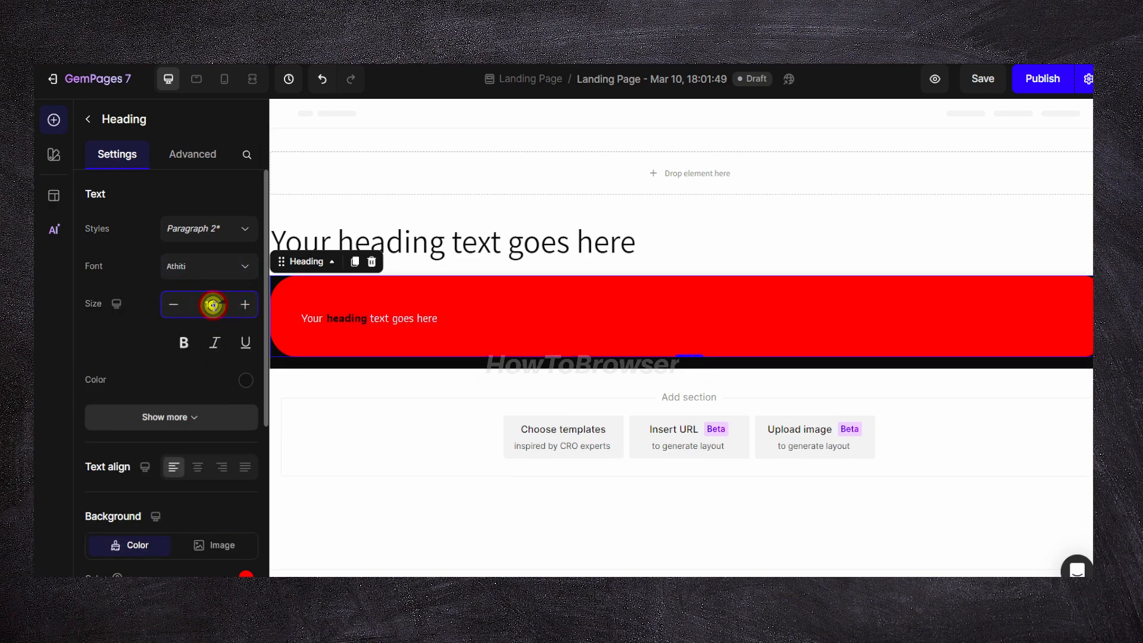
text(8)
text(44)
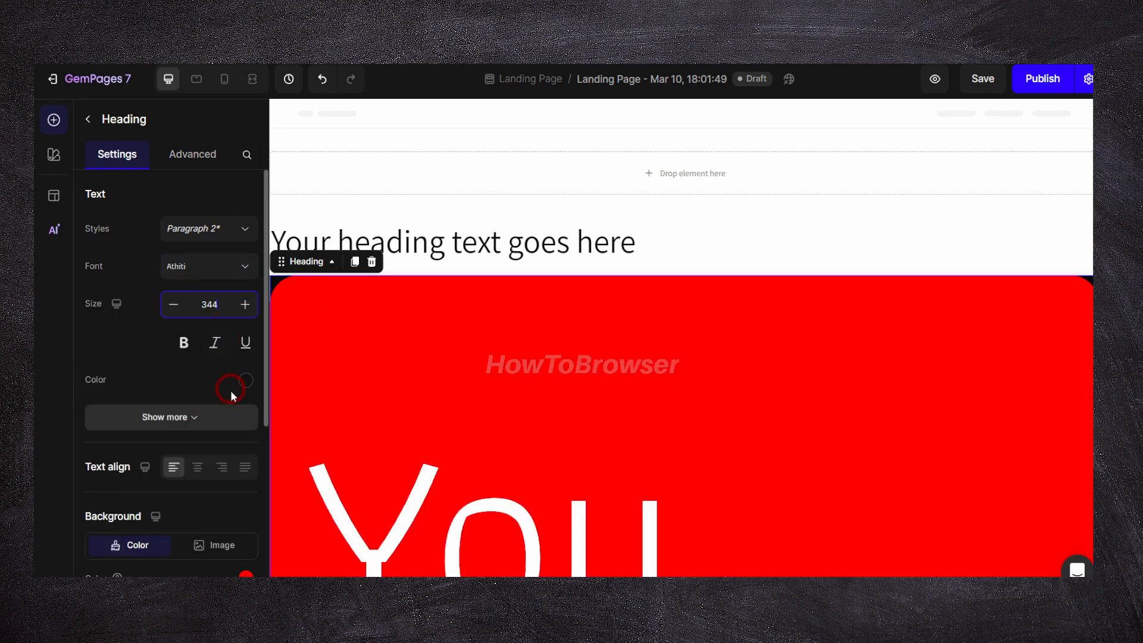
scroll(314, 375, down, 6)
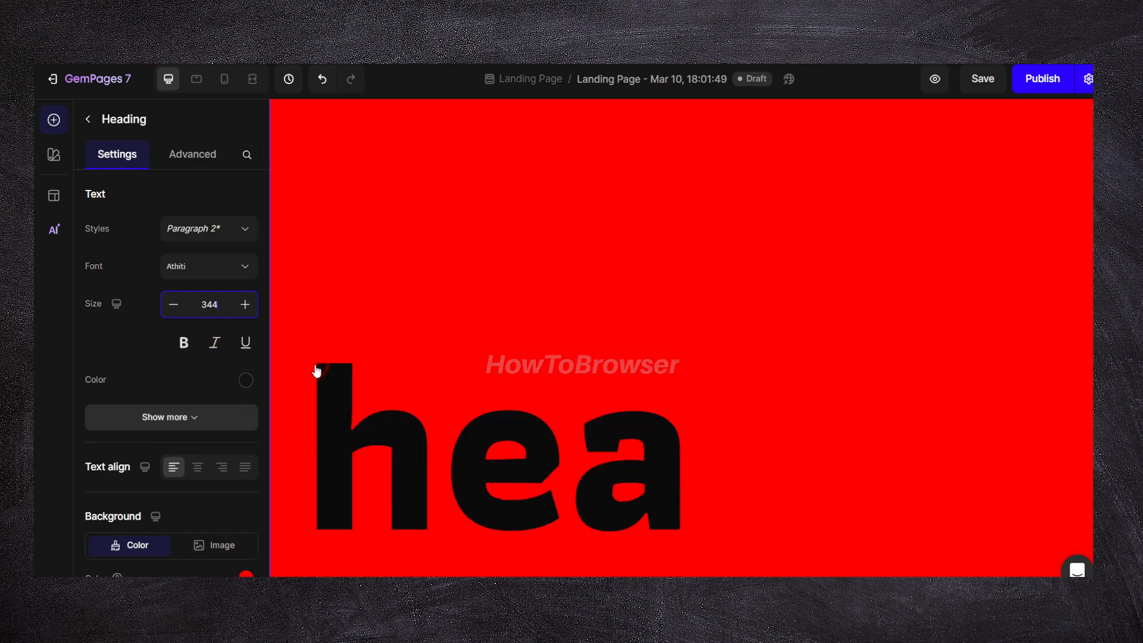
ctrl+scroll(316, 363, up, 9)
ctrl+scroll(314, 362, down, 10)
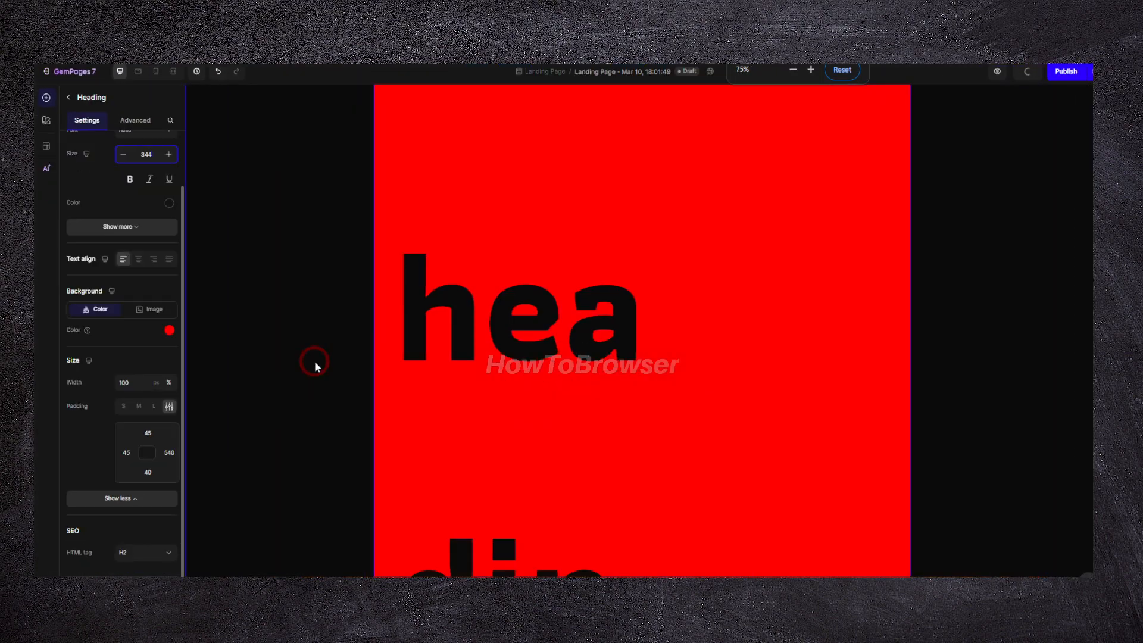
key(ctrl+z)
ctrl+scroll(146, 260, up, 2)
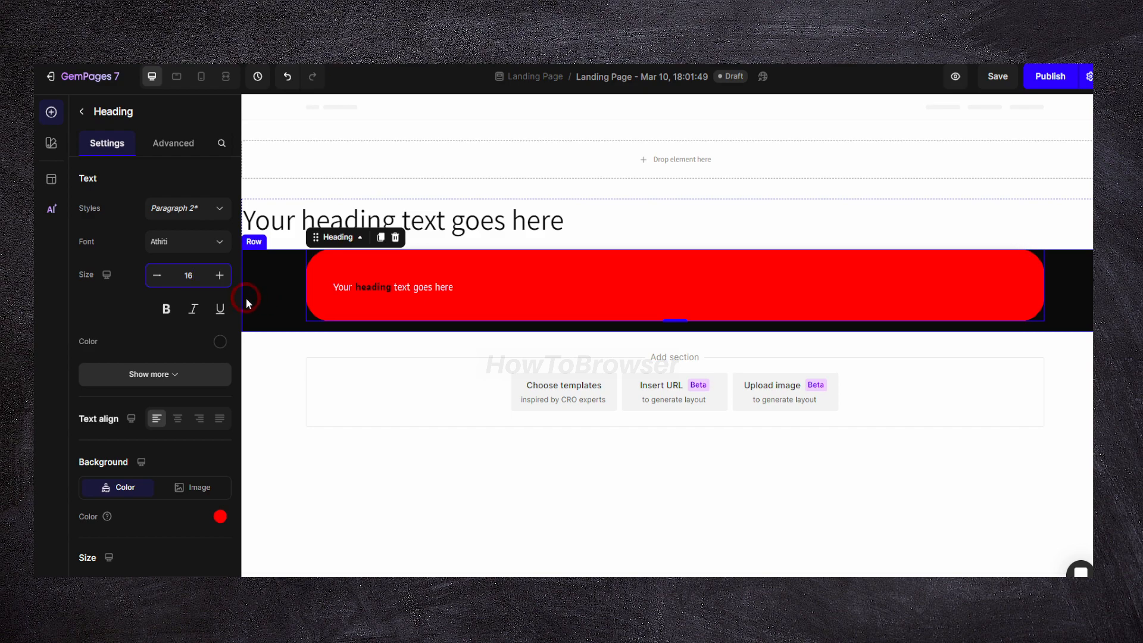
Underline all the text of the red-background heading
click(334, 286)
triple_click(336, 286)
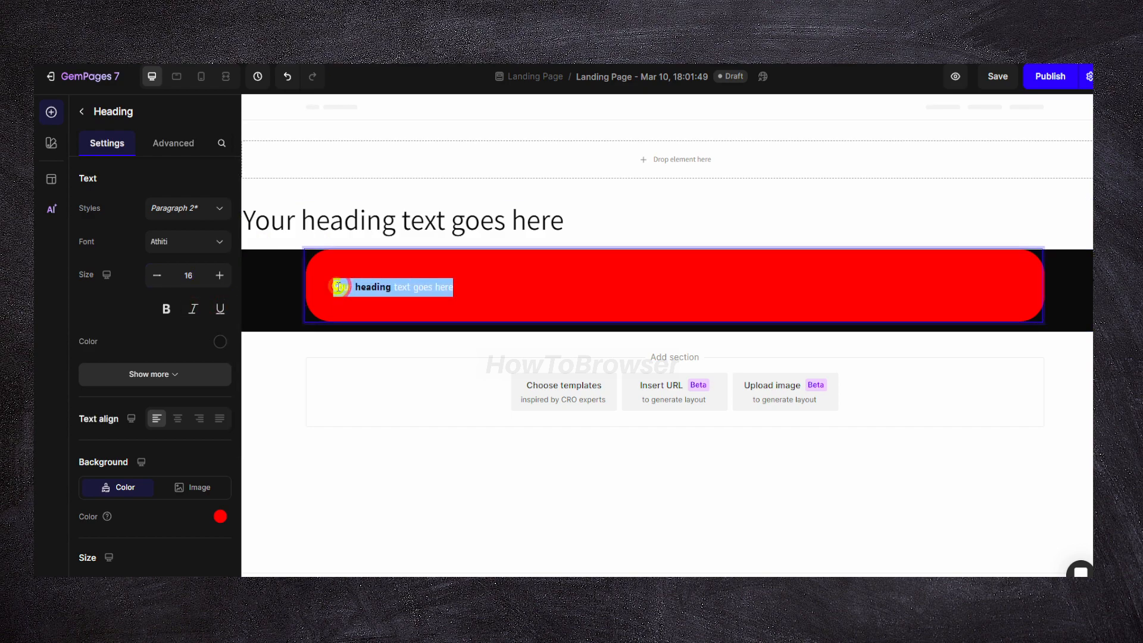
scroll(178, 310, down, 5)
click(219, 301)
scroll(223, 321, up, 5)
click(220, 309)
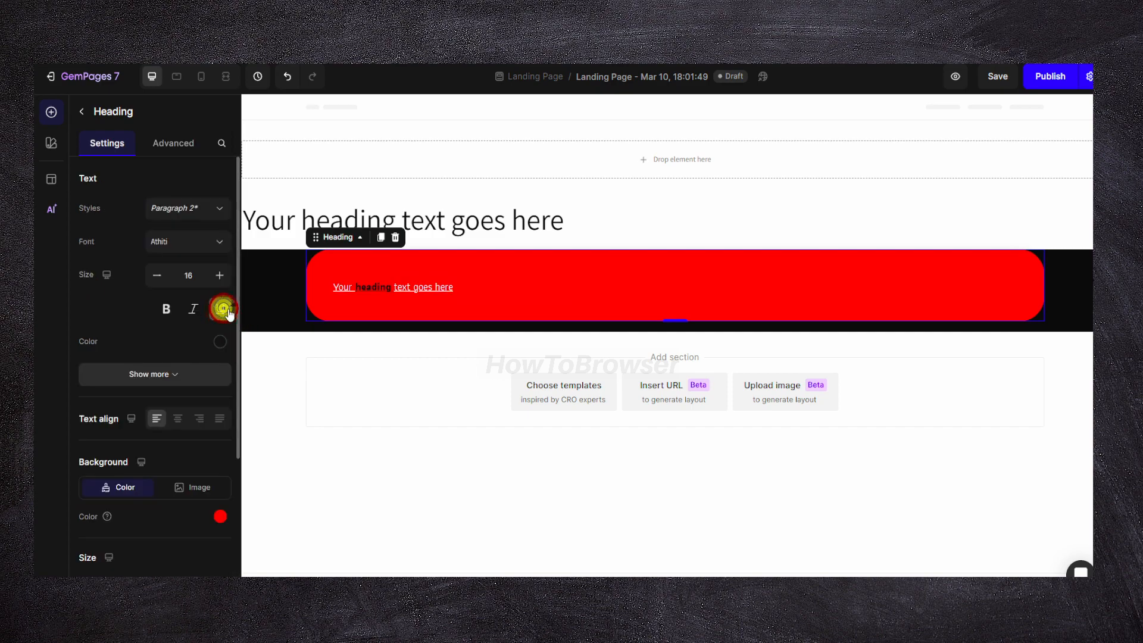
Select the whole text of the red-background heading and increase its inline font size to 46
double_click(364, 285)
triple_click(364, 285)
click(304, 260)
click(304, 259)
click(304, 260)
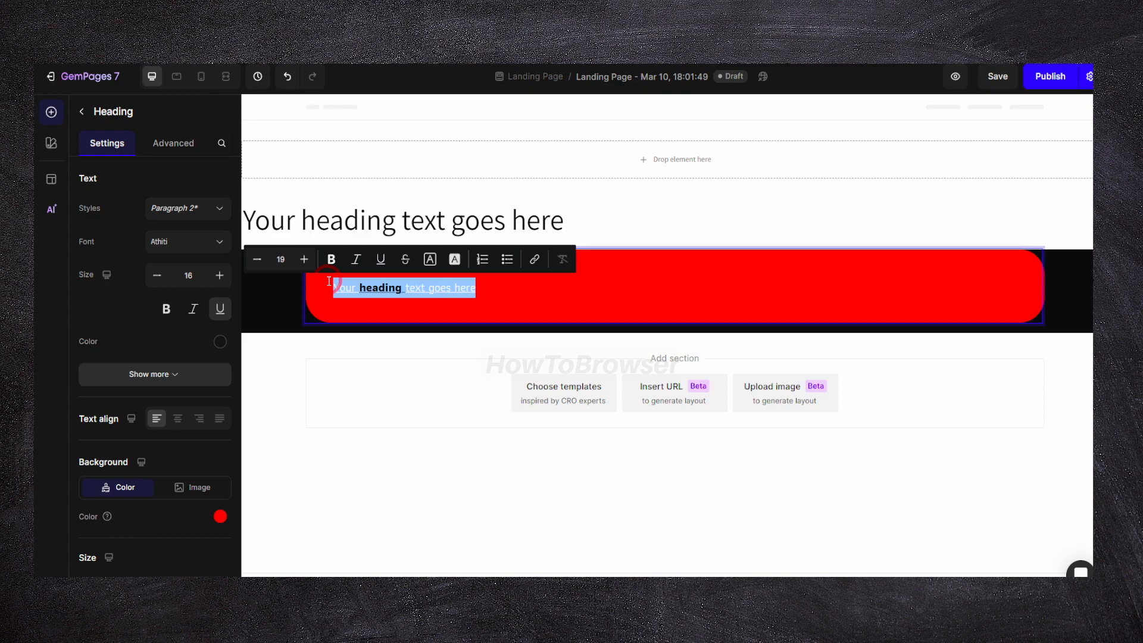
click(329, 281)
drag(333, 288, 476, 288)
click(304, 258)
click(304, 258)
click(304, 257)
click(304, 257)
click(304, 258)
click(304, 257)
click(304, 258)
click(305, 257)
click(304, 257)
click(304, 257)
click(304, 258)
click(304, 257)
click(304, 257)
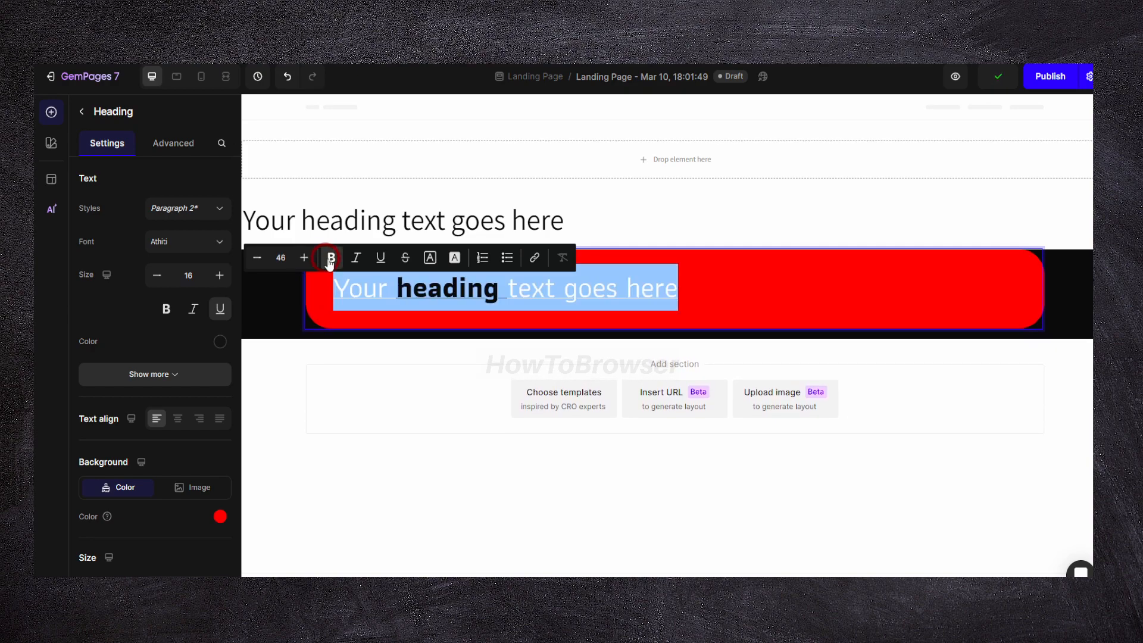
Format the red-background heading's text as a bulleted list and open its link options
click(480, 258)
click(508, 257)
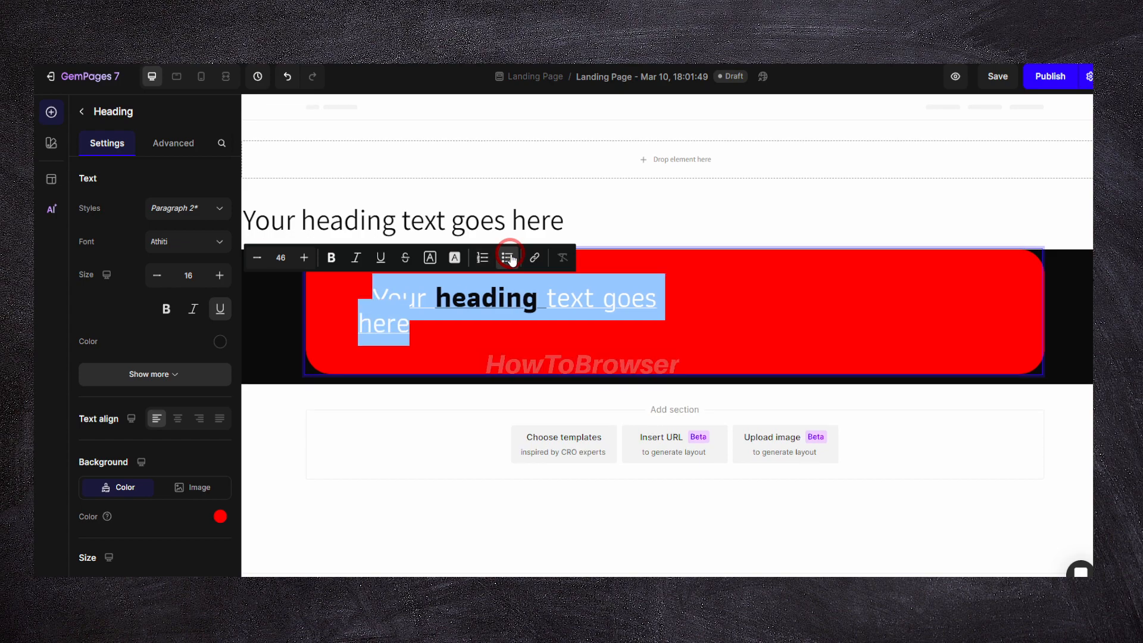
click(524, 258)
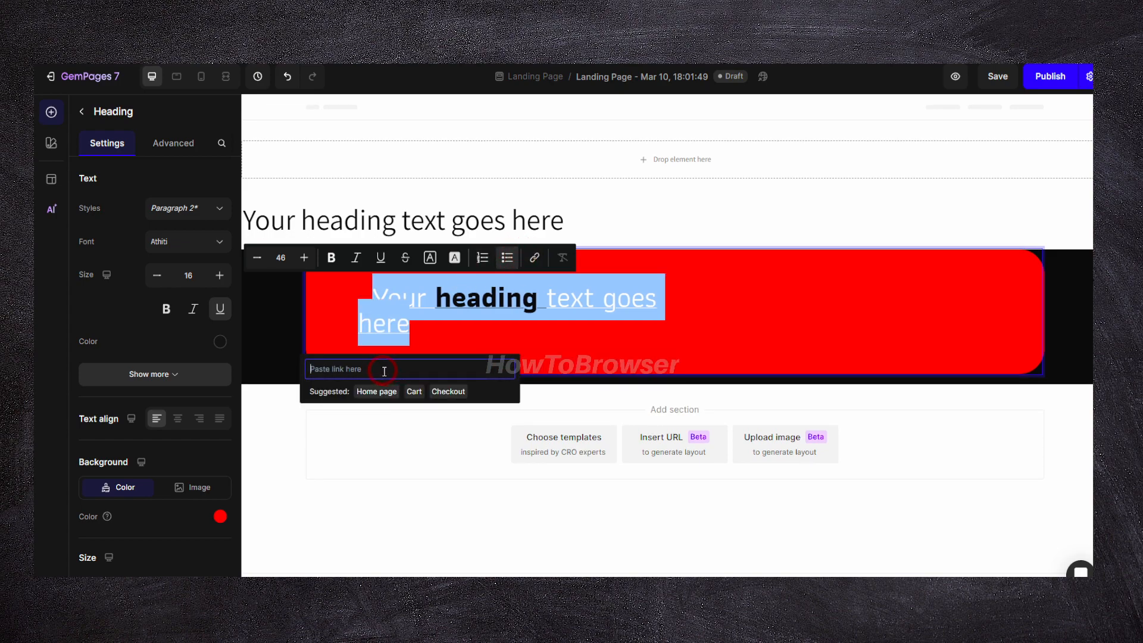
click(375, 393)
click(446, 370)
click(434, 456)
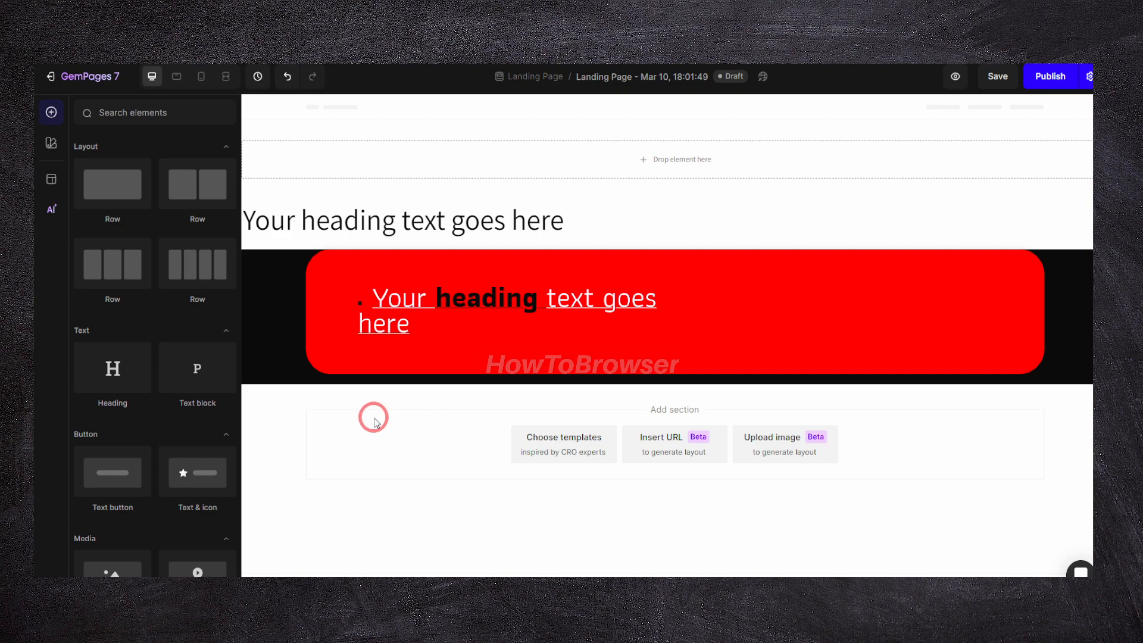